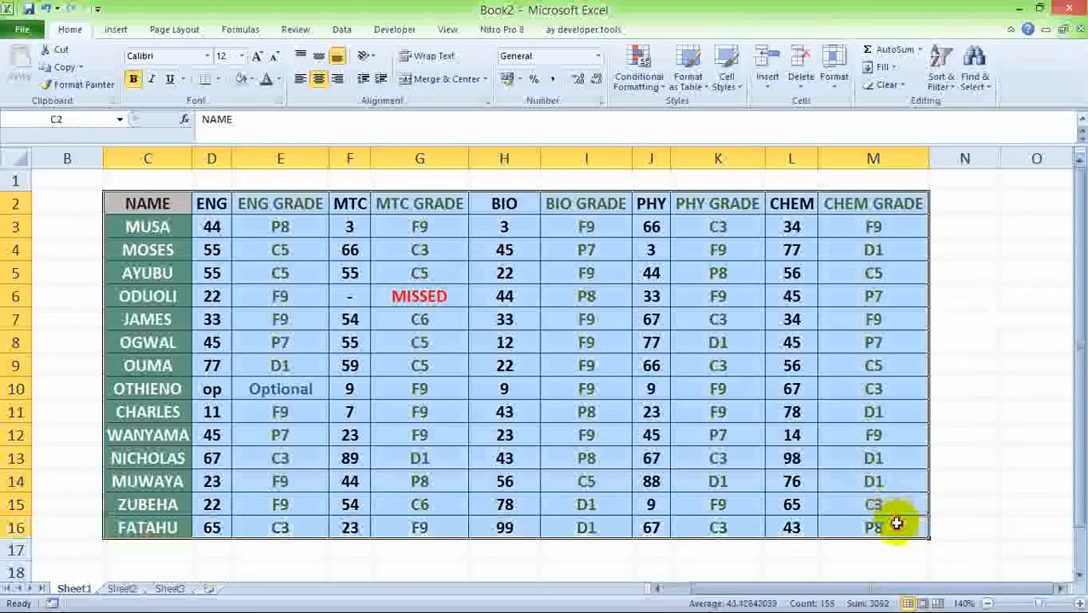
Examine the marks and grade formulas in the mathematics and English columns for rows 4 and 5.
{"action": "left_click", "coordinate": [173, 203]}
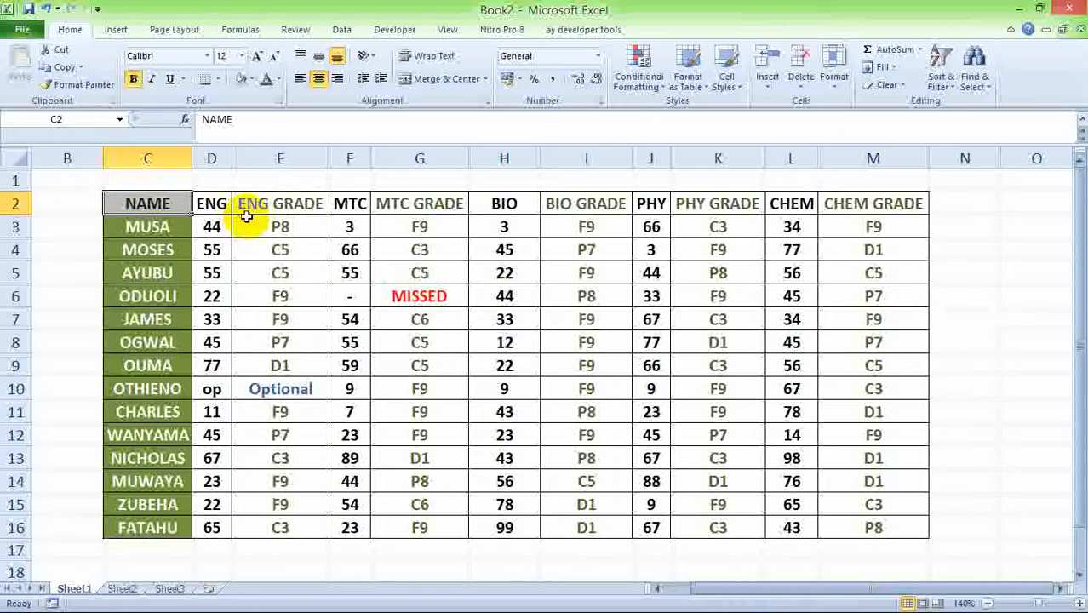
{"action": "left_click", "coordinate": [476, 249]}
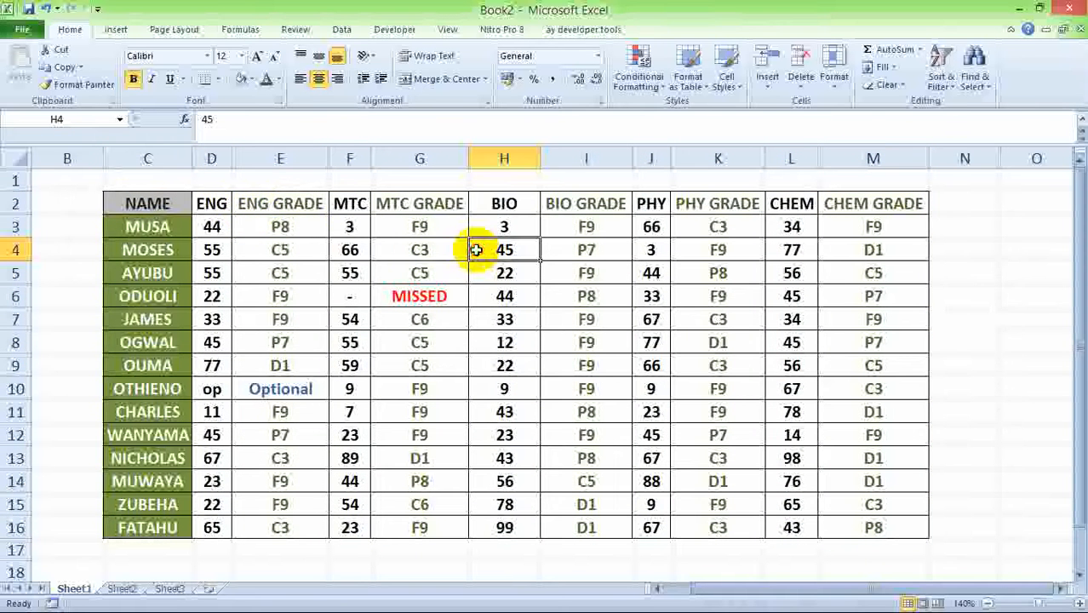
{"action": "left_click", "coordinate": [460, 247]}
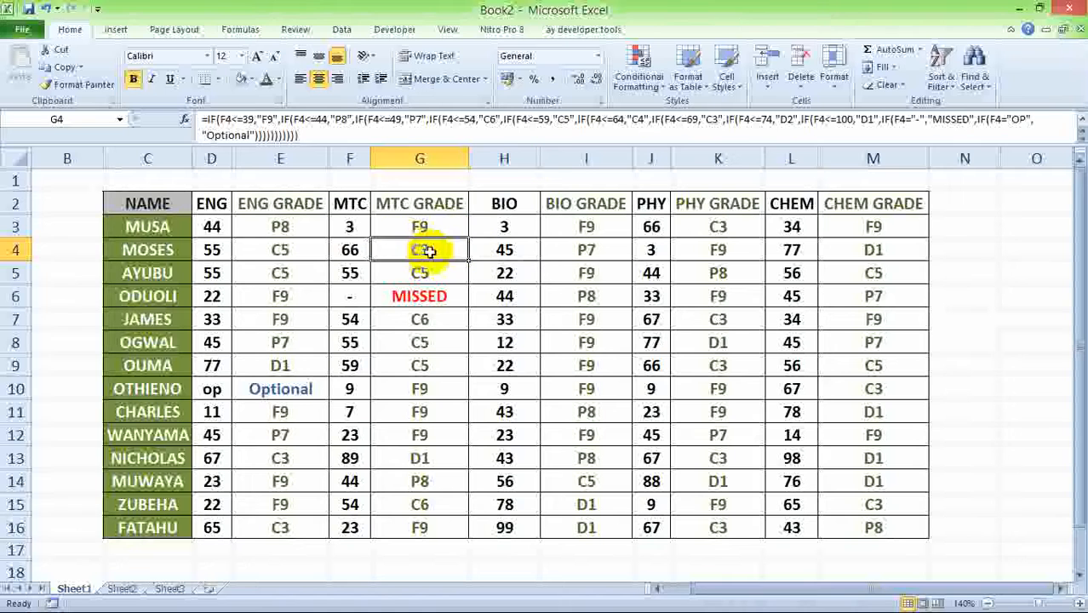
{"action": "left_click", "coordinate": [388, 272]}
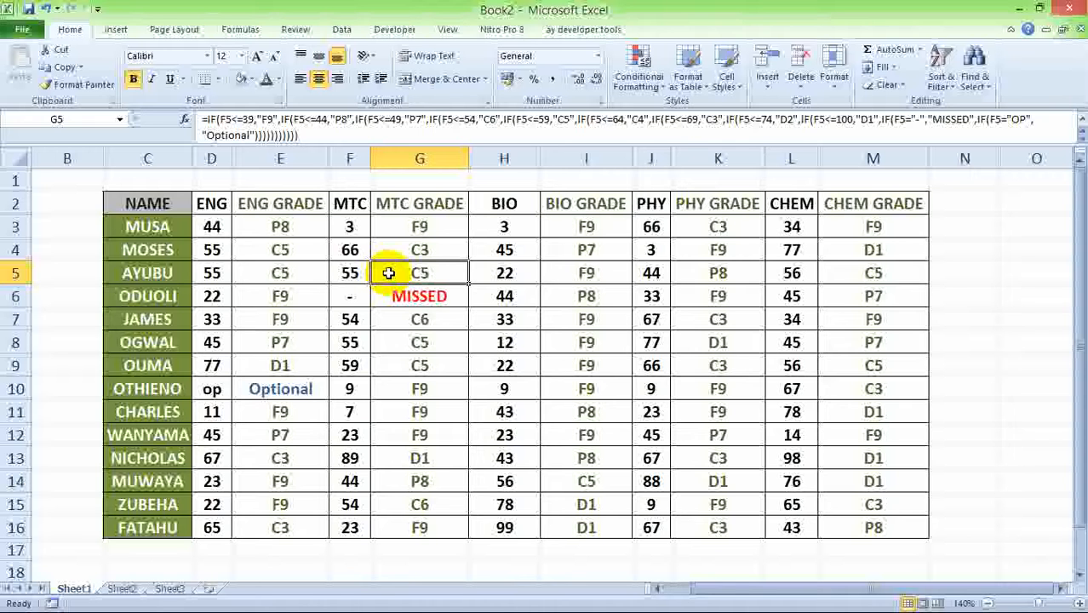
{"action": "left_click", "coordinate": [351, 271]}
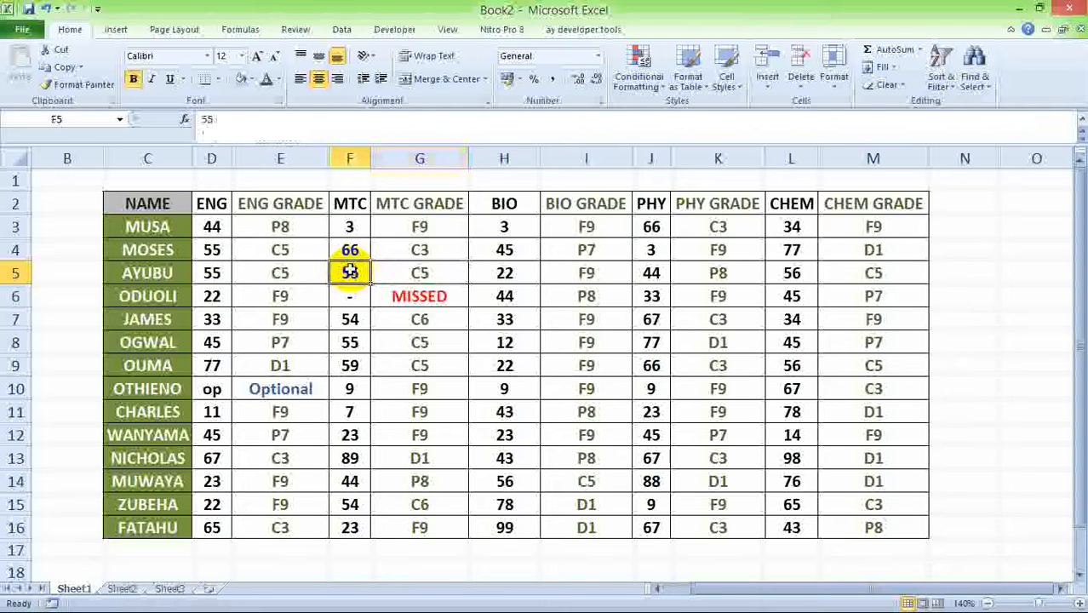
{"action": "left_click", "coordinate": [313, 271]}
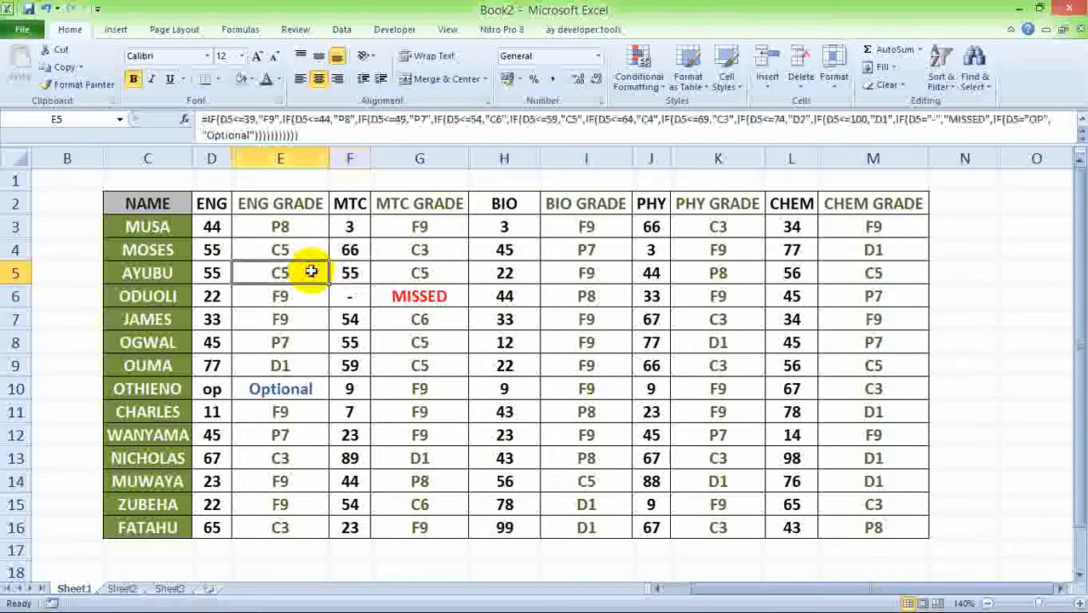
{"action": "left_click", "coordinate": [219, 270]}
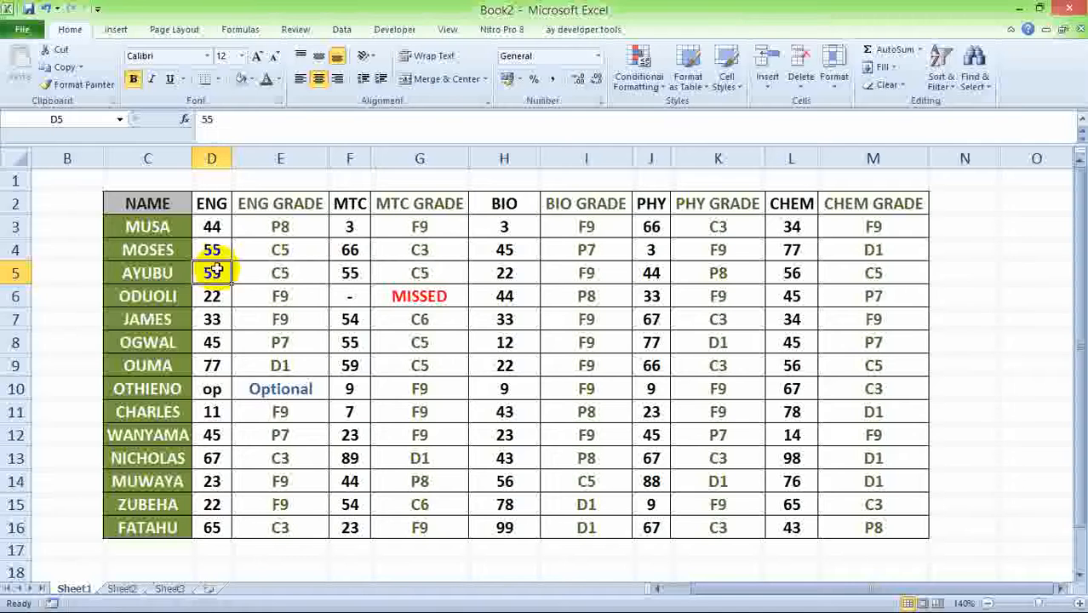
Review the students' individual English marks in cells D3 to D8.
{"action": "left_click", "coordinate": [218, 250]}
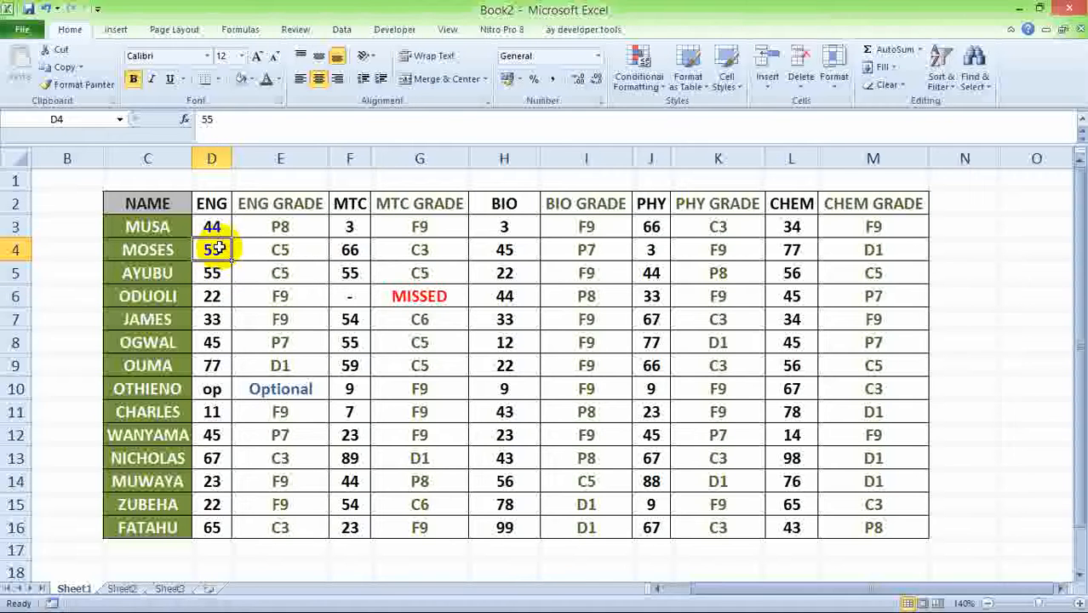
{"action": "left_click", "coordinate": [216, 224]}
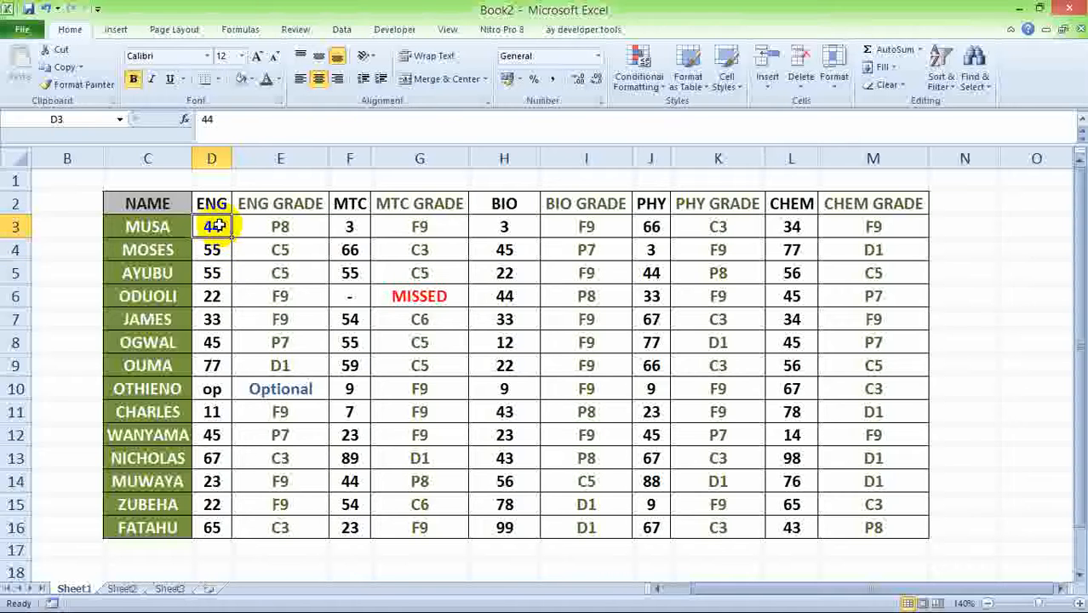
{"action": "left_click", "coordinate": [219, 247]}
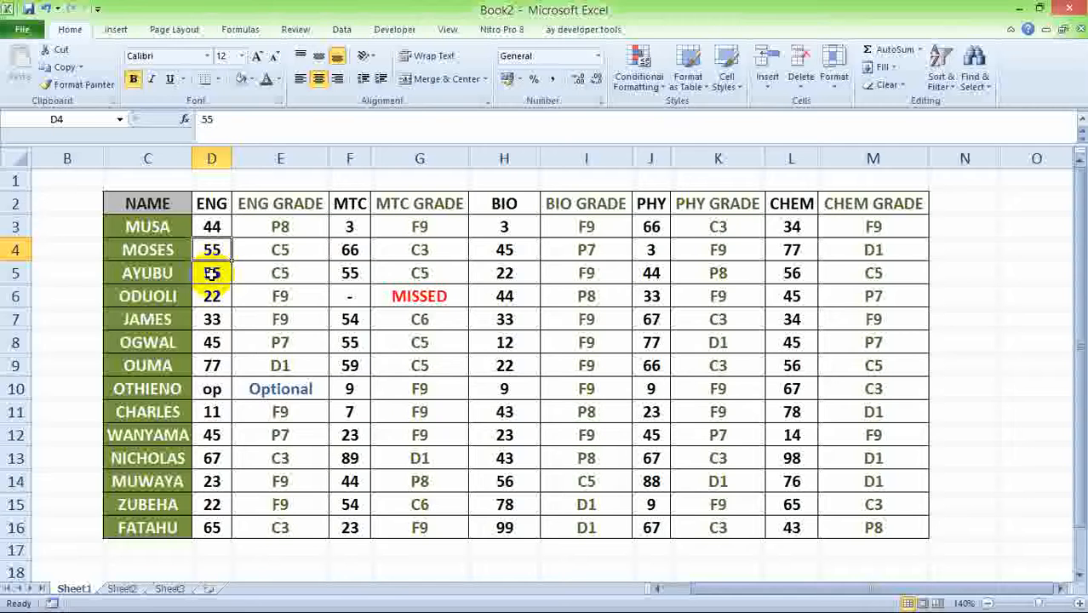
{"action": "left_click", "coordinate": [211, 272]}
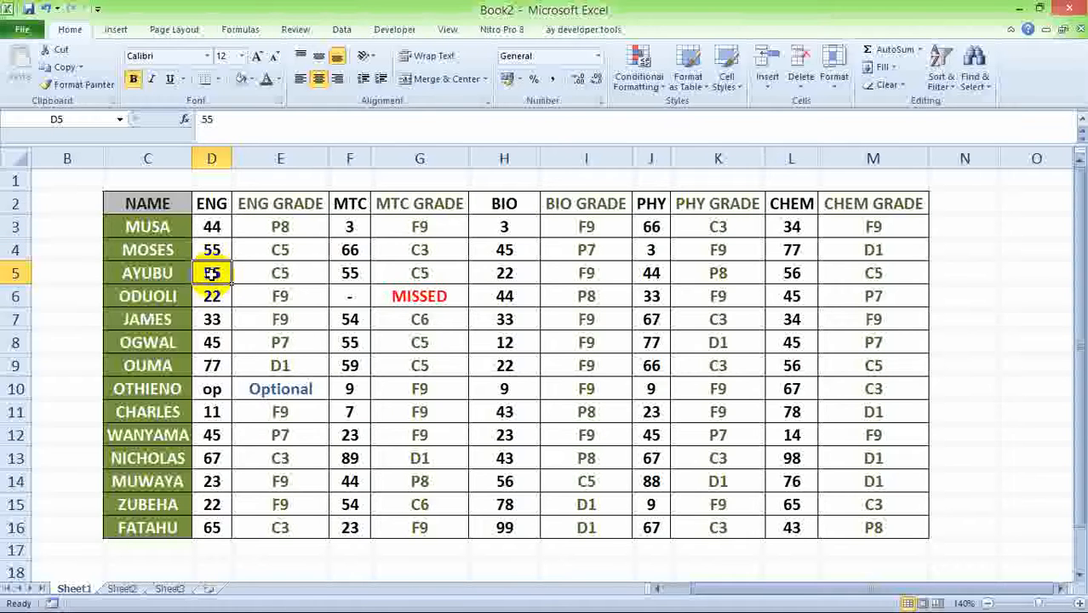
{"action": "left_click", "coordinate": [219, 296]}
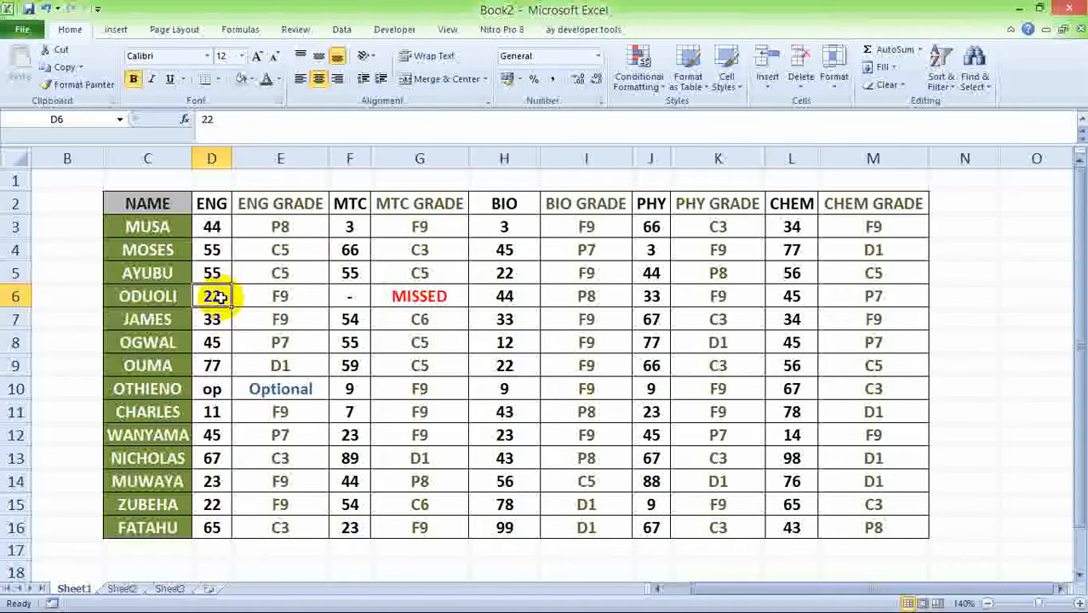
{"action": "left_click", "coordinate": [211, 319]}
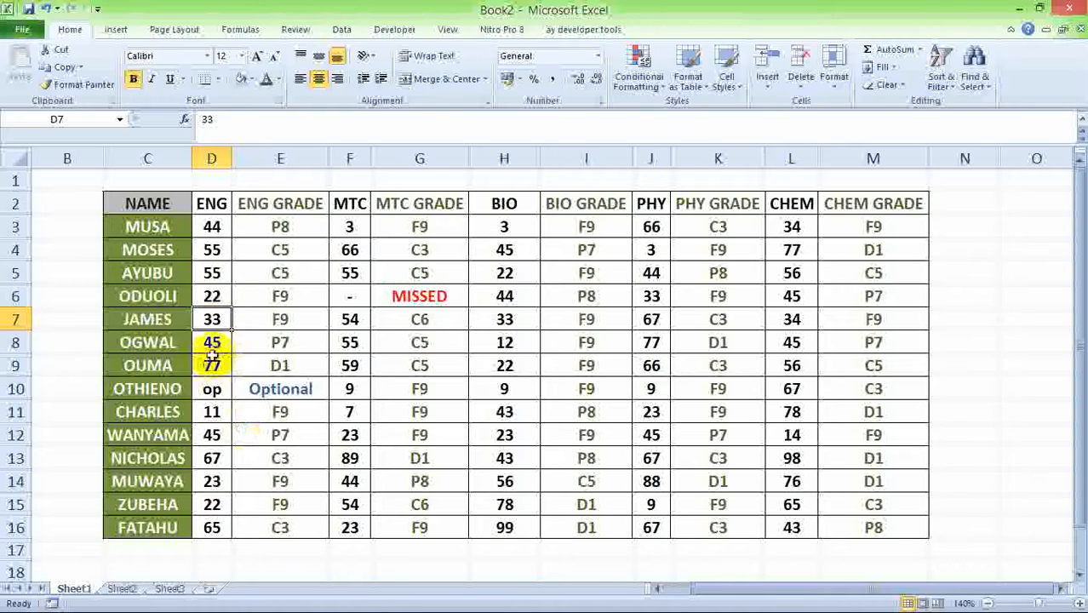
{"action": "left_click", "coordinate": [213, 345]}
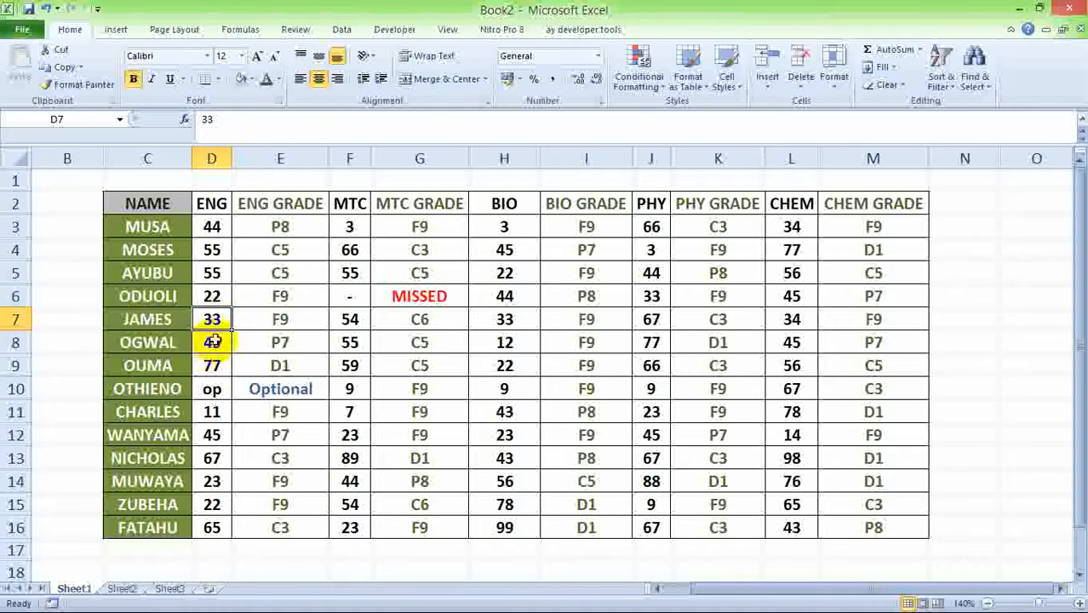
Review the subject grade columns from ENG GRADE to CHEM GRADE and the grade formulas in E5 and E3.
{"action": "left_click", "coordinate": [305, 159]}
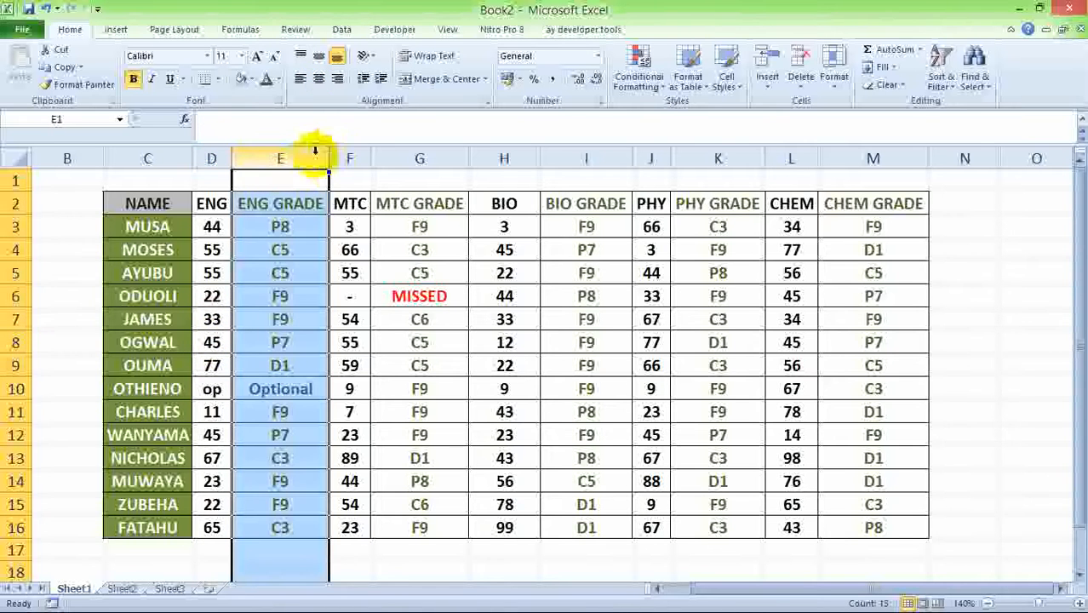
{"action": "left_click_drag", "start_coordinate": [309, 157], "coordinate": [734, 137]}
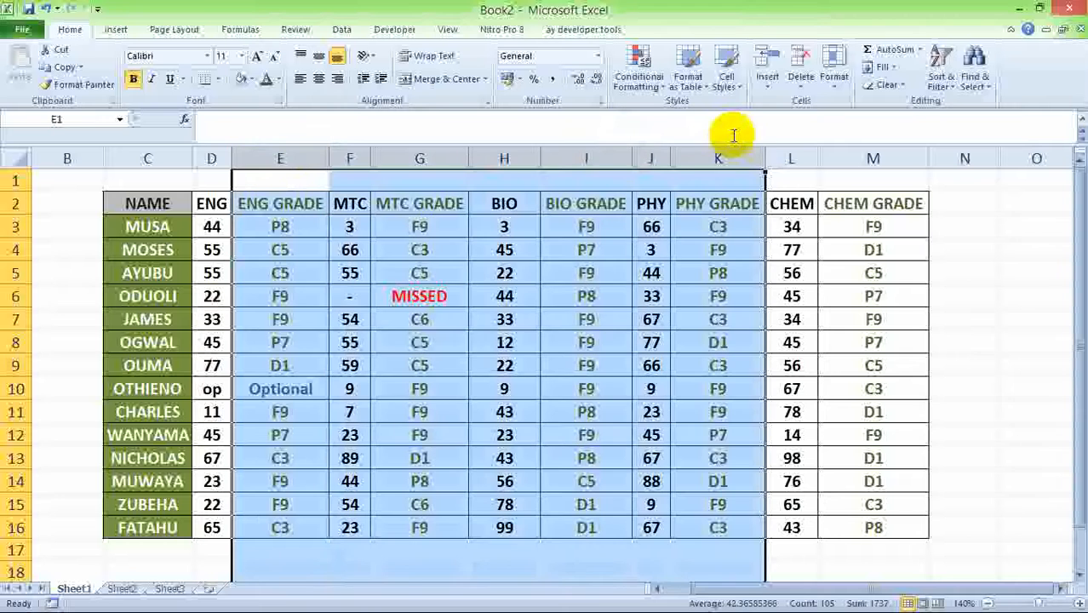
{"action": "left_click", "coordinate": [724, 153]}
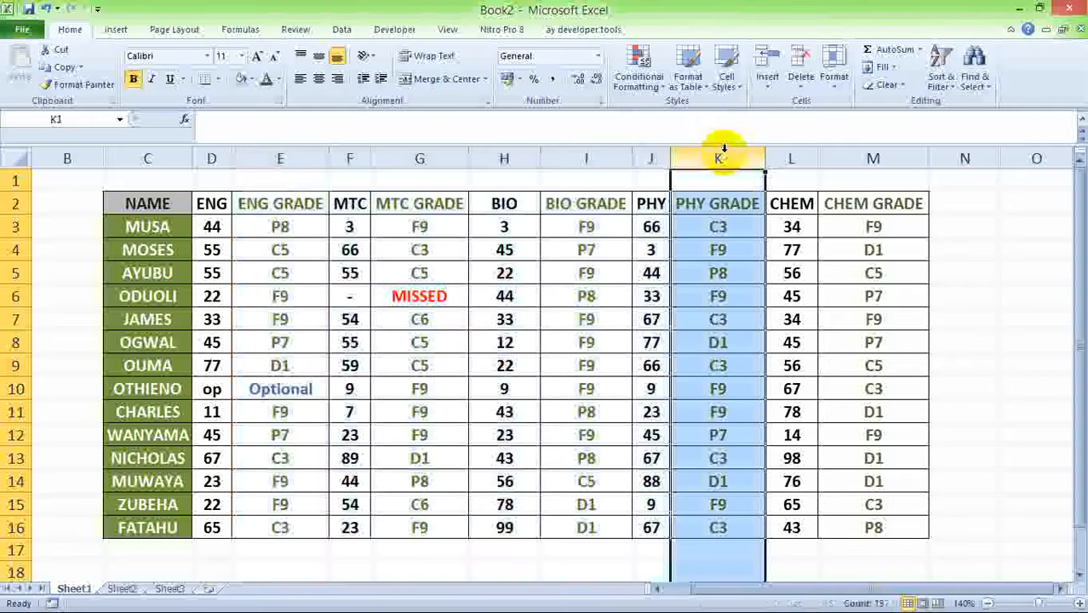
{"action": "left_click", "coordinate": [798, 225]}
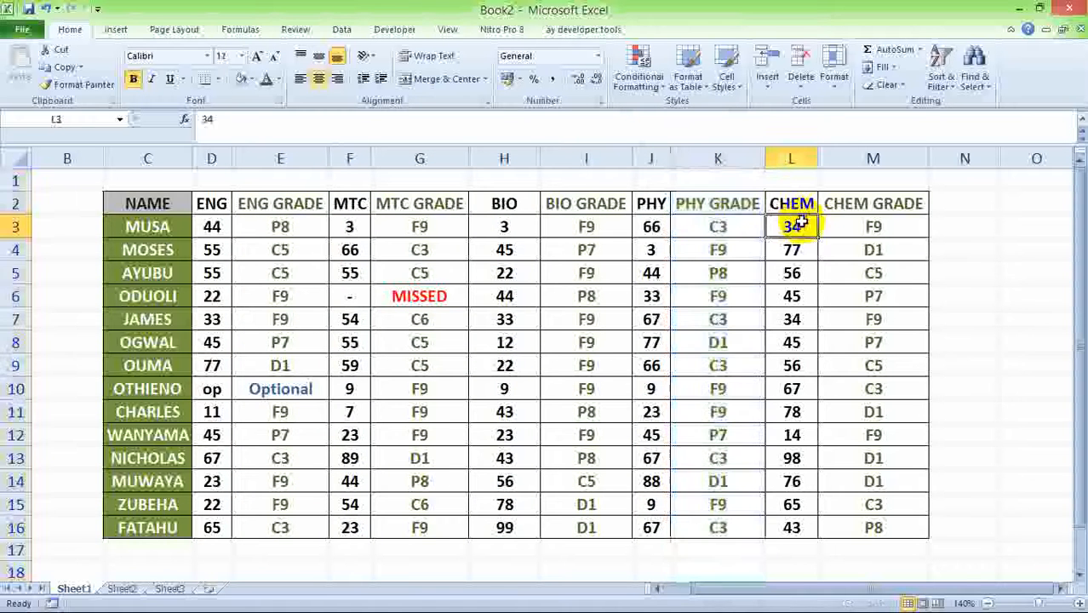
{"action": "left_click", "coordinate": [865, 159]}
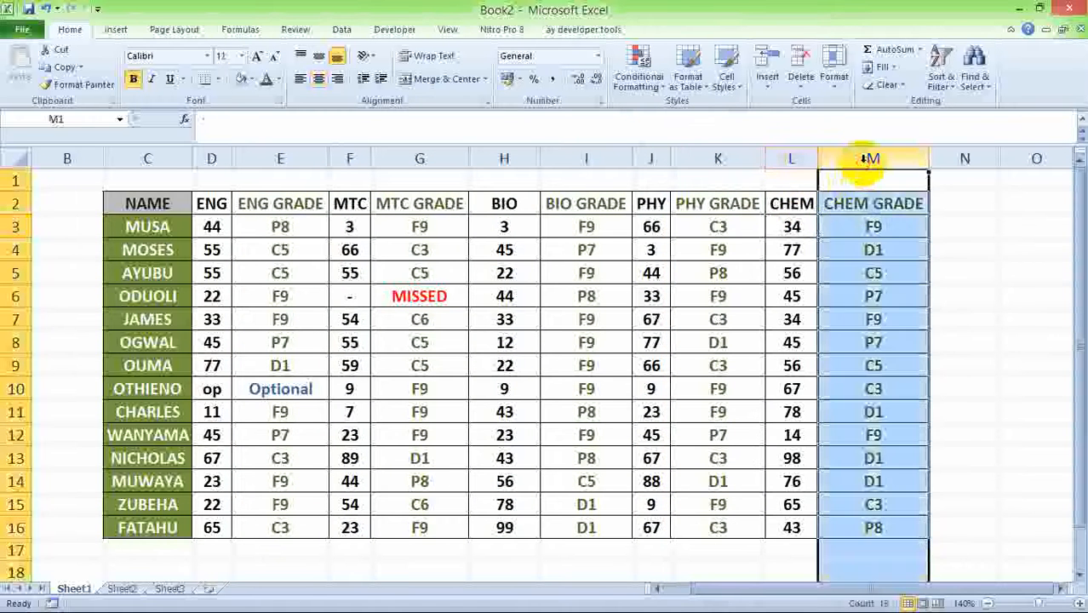
{"action": "left_click", "coordinate": [527, 243]}
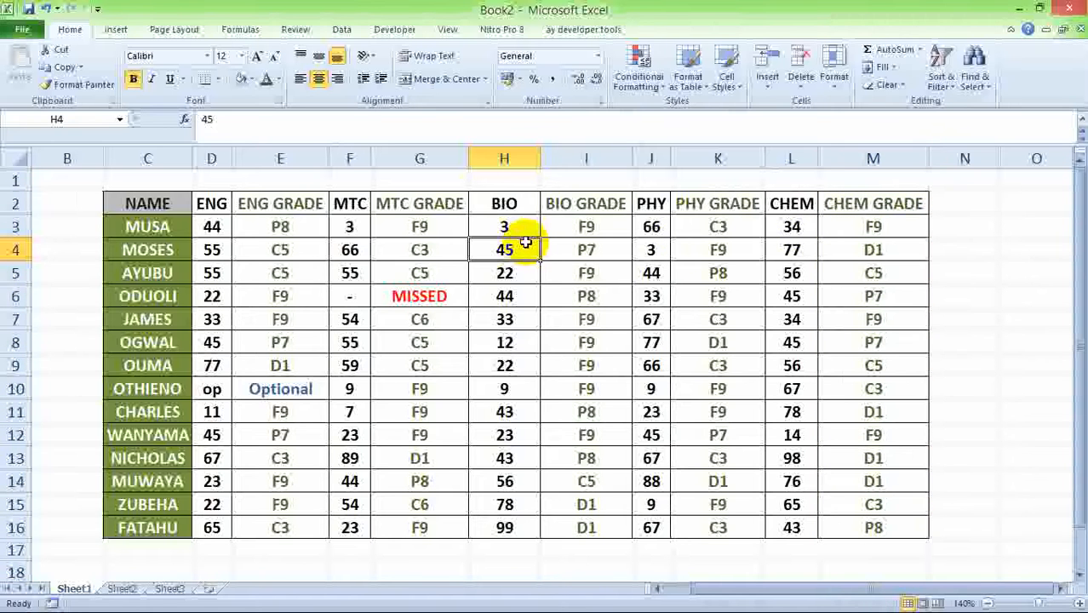
{"action": "left_click", "coordinate": [117, 30]}
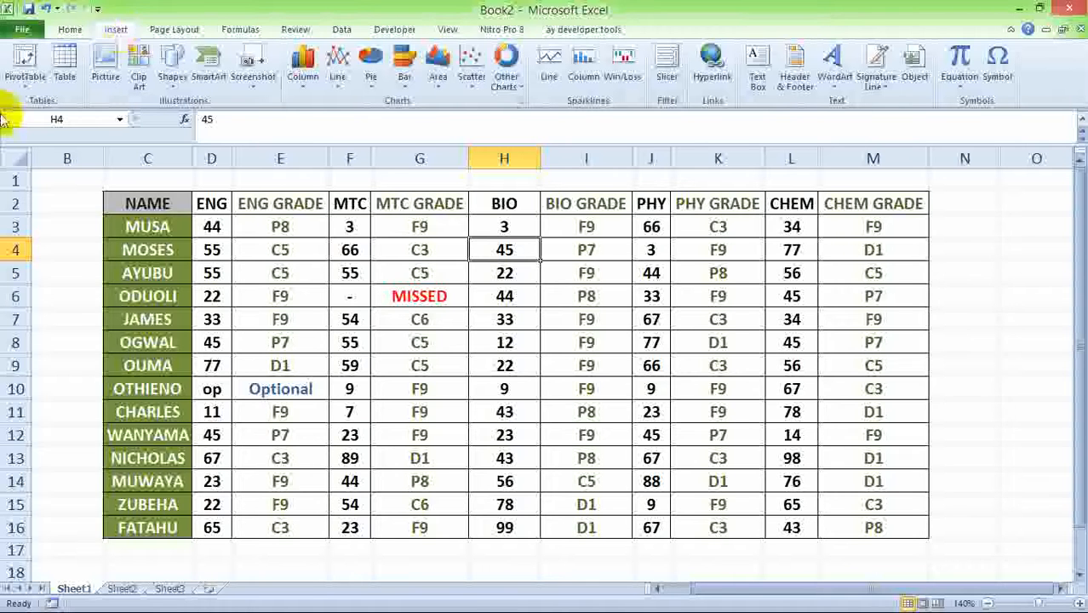
{"action": "left_click", "coordinate": [316, 266]}
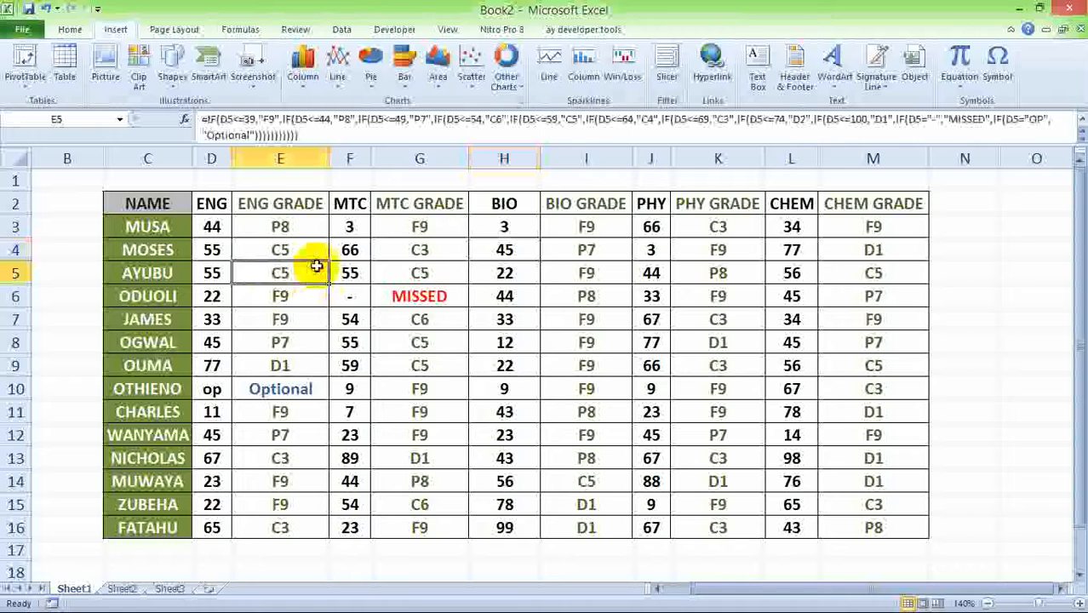
{"action": "left_click", "coordinate": [257, 229]}
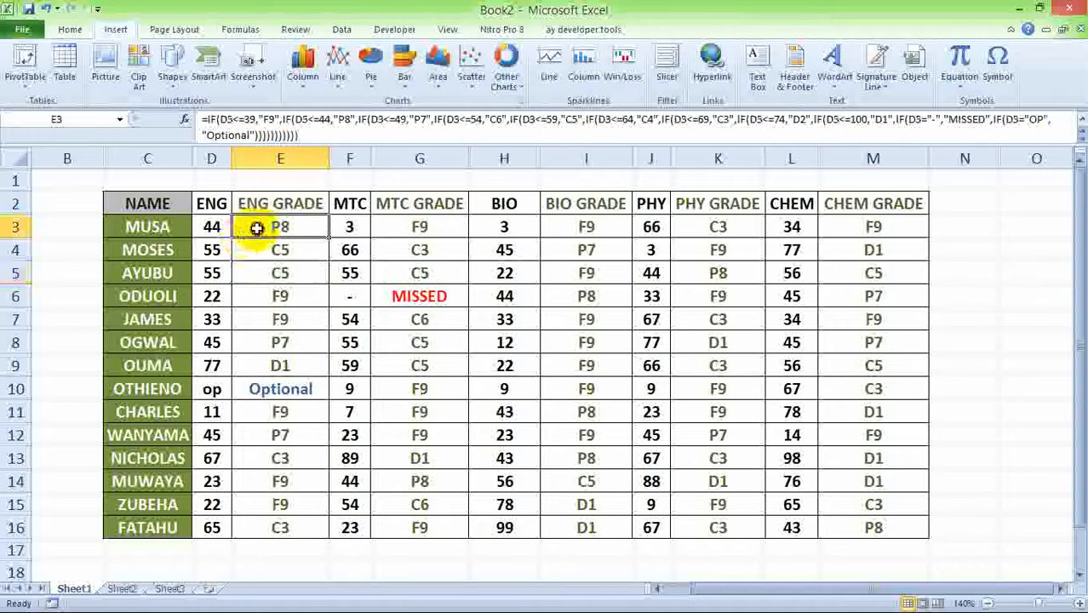
Compare the ENG, MTC, BIO, PHY and CHEM mark columns with the grade cells computed from them.
{"action": "left_click", "coordinate": [212, 157]}
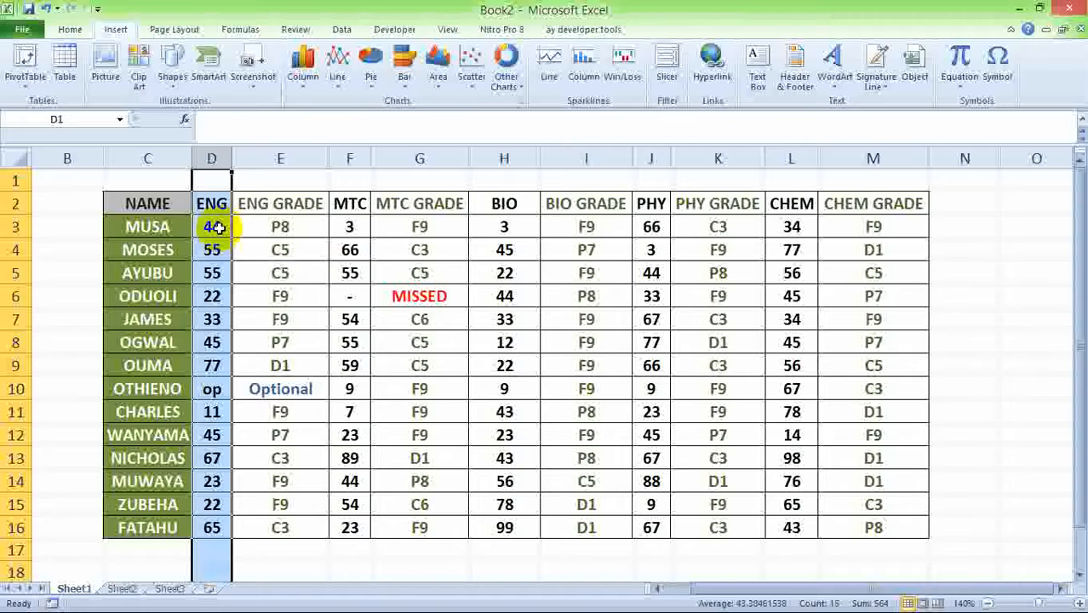
{"action": "left_click", "coordinate": [353, 158]}
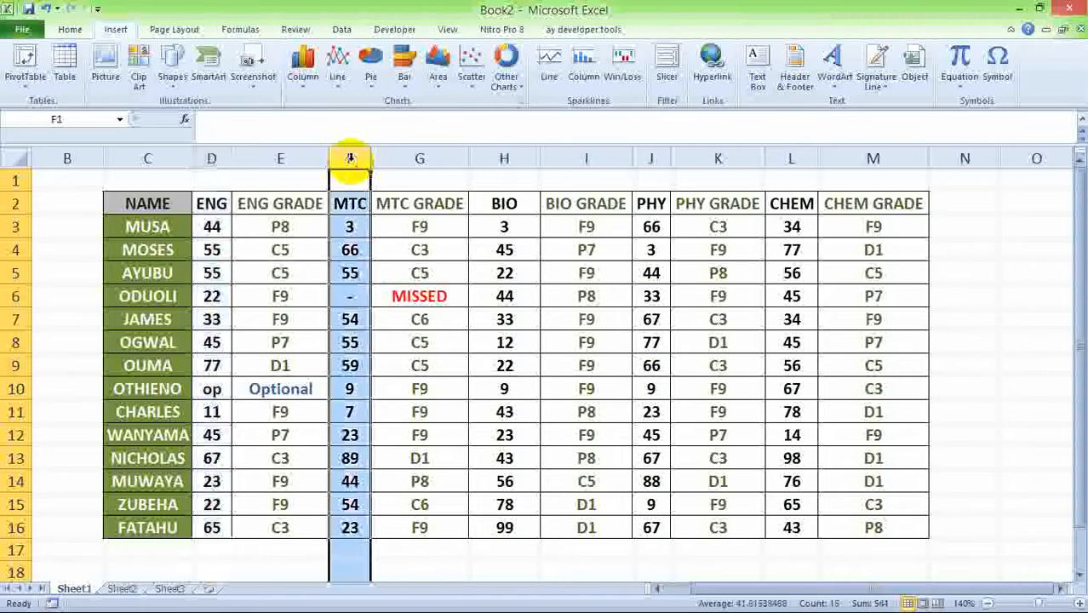
{"action": "left_click", "coordinate": [514, 153]}
{"action": "left_click", "coordinate": [647, 159]}
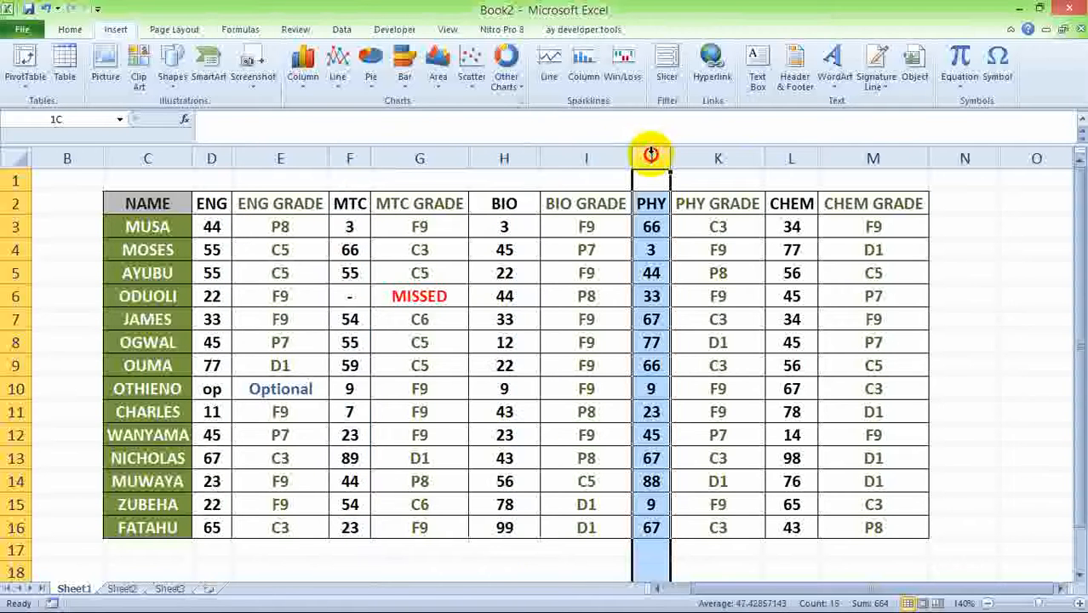
{"action": "left_click", "coordinate": [802, 156]}
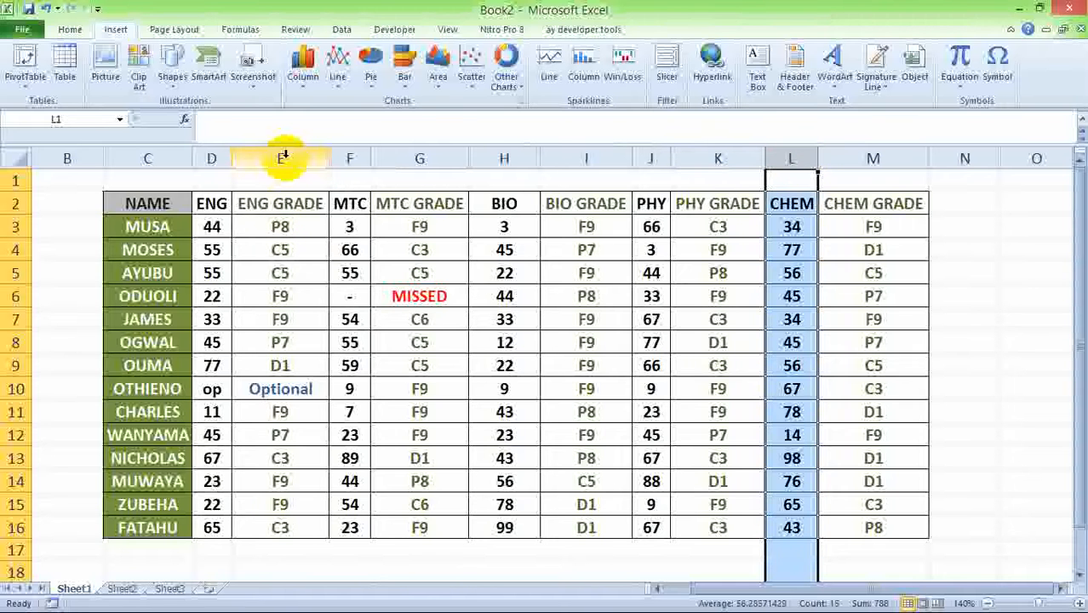
{"action": "left_click", "coordinate": [281, 225]}
{"action": "left_click", "coordinate": [212, 225]}
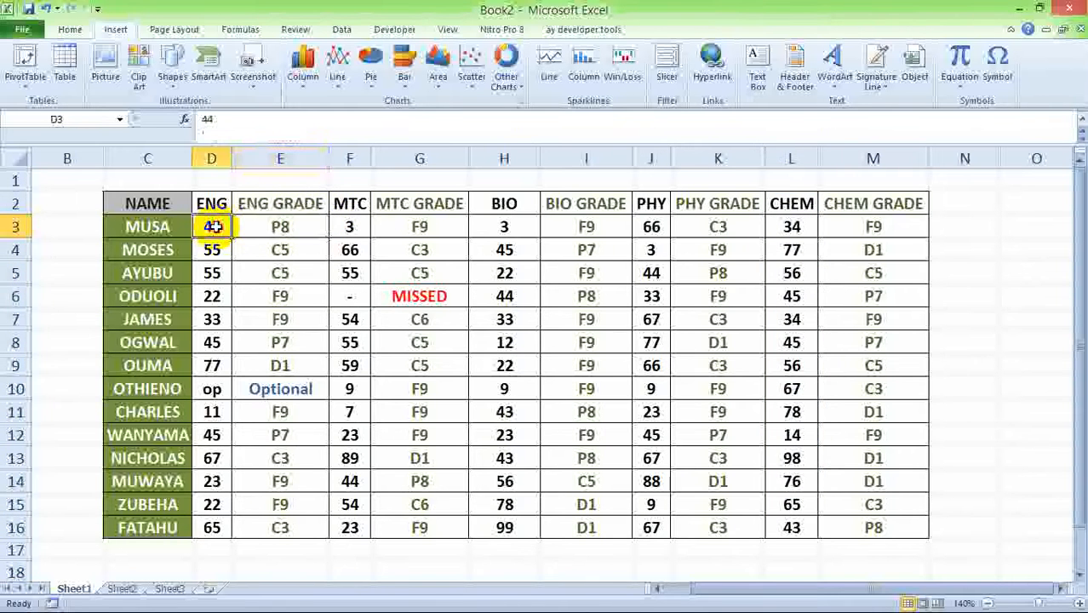
{"action": "left_click", "coordinate": [504, 228]}
{"action": "left_click", "coordinate": [559, 291]}
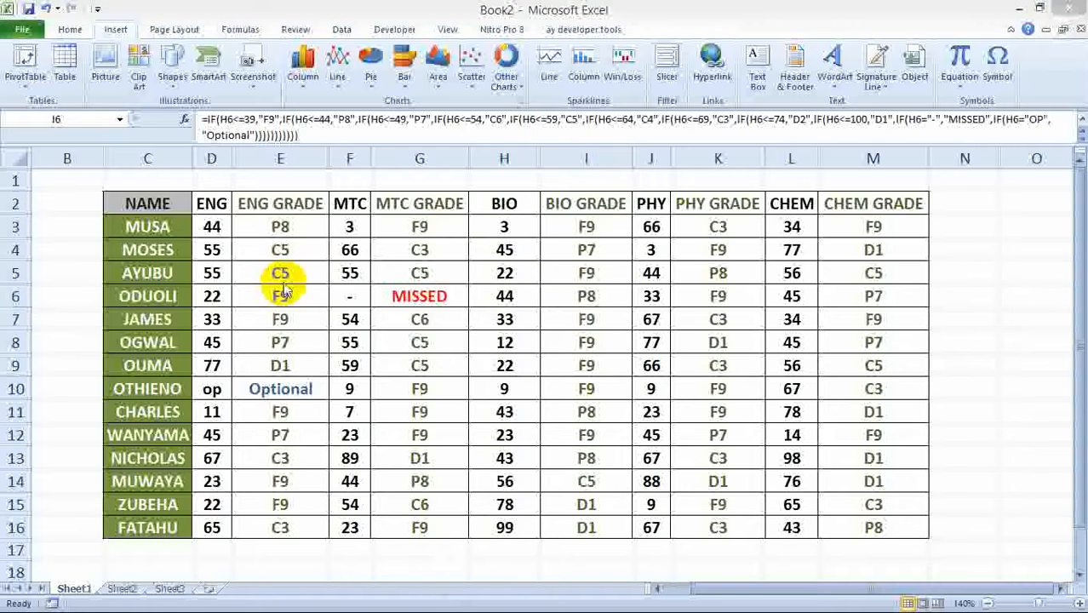
Examine the complete nested IF grading formula for the first student's English grade in E3.
{"action": "left_click", "coordinate": [306, 159]}
{"action": "left_click", "coordinate": [286, 227]}
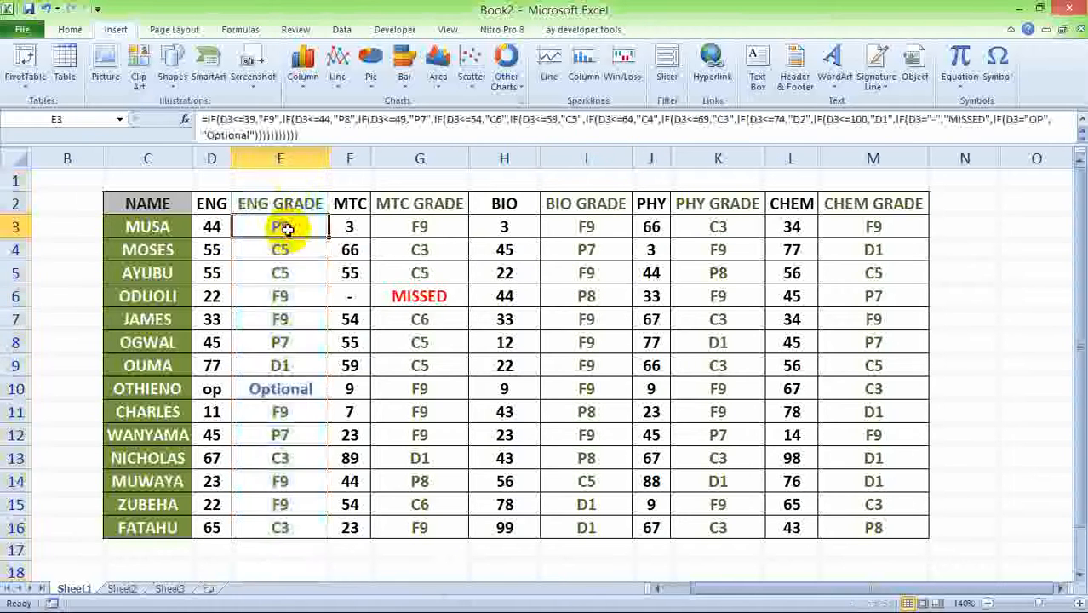
{"action": "left_click_drag", "start_coordinate": [300, 136], "coordinate": [211, 119]}
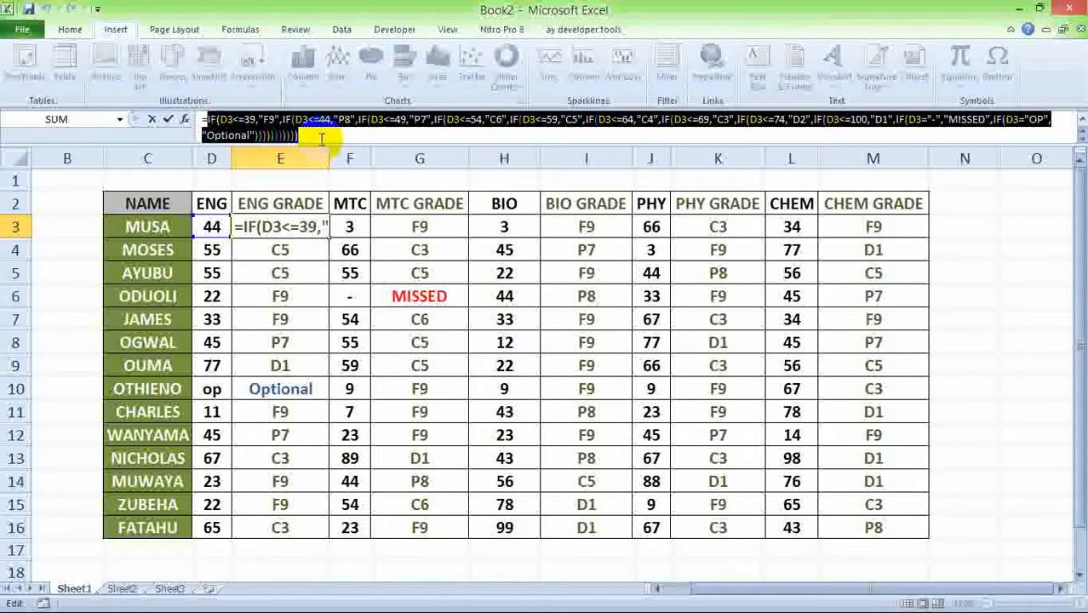
{"action": "left_click", "coordinate": [308, 135]}
{"action": "left_click_drag", "start_coordinate": [308, 135], "coordinate": [183, 115]}
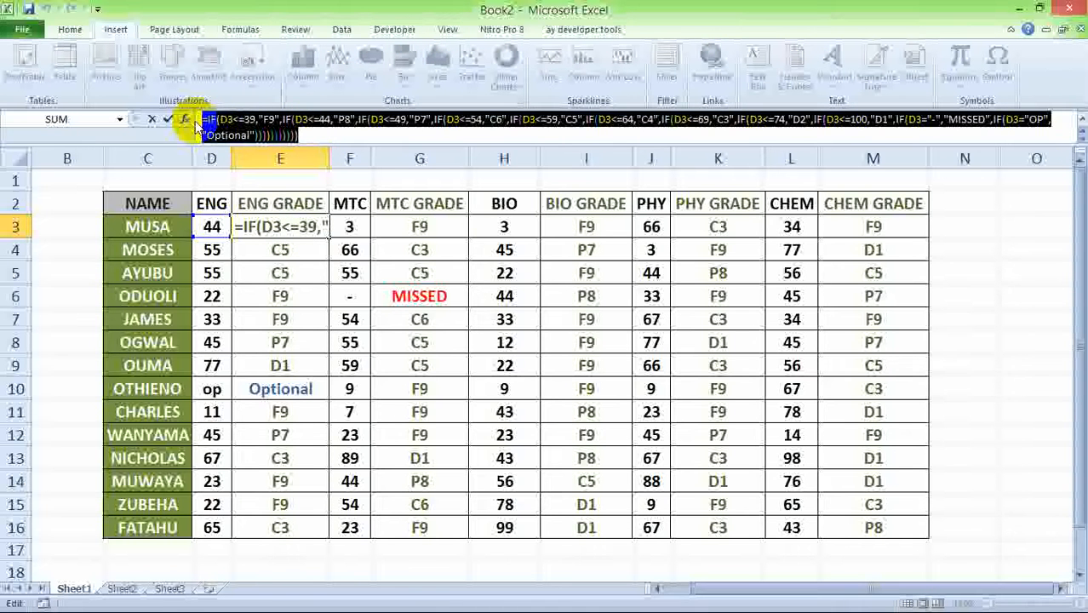
{"action": "left_click_drag", "start_coordinate": [372, 119], "coordinate": [406, 119]}
{"action": "left_click_drag", "start_coordinate": [255, 134], "coordinate": [331, 119]}
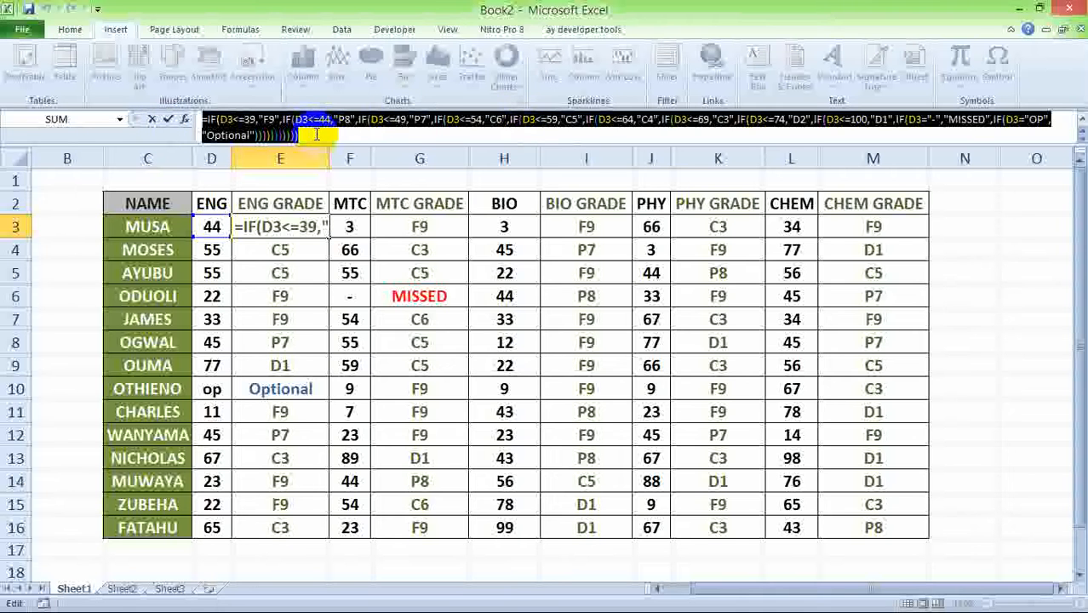
{"action": "left_click", "coordinate": [316, 135]}
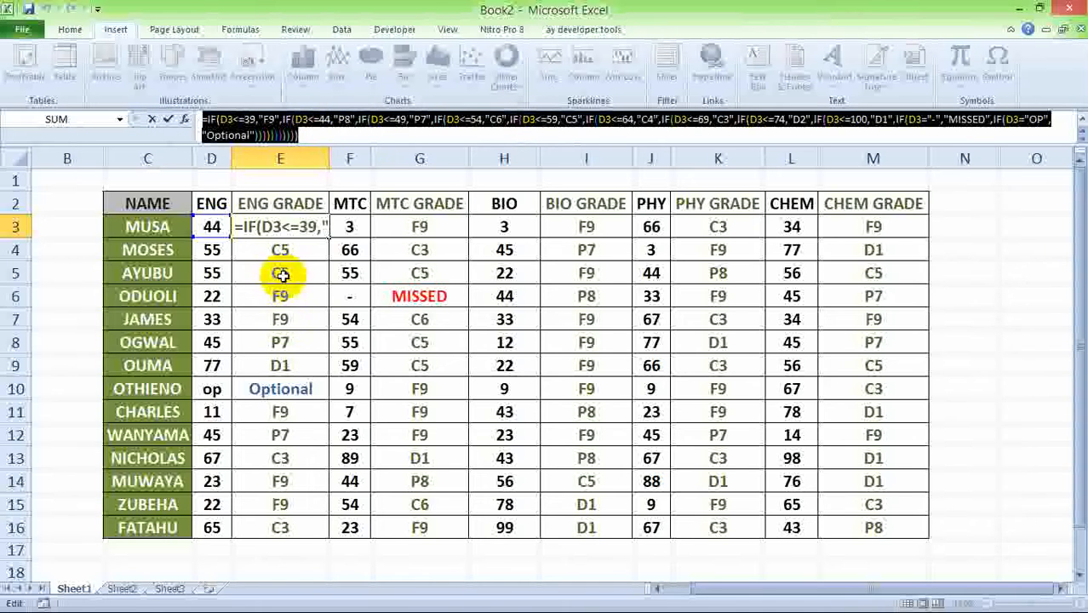
{"action": "key", "text": "Return"}
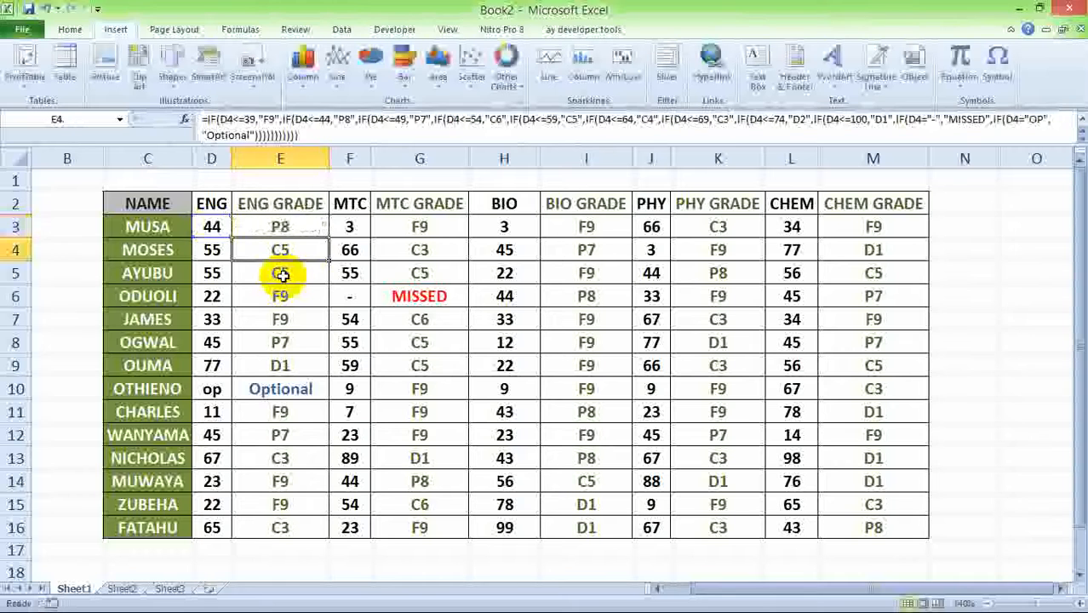
Review the first student's English grade formula in E3 alongside the ENG mark in D3 and the rest of column D.
{"action": "left_click", "coordinate": [289, 224]}
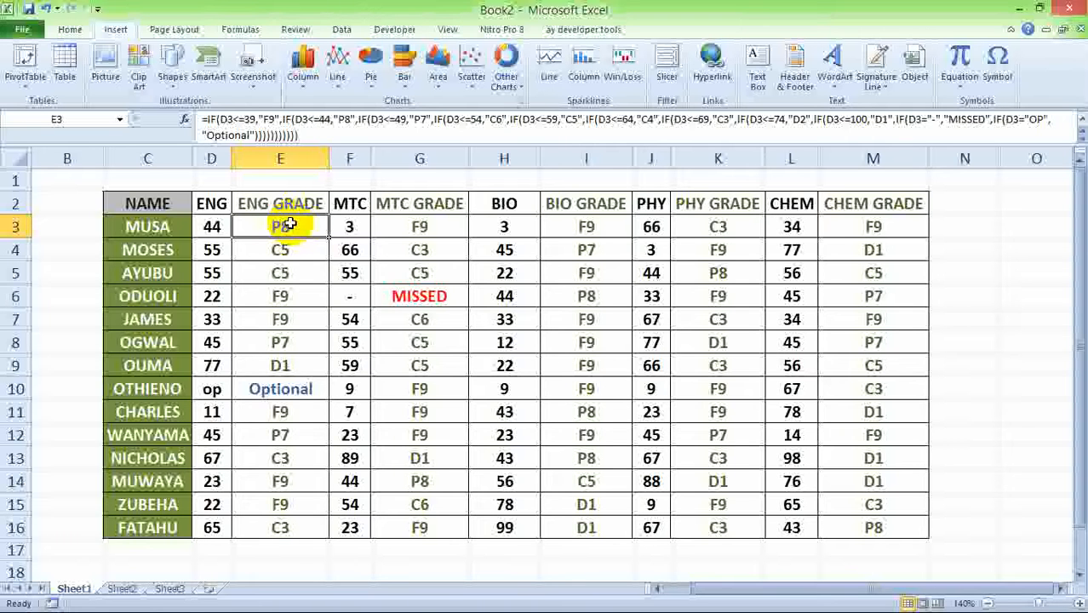
{"action": "left_click", "coordinate": [209, 226]}
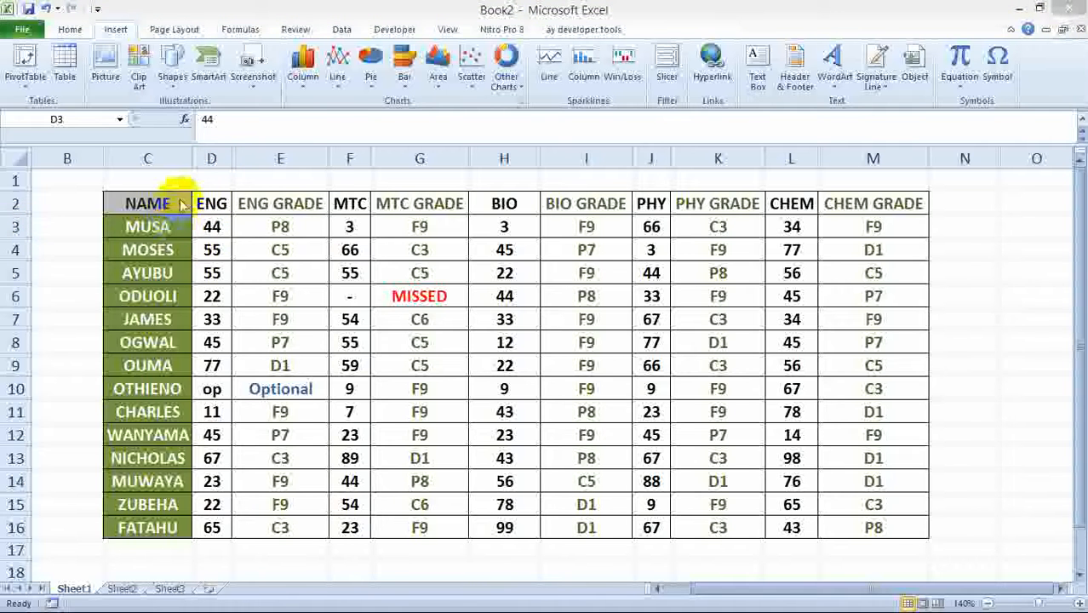
{"action": "left_click", "coordinate": [214, 159]}
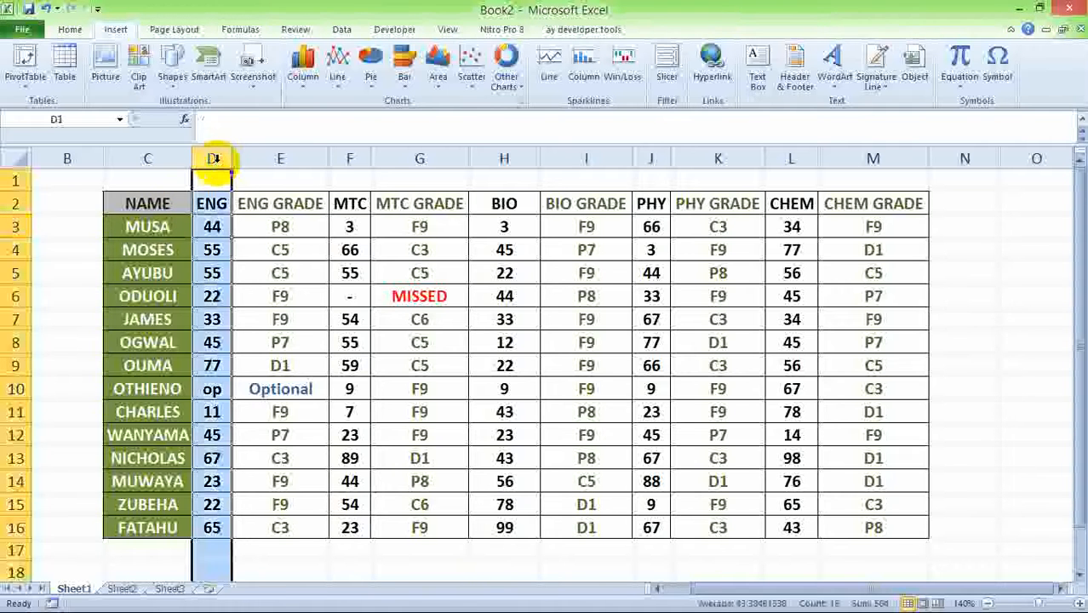
{"action": "left_click", "coordinate": [216, 226]}
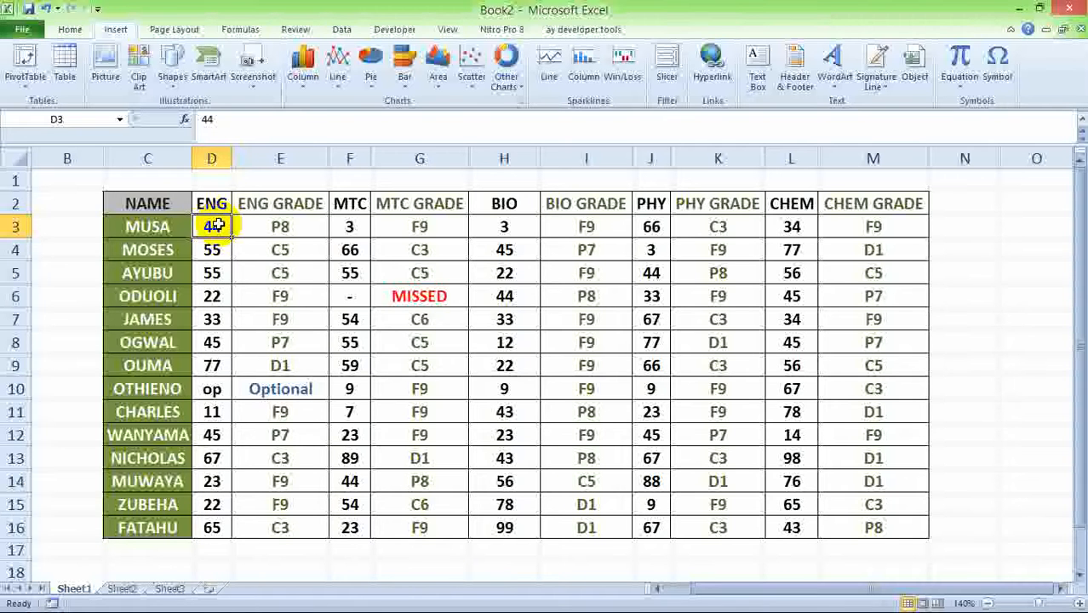
Select the ENG, MTC, BIO, PHY and CHEM mark columns (D, F, H, J and L) together.
{"action": "left_click", "coordinate": [212, 159]}
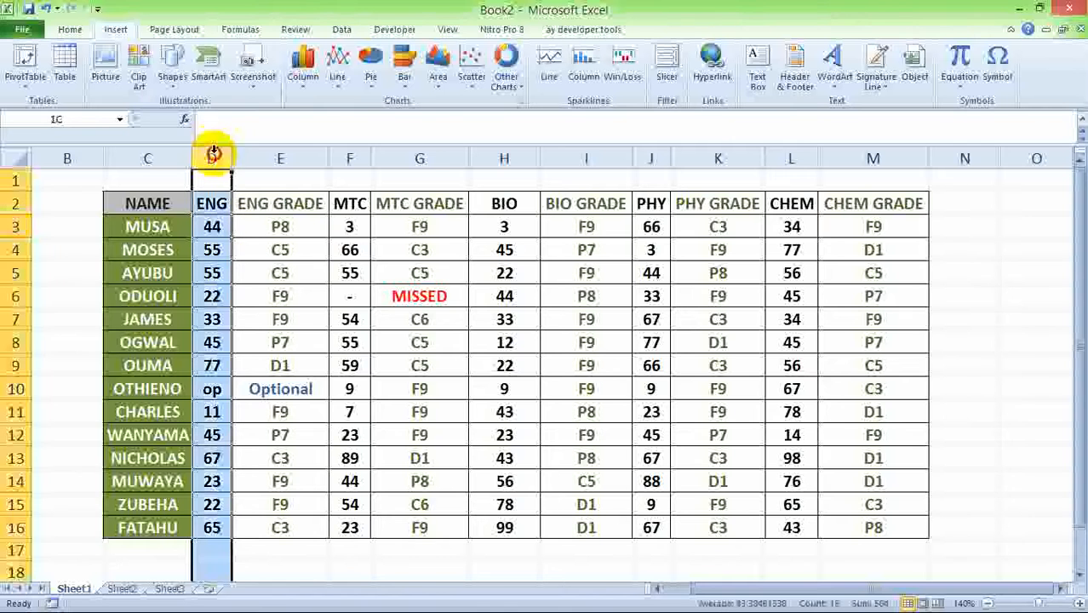
{"action": "left_click", "coordinate": [350, 159], "text": "ctrl"}
{"action": "left_click", "coordinate": [505, 158], "text": "ctrl"}
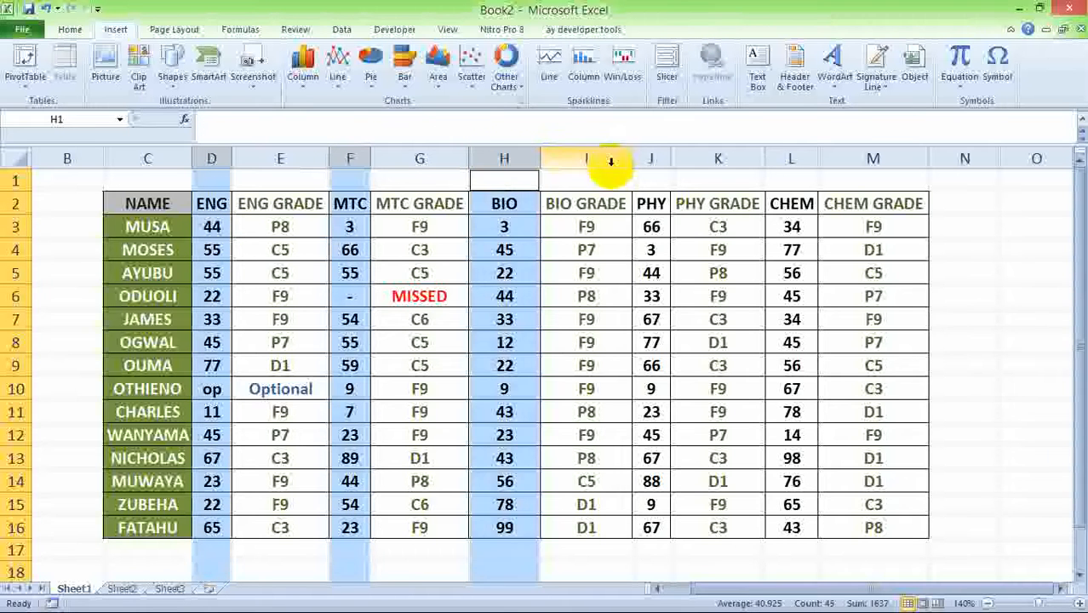
{"action": "left_click", "coordinate": [647, 159], "text": "ctrl"}
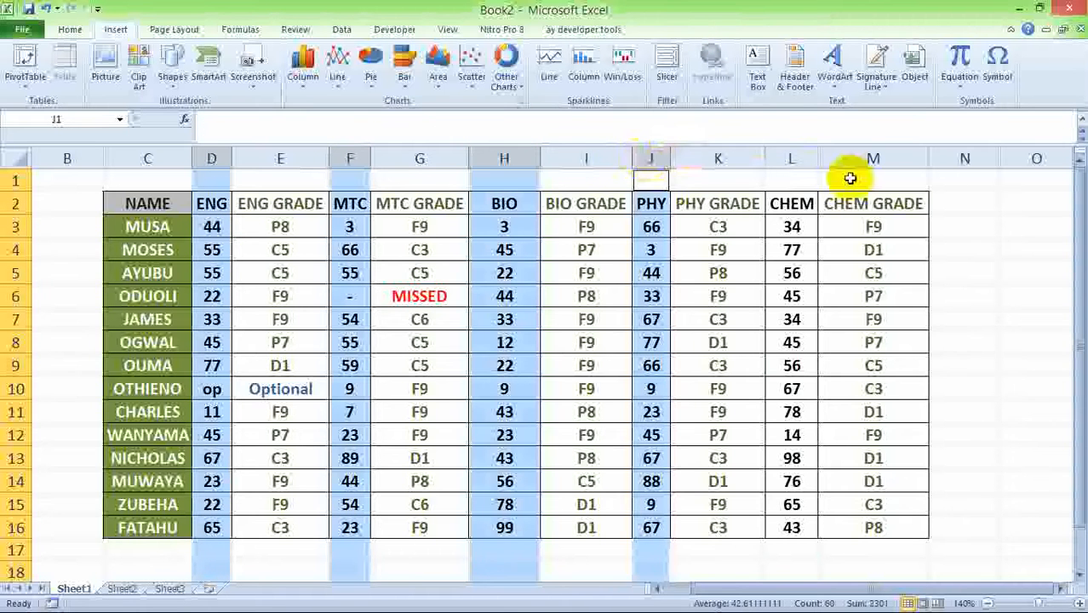
{"action": "left_click", "coordinate": [800, 155], "text": "ctrl"}
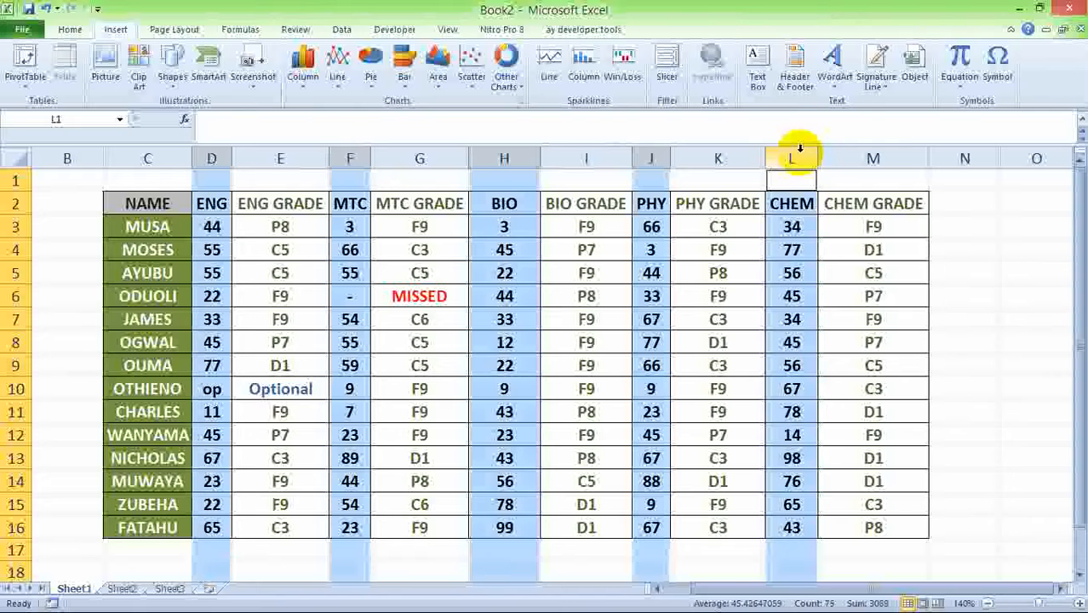
Enter an out-of-range MTC mark of 400 in F3 and check the grade computed in G3.
{"action": "left_click", "coordinate": [349, 229]}
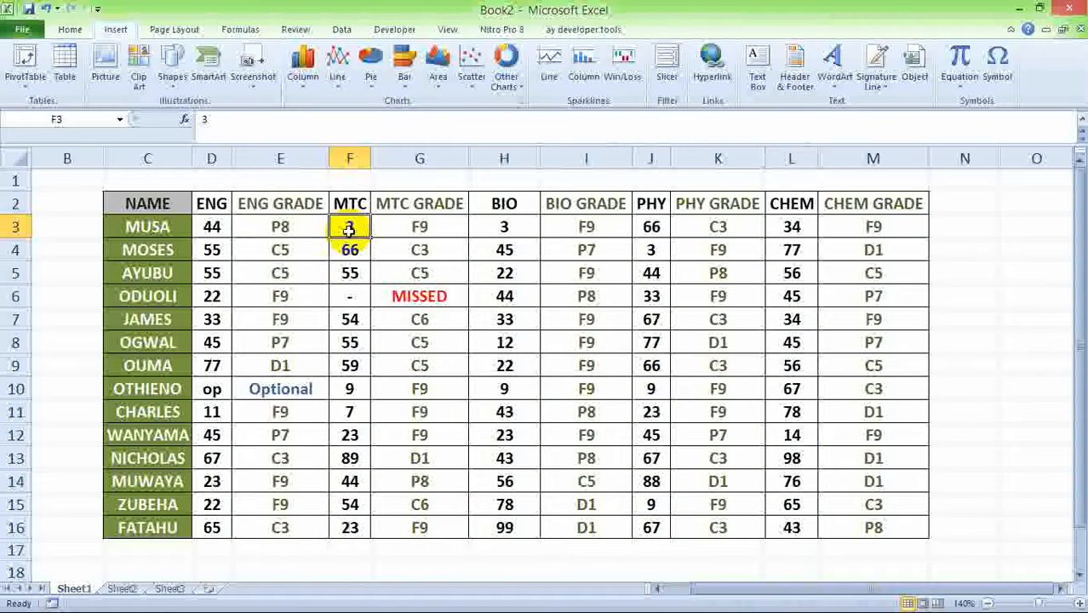
{"action": "type", "text": "400"}
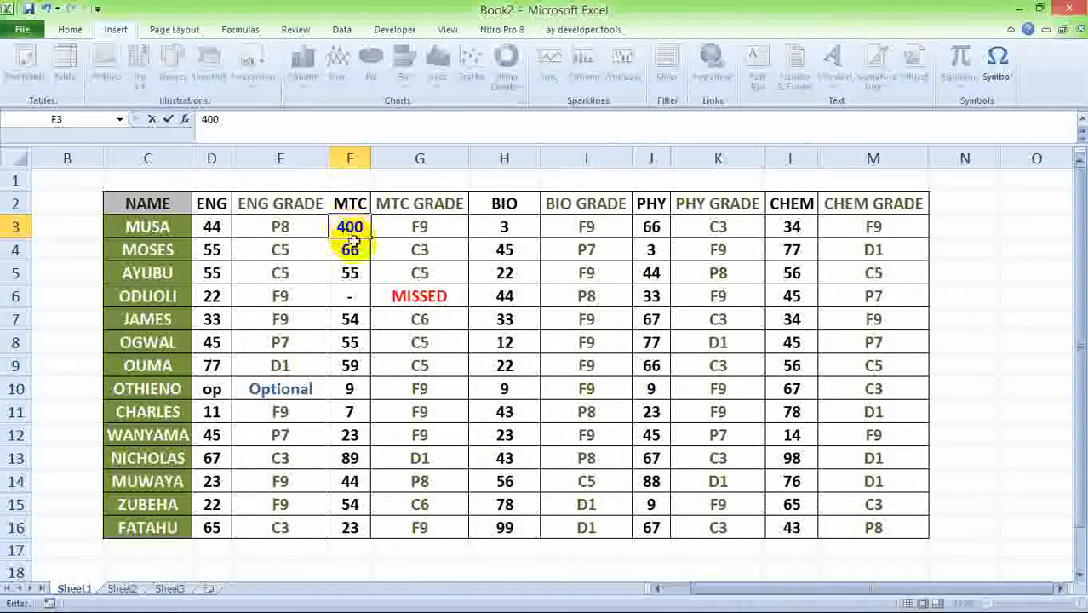
{"action": "left_click", "coordinate": [353, 248]}
{"action": "left_click", "coordinate": [415, 229]}
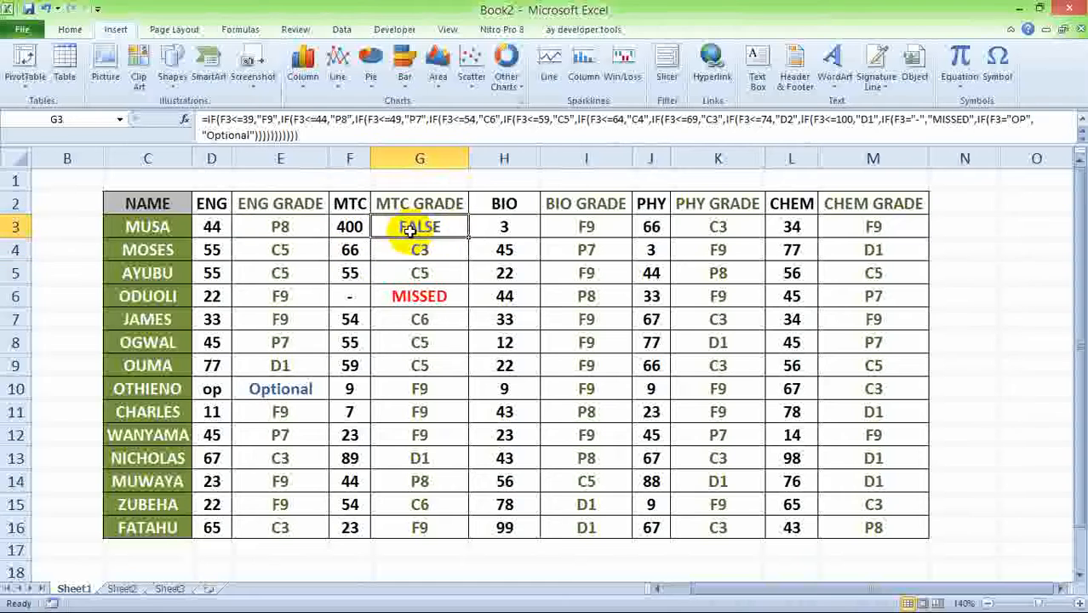
{"action": "left_click", "coordinate": [524, 219]}
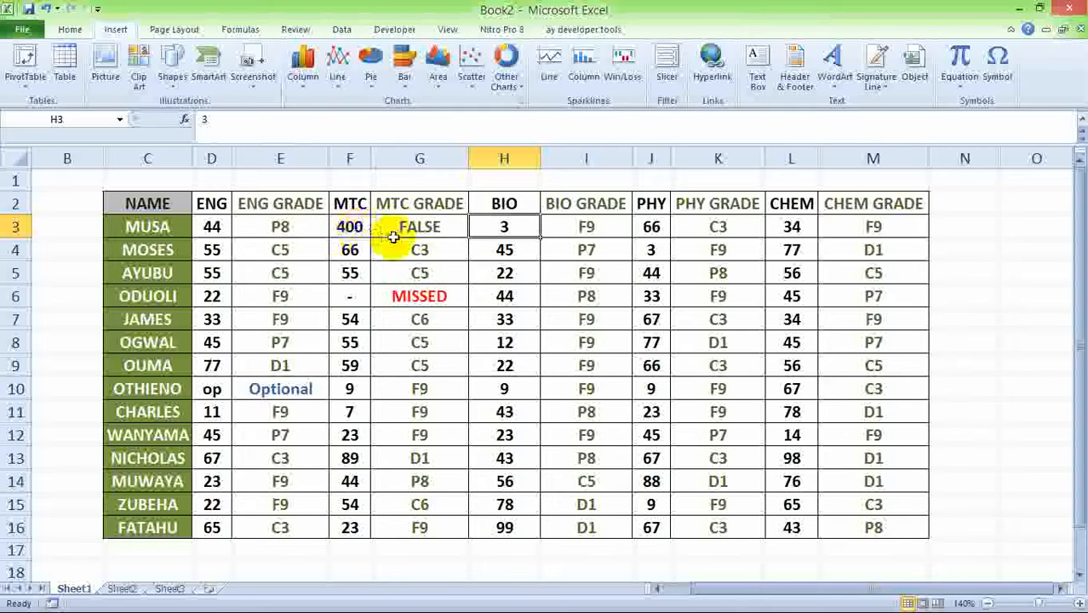
{"action": "left_click", "coordinate": [435, 232]}
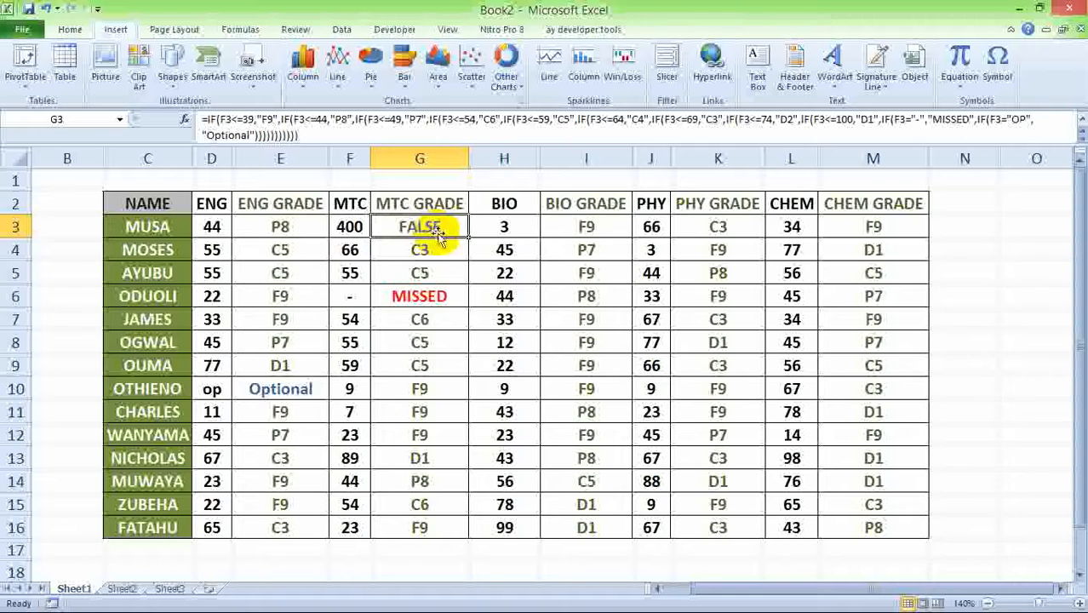
Set the MTC mark in F3 to 3 and view the grade formula in G4.
{"action": "left_click", "coordinate": [349, 224]}
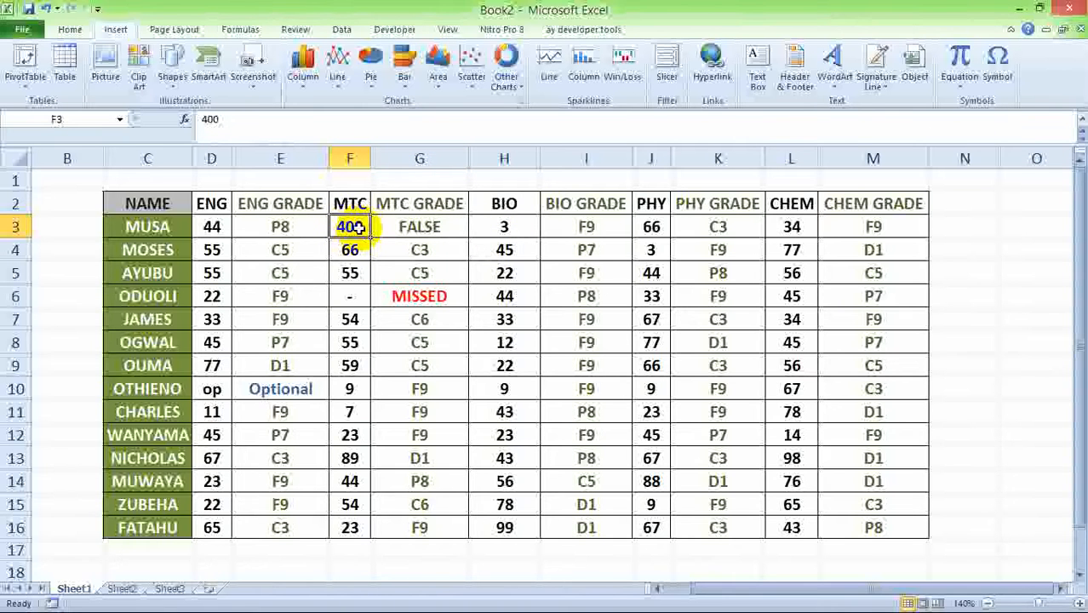
{"action": "type", "text": "3"}
{"action": "key", "text": "Return"}
{"action": "left_click", "coordinate": [430, 247]}
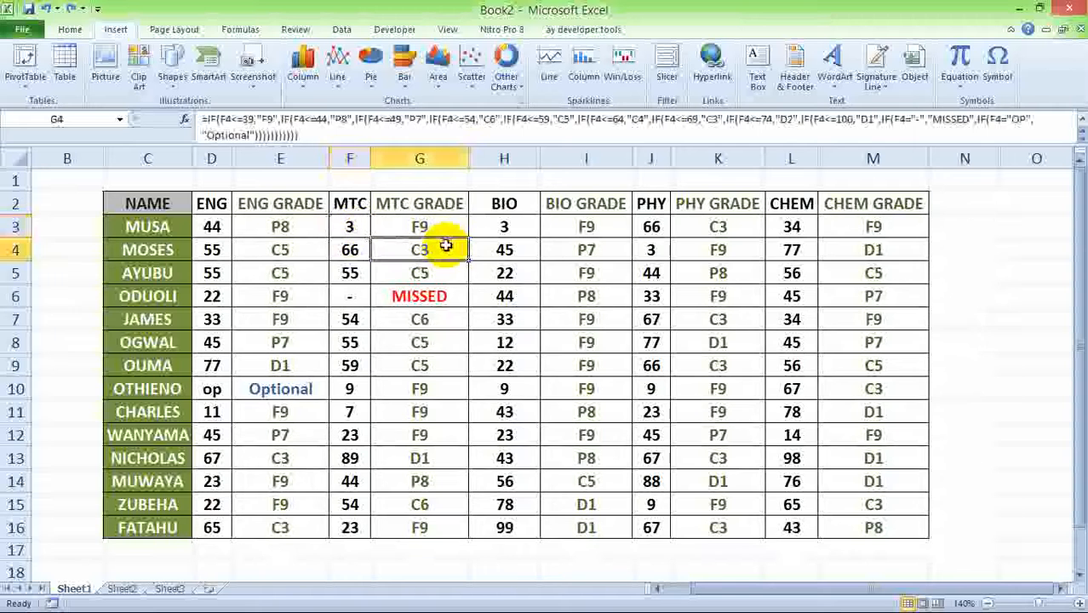
Test out-of-range MTC marks of 400 in F3 and 5797 in F4, and undo both entries.
{"action": "left_click", "coordinate": [347, 227]}
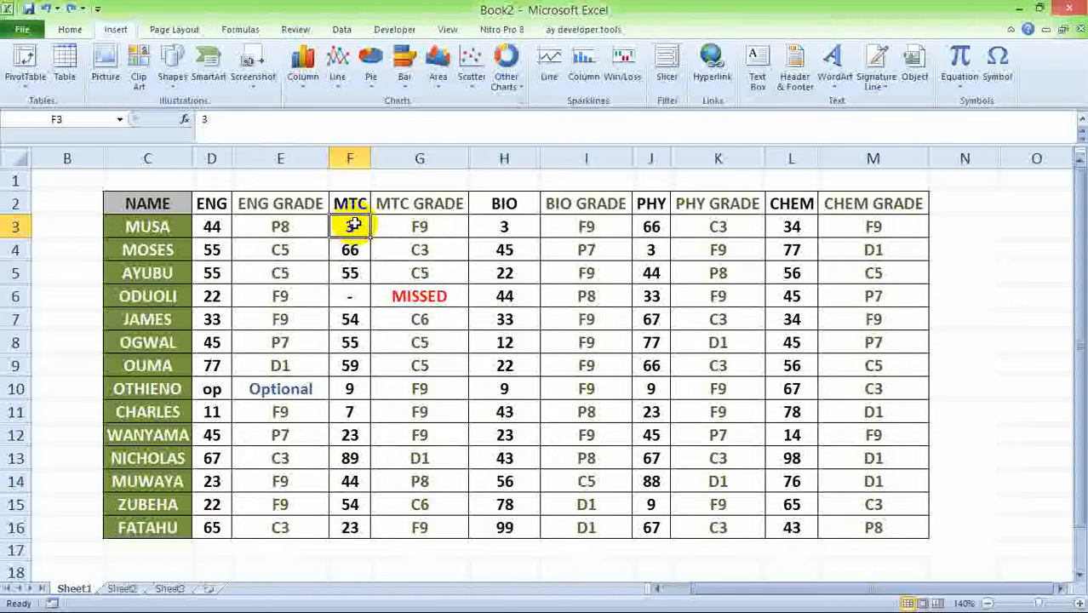
{"action": "type", "text": "400"}
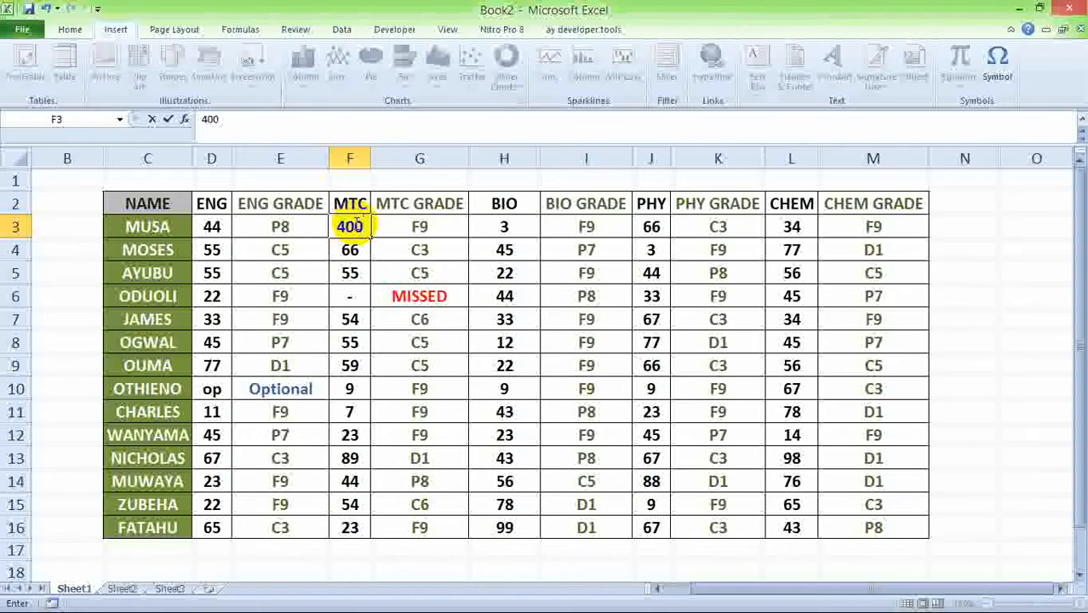
{"action": "left_click", "coordinate": [354, 247]}
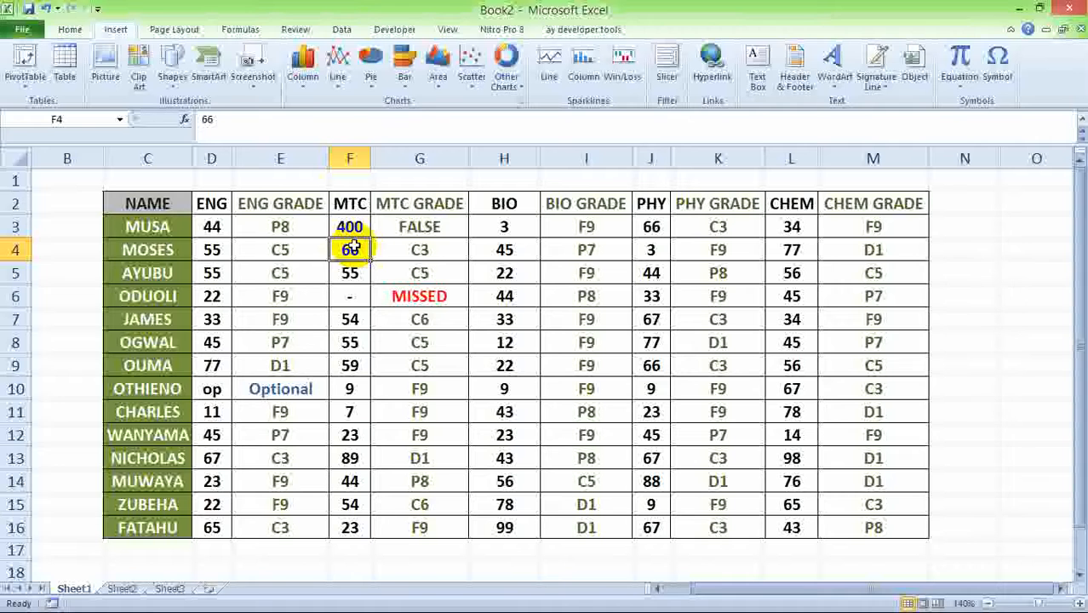
{"action": "type", "text": "5797"}
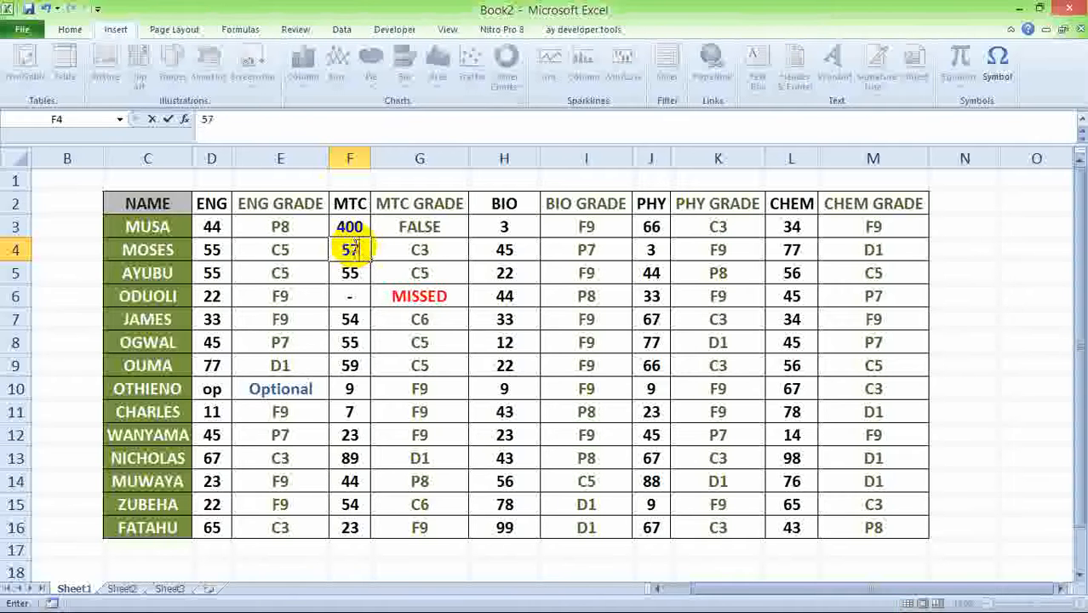
{"action": "left_click", "coordinate": [380, 270]}
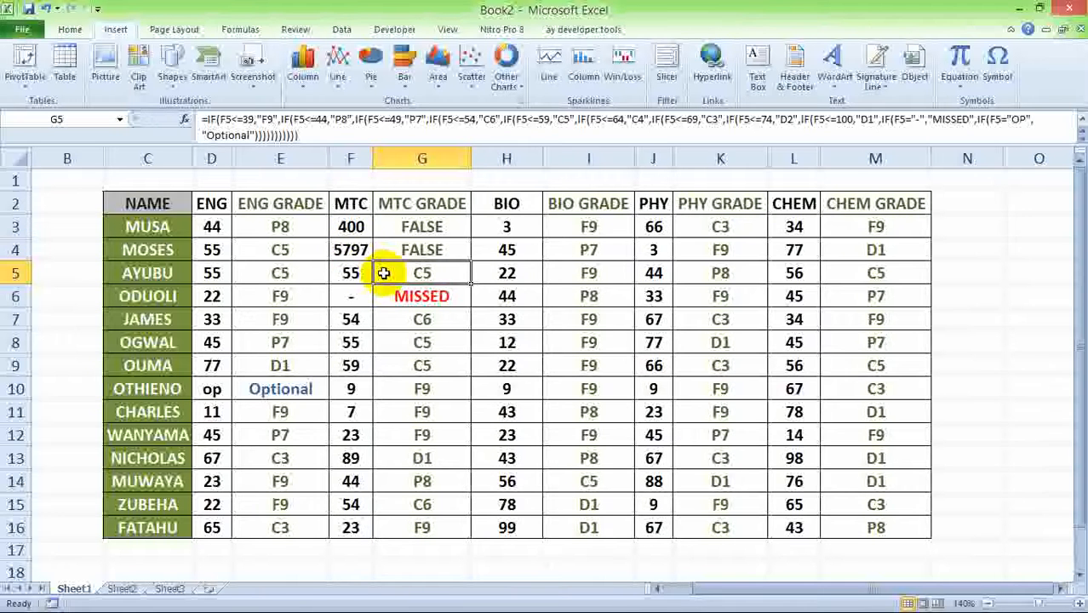
{"action": "key", "text": "ctrl+z"}
{"action": "key", "text": "ctrl+z"}
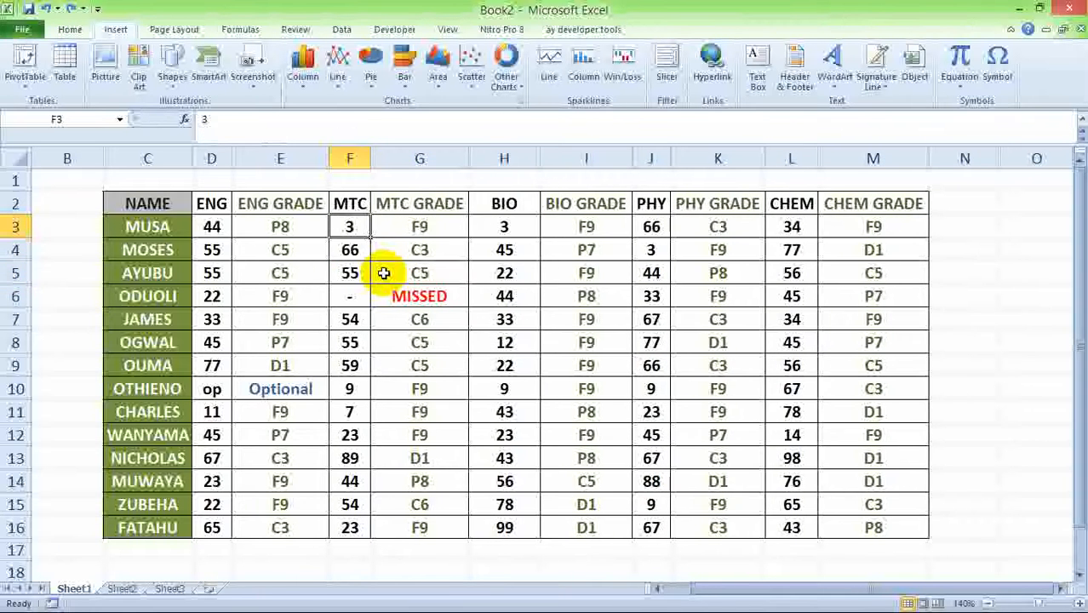
Review the English grade formula in E4 and select all the English marks in D3:D16.
{"action": "left_click", "coordinate": [237, 260]}
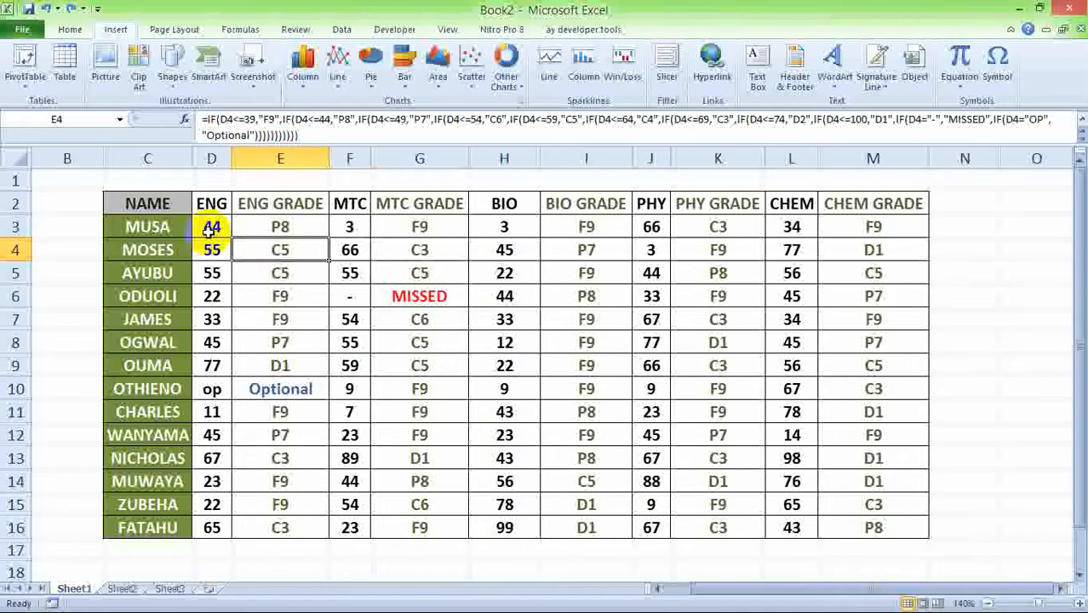
{"action": "left_click", "coordinate": [212, 227]}
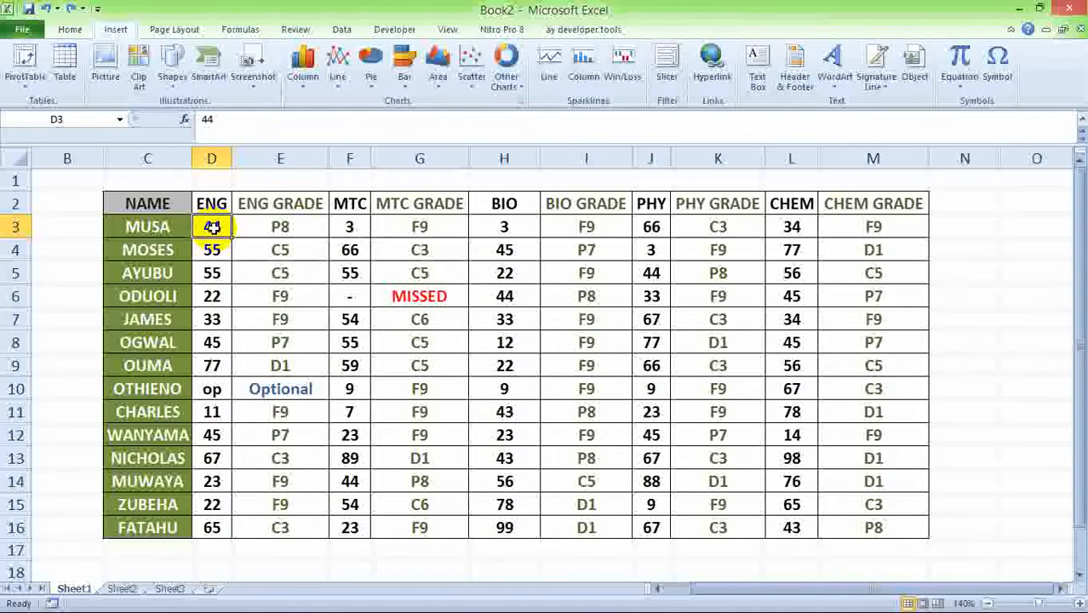
{"action": "left_click_drag", "start_coordinate": [212, 227], "coordinate": [211, 528]}
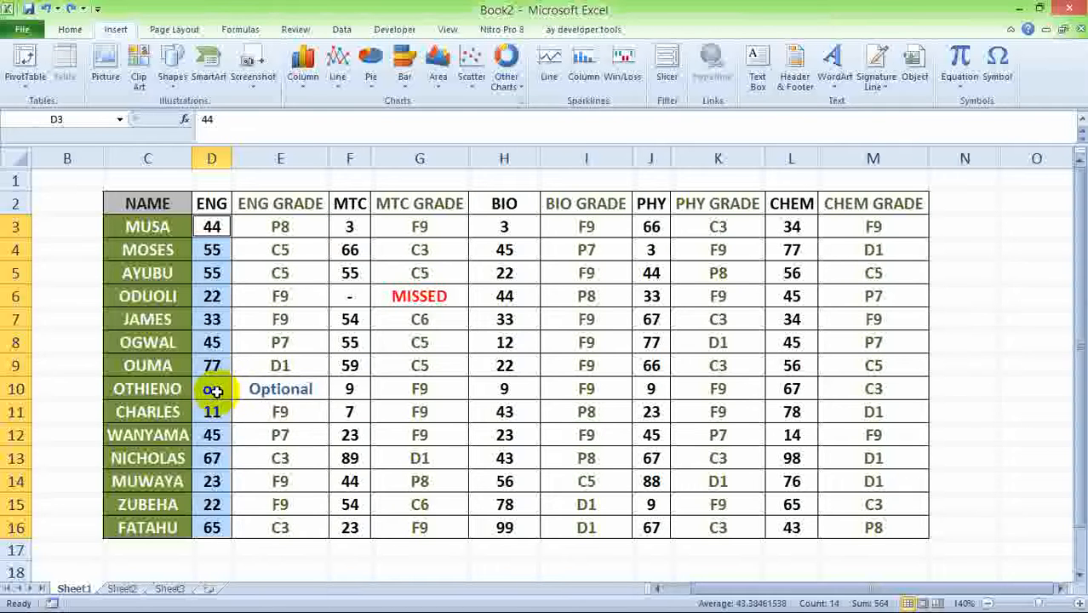
Compare the "op" mark in D10 with its grade in E10 and examine the formula that handles optional papers.
{"action": "left_click", "coordinate": [212, 390]}
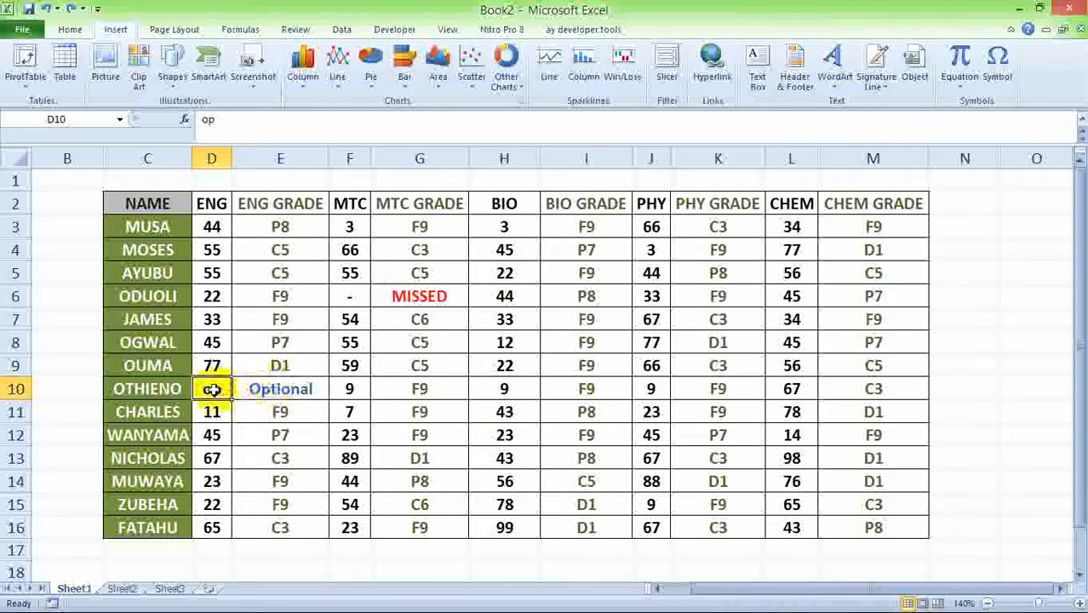
{"action": "left_click_drag", "start_coordinate": [213, 389], "coordinate": [307, 387]}
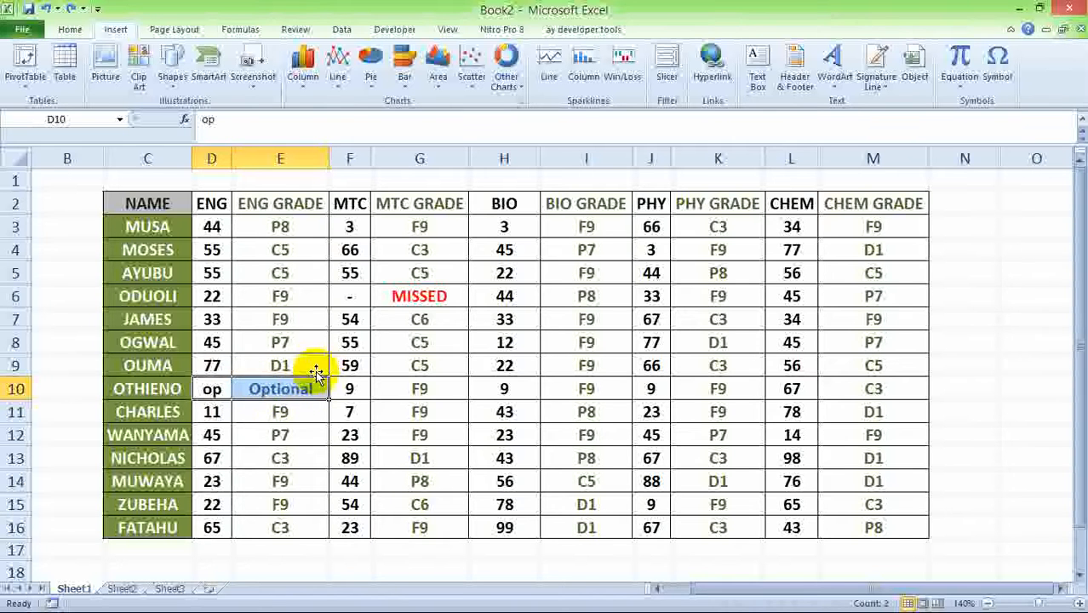
{"action": "left_click", "coordinate": [218, 365]}
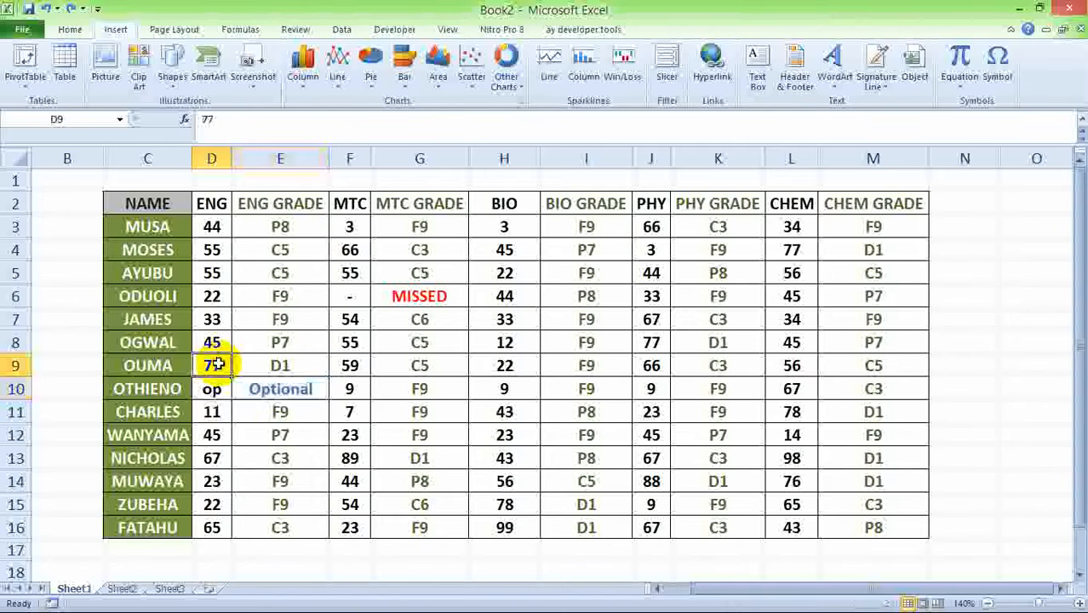
{"action": "left_click", "coordinate": [286, 385]}
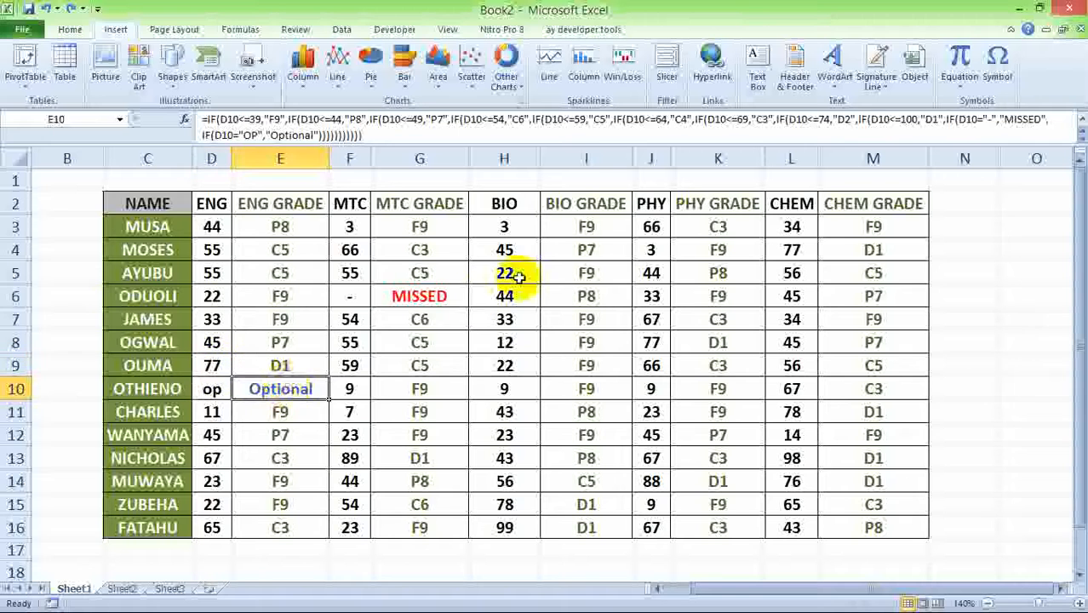
Compare the "-" mark in F6 with its grade in G6 and examine the formula that handles missed papers.
{"action": "left_click", "coordinate": [430, 298]}
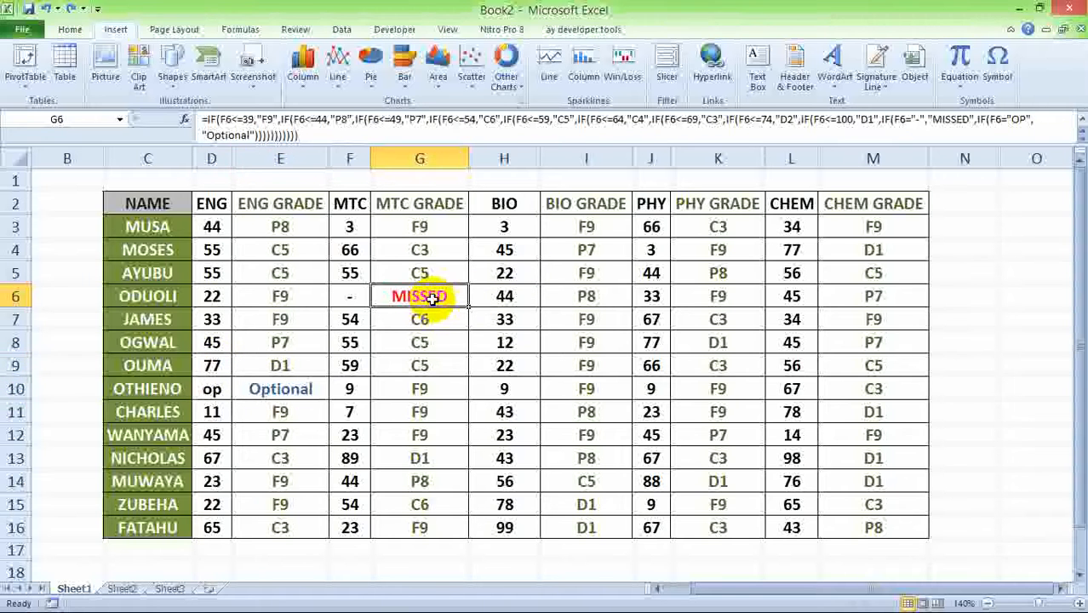
{"action": "left_click", "coordinate": [351, 299]}
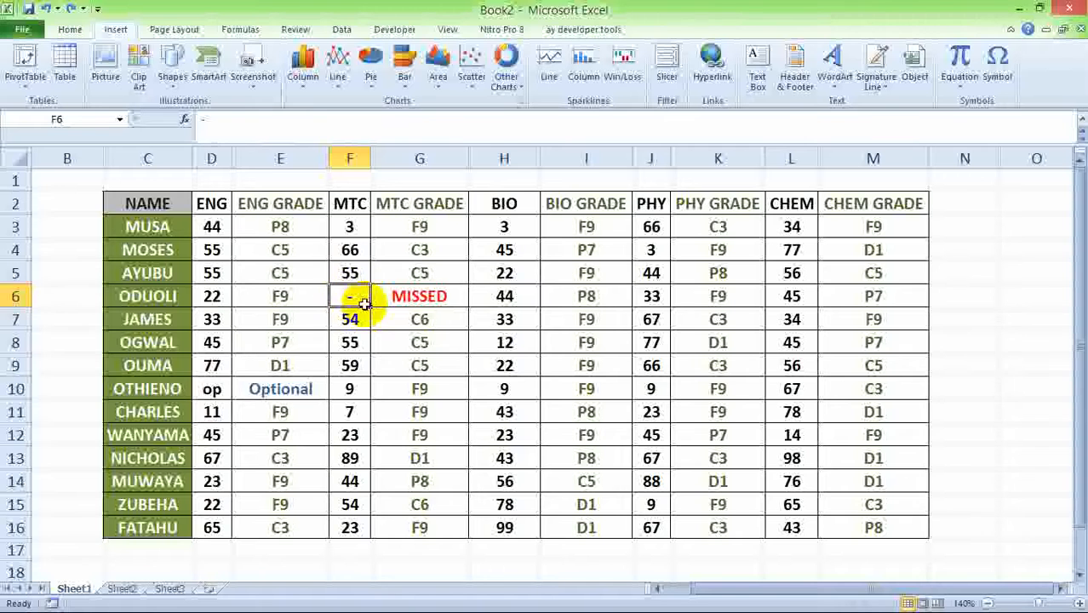
{"action": "left_click", "coordinate": [423, 295]}
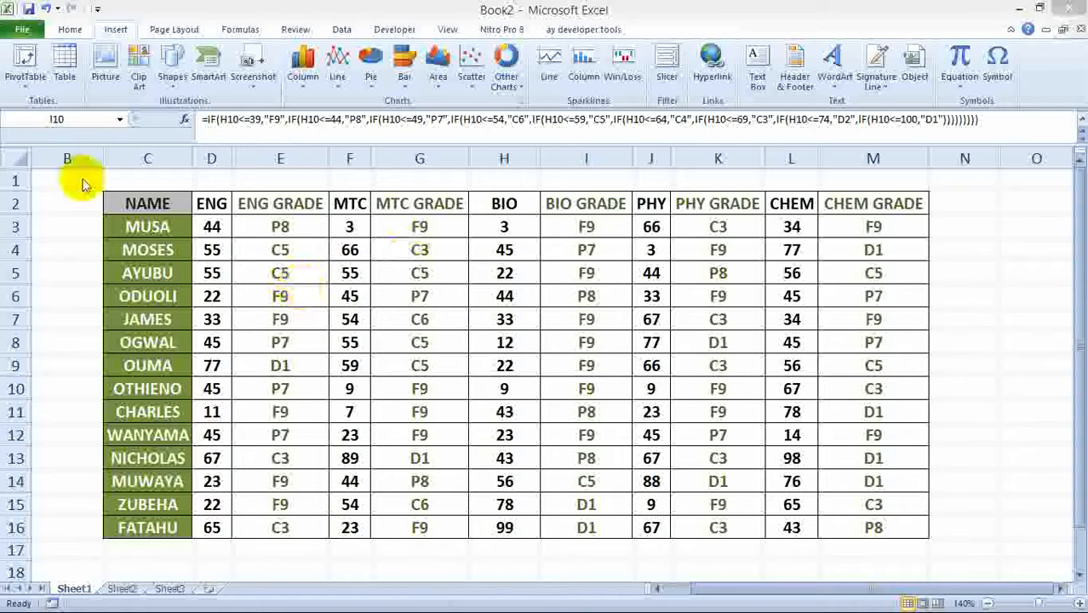
Examine the basic nested IF grade formulas in G5 and E4, and check the first English mark in D3.
{"action": "left_click", "coordinate": [390, 262]}
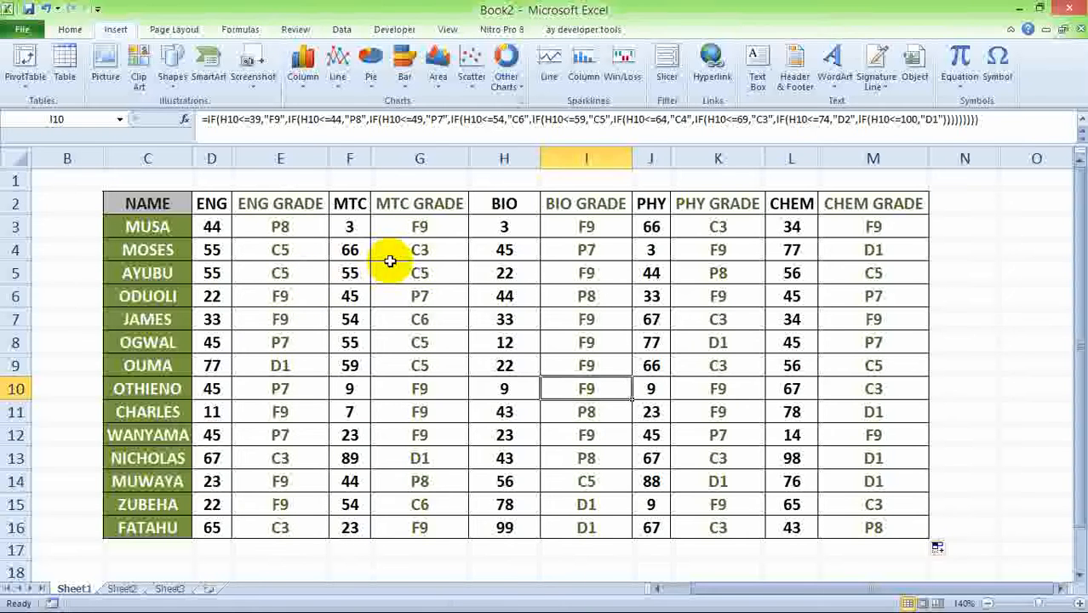
{"action": "left_click", "coordinate": [418, 266]}
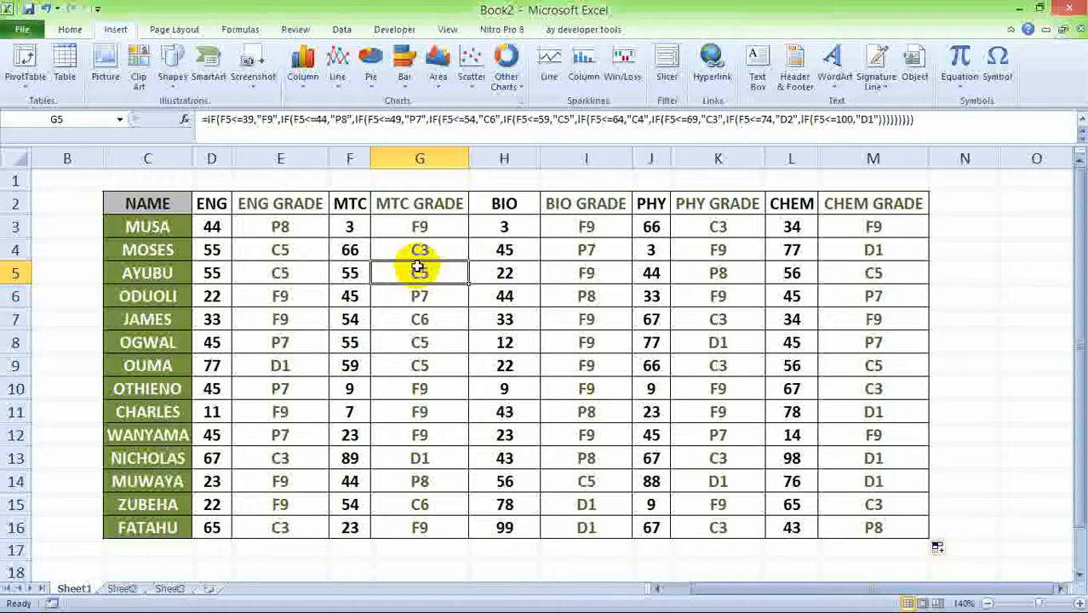
{"action": "left_click", "coordinate": [280, 252]}
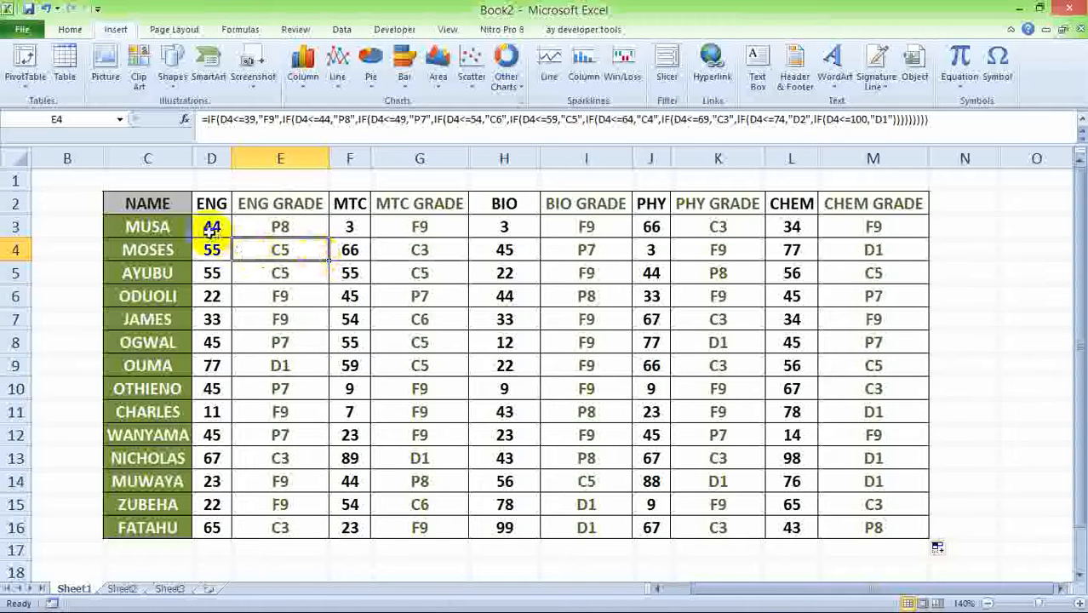
{"action": "left_click", "coordinate": [212, 226]}
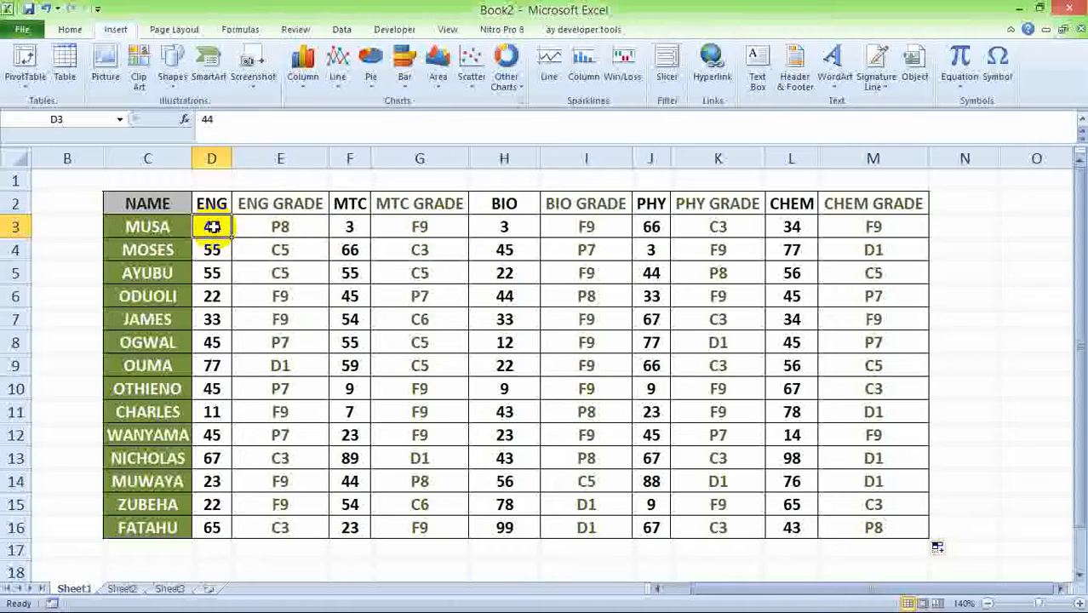
Select the marks of all five subjects together: D3:D16, F3:F16, H3:H16, J3:J16 and L3:L16.
{"action": "left_click_drag", "start_coordinate": [211, 226], "coordinate": [208, 527]}
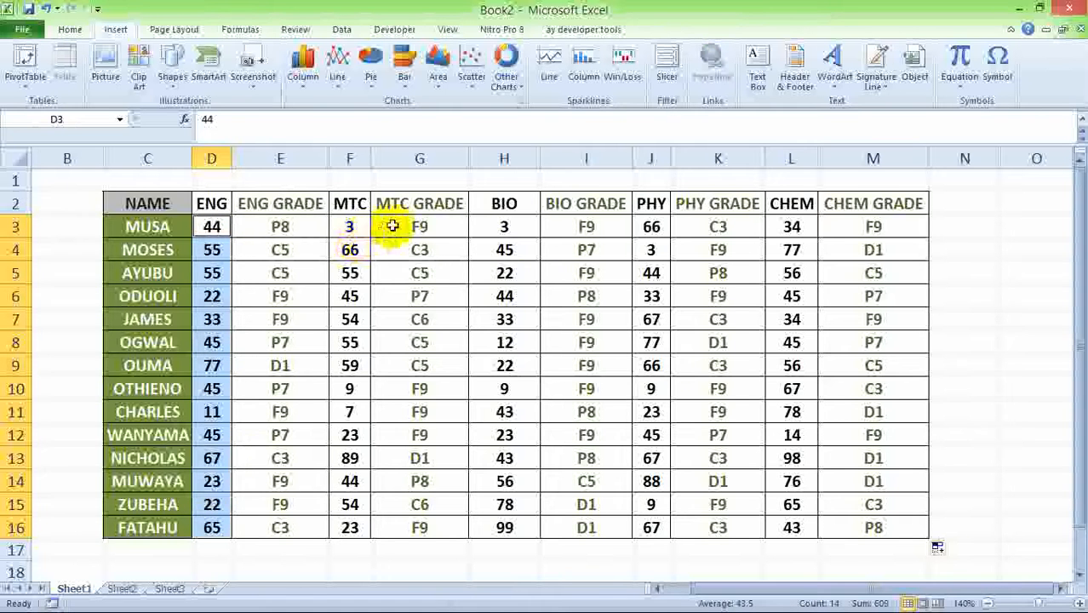
{"action": "left_click_drag", "start_coordinate": [355, 223], "coordinate": [351, 526]}
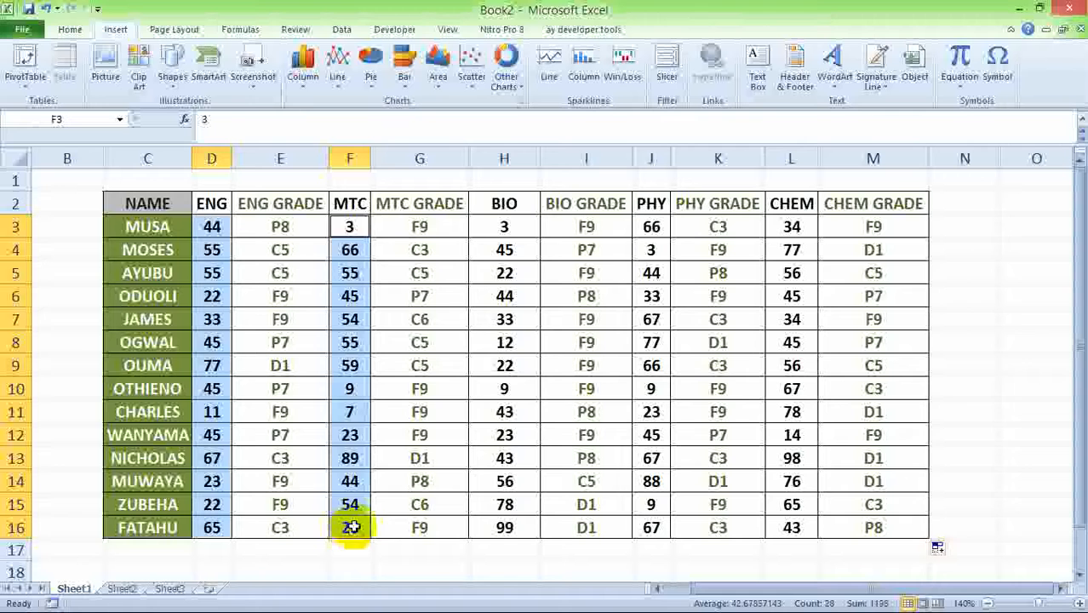
{"action": "left_click", "coordinate": [527, 226], "text": "ctrl"}
{"action": "left_click_drag", "start_coordinate": [527, 226], "coordinate": [510, 528]}
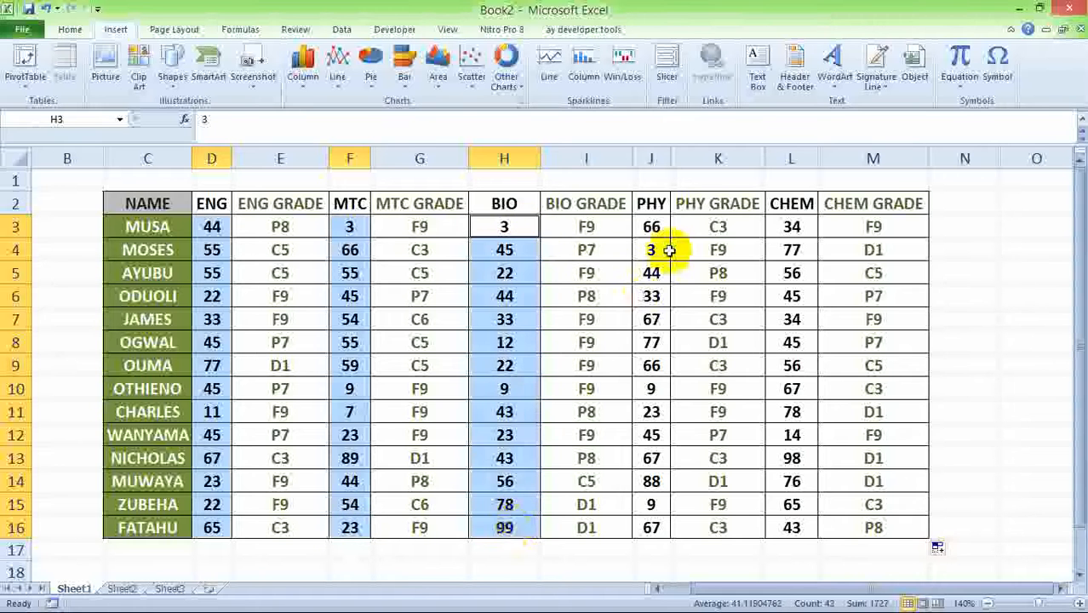
{"action": "left_click_drag", "start_coordinate": [658, 228], "coordinate": [654, 527]}
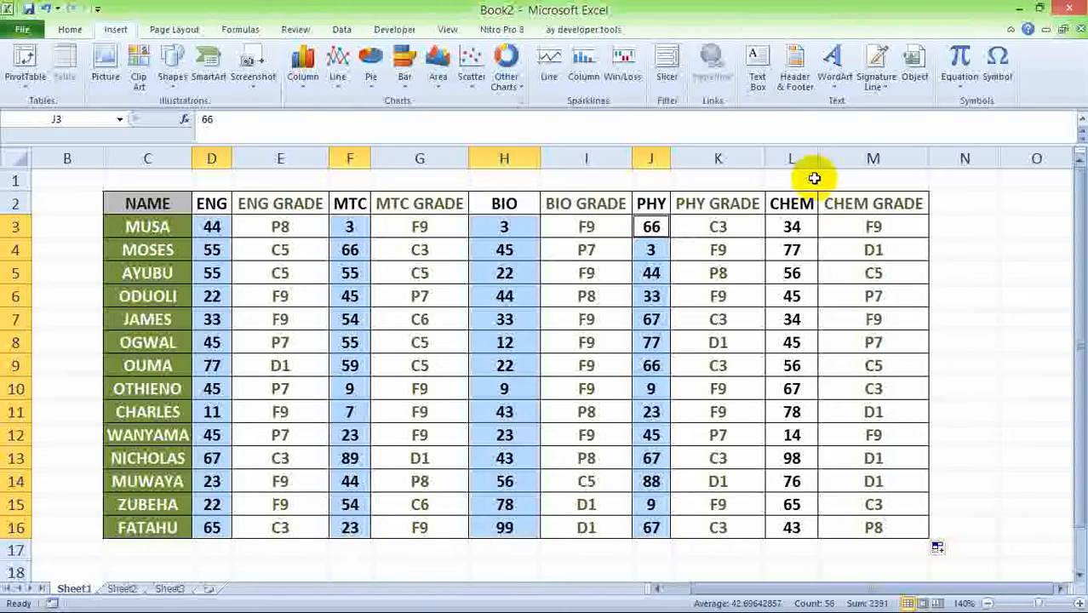
{"action": "left_click_drag", "start_coordinate": [792, 223], "coordinate": [792, 528]}
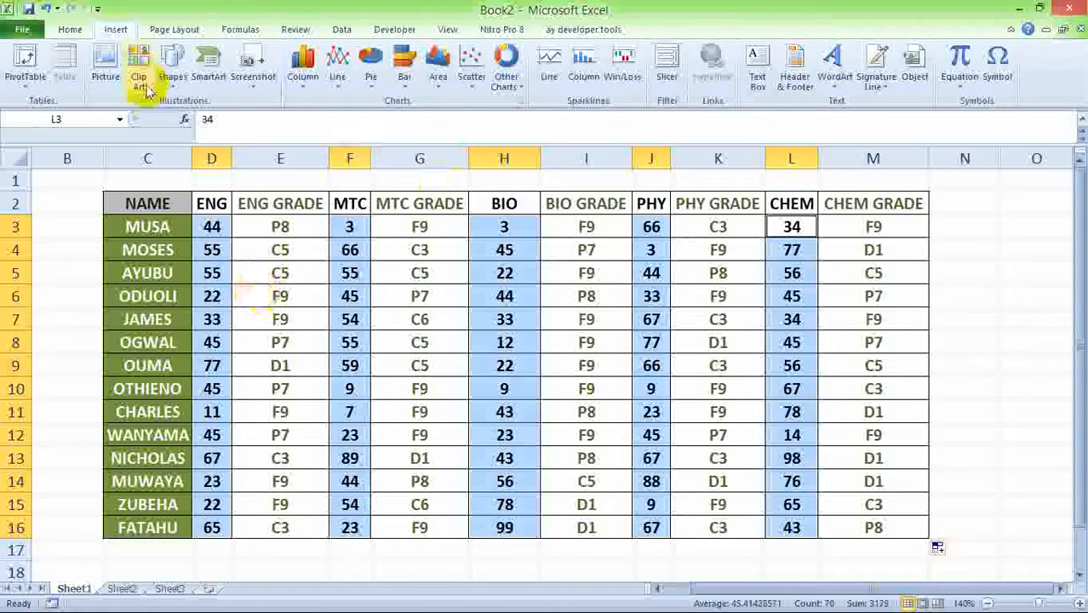
Set the data validation criteria for the selected marks to decimal values between 0 and 100.
{"action": "left_click", "coordinate": [341, 29]}
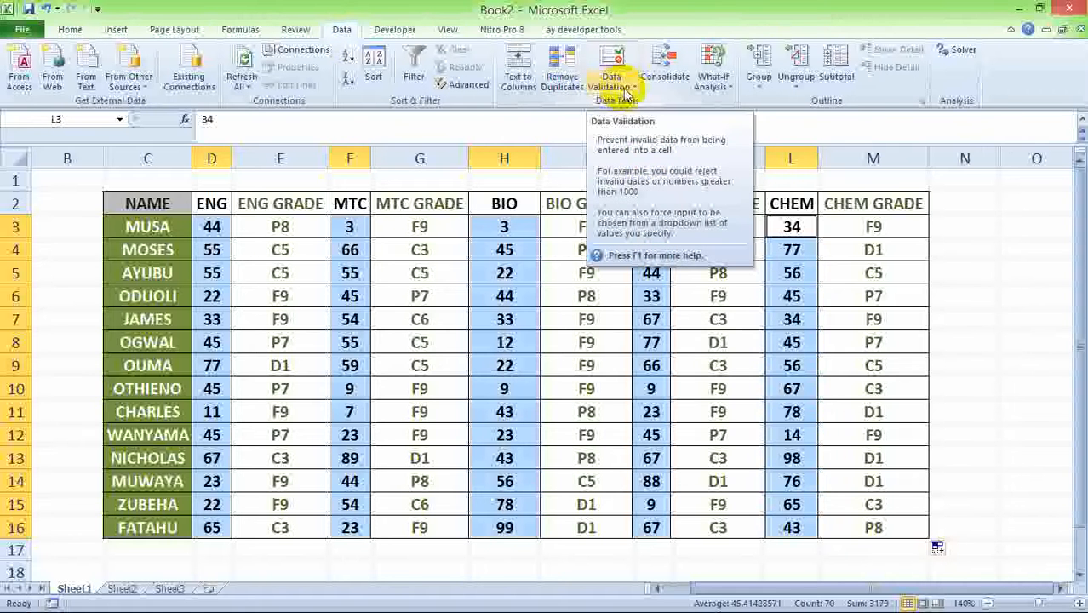
{"action": "left_click", "coordinate": [622, 87]}
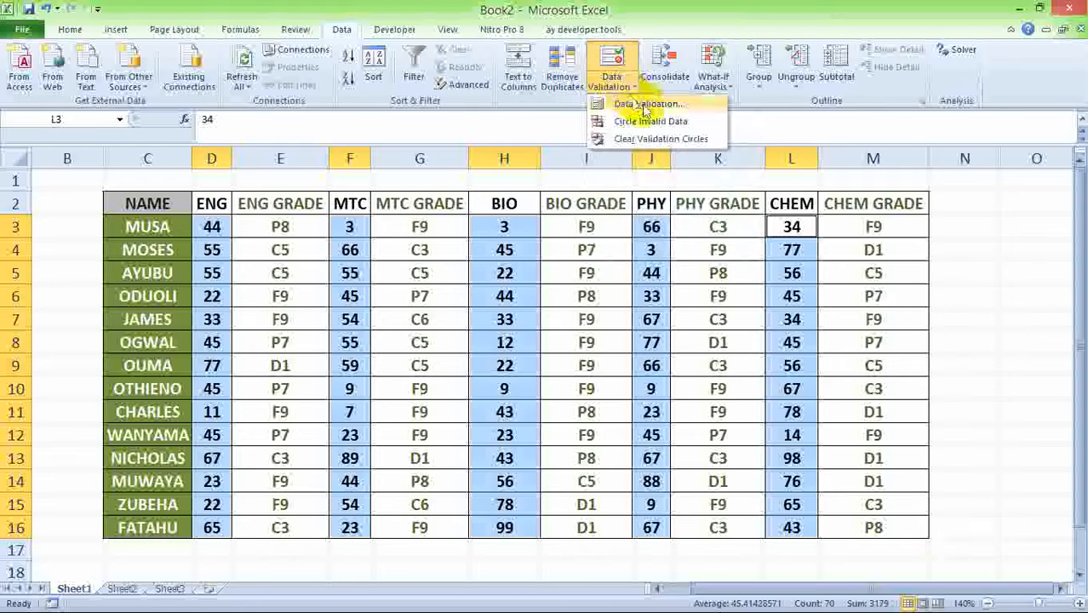
{"action": "left_click", "coordinate": [644, 106]}
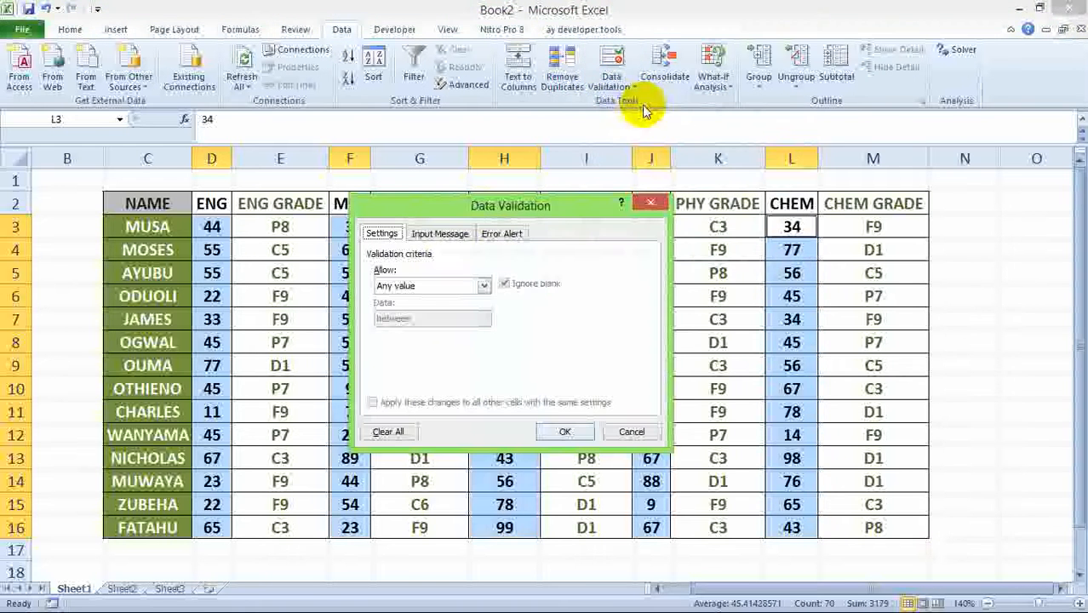
{"action": "left_click_drag", "start_coordinate": [490, 208], "coordinate": [493, 174]}
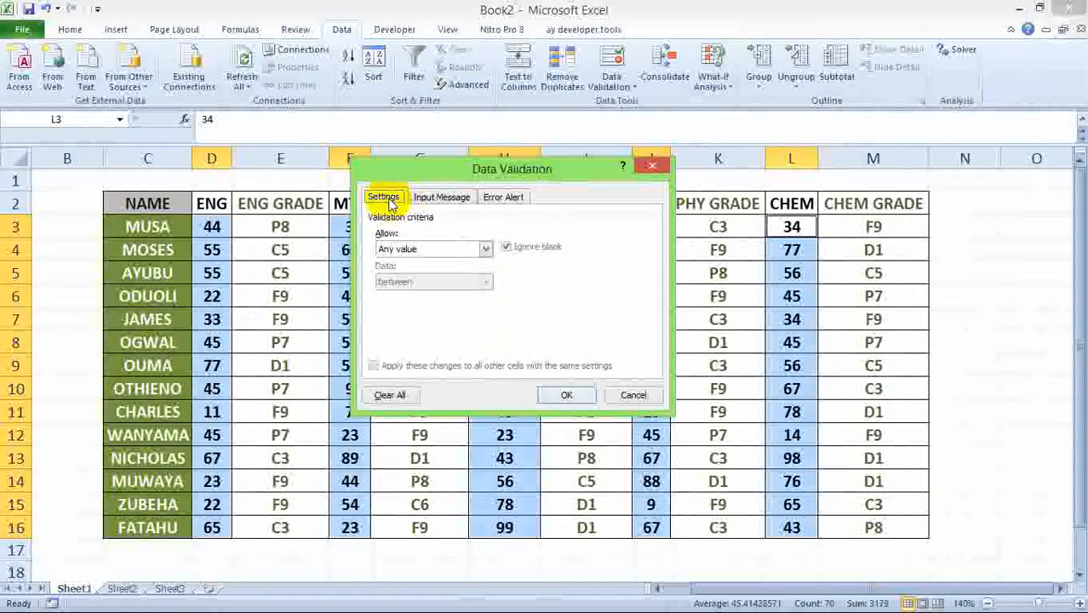
{"action": "left_click", "coordinate": [486, 250]}
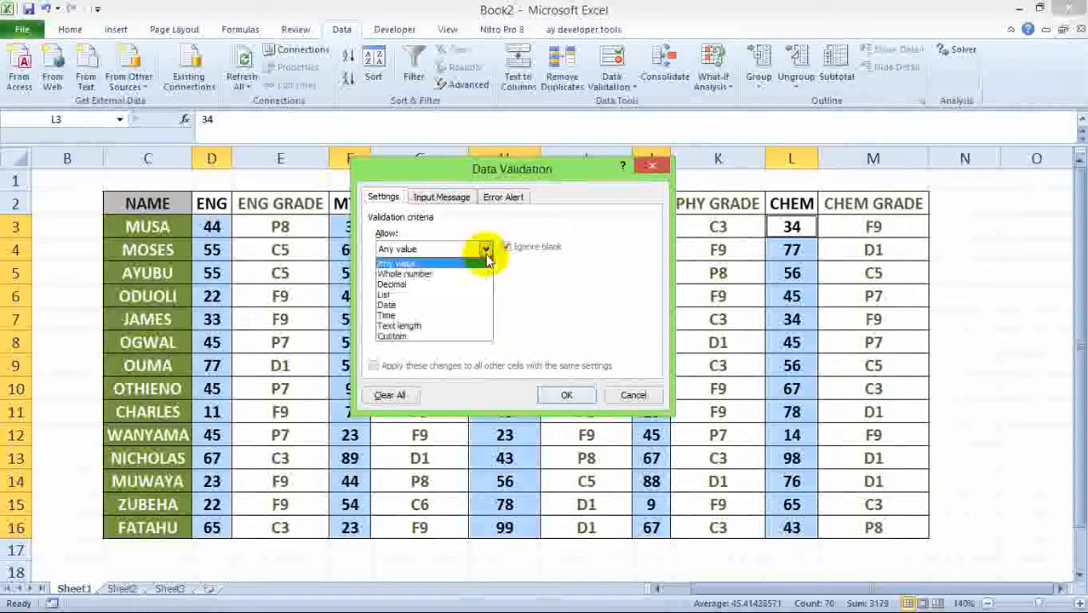
{"action": "left_click", "coordinate": [437, 284]}
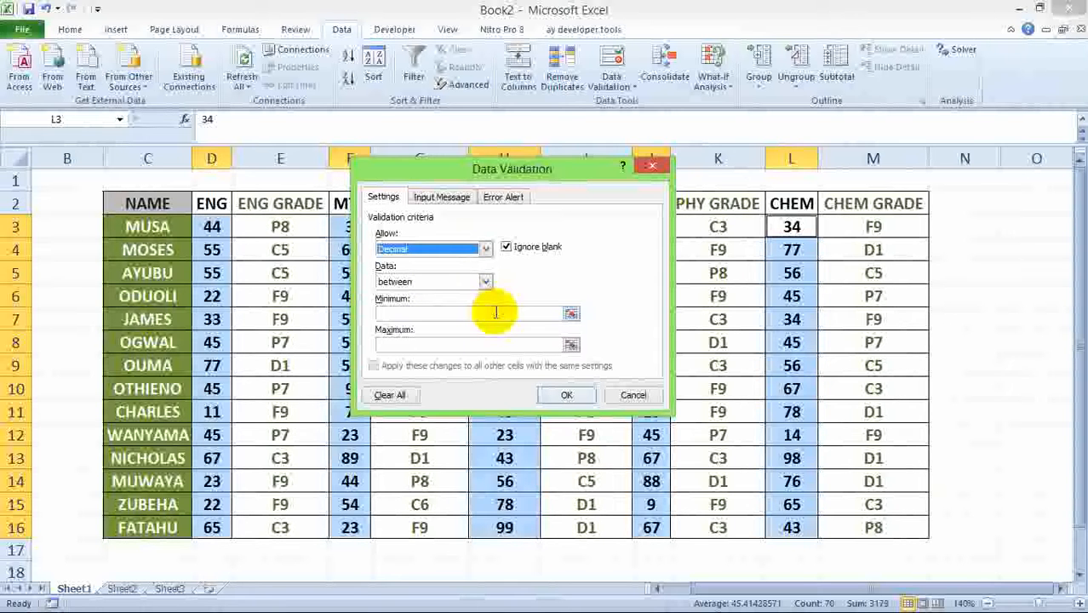
{"action": "left_click", "coordinate": [495, 313]}
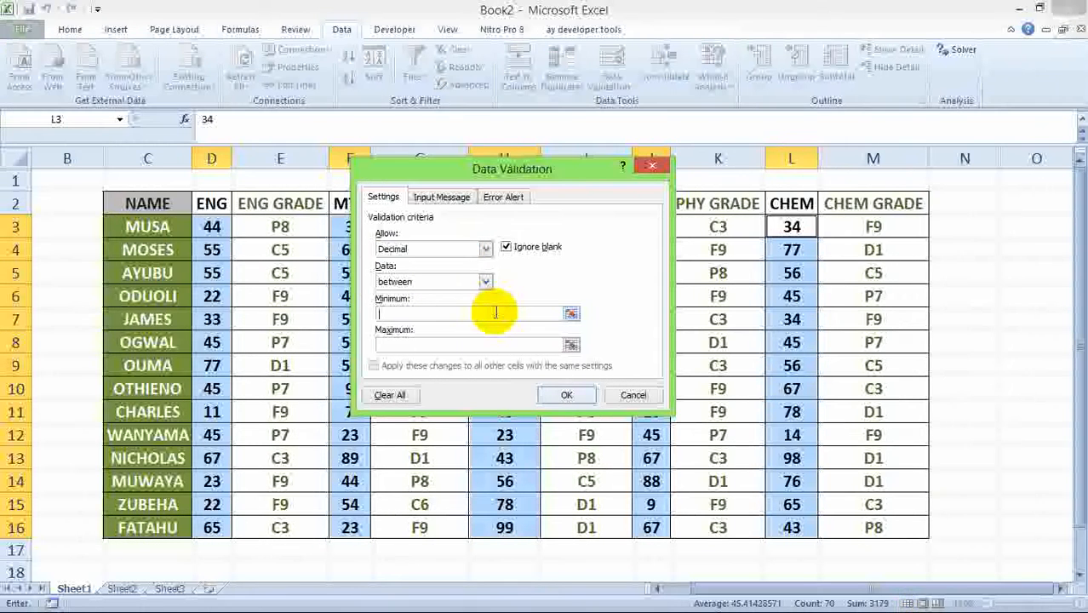
{"action": "type", "text": "0"}
{"action": "left_click", "coordinate": [461, 344]}
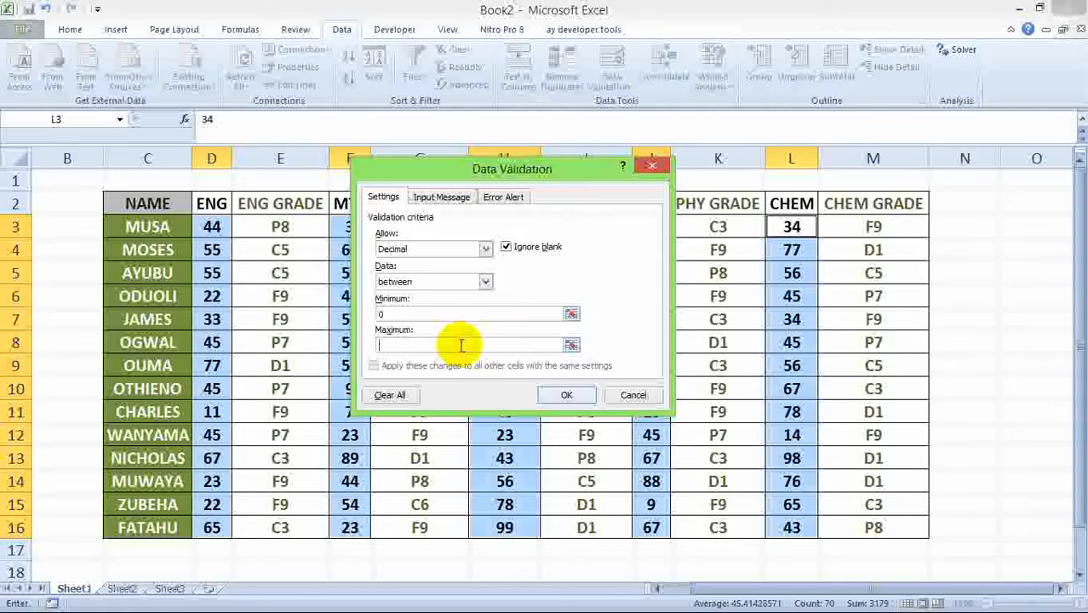
{"action": "type", "text": "100"}
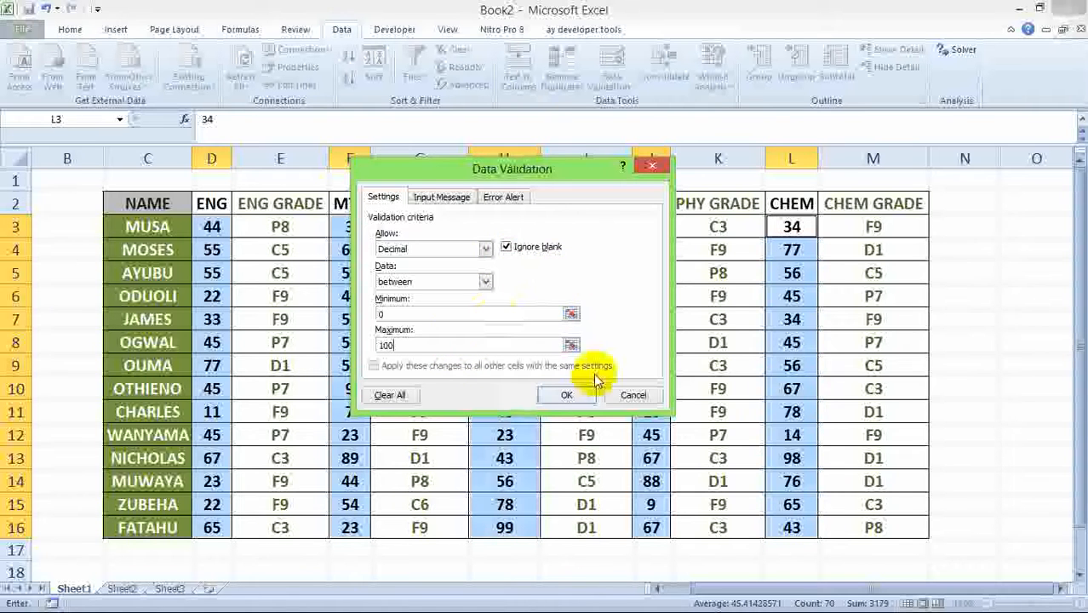
Title the validation input message "MARKS".
{"action": "left_click", "coordinate": [434, 198]}
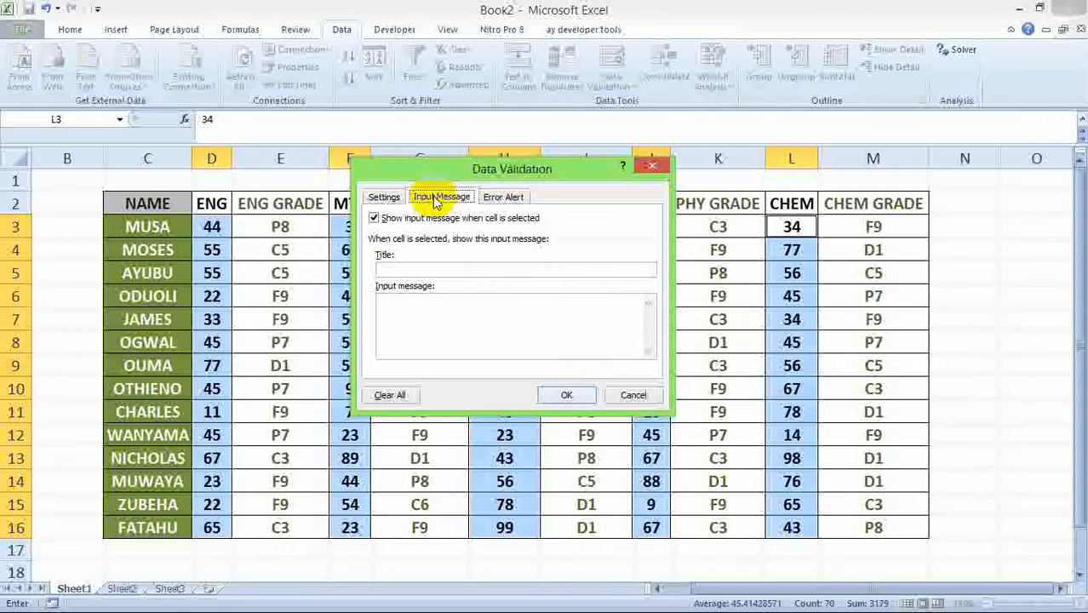
{"action": "left_click", "coordinate": [481, 271]}
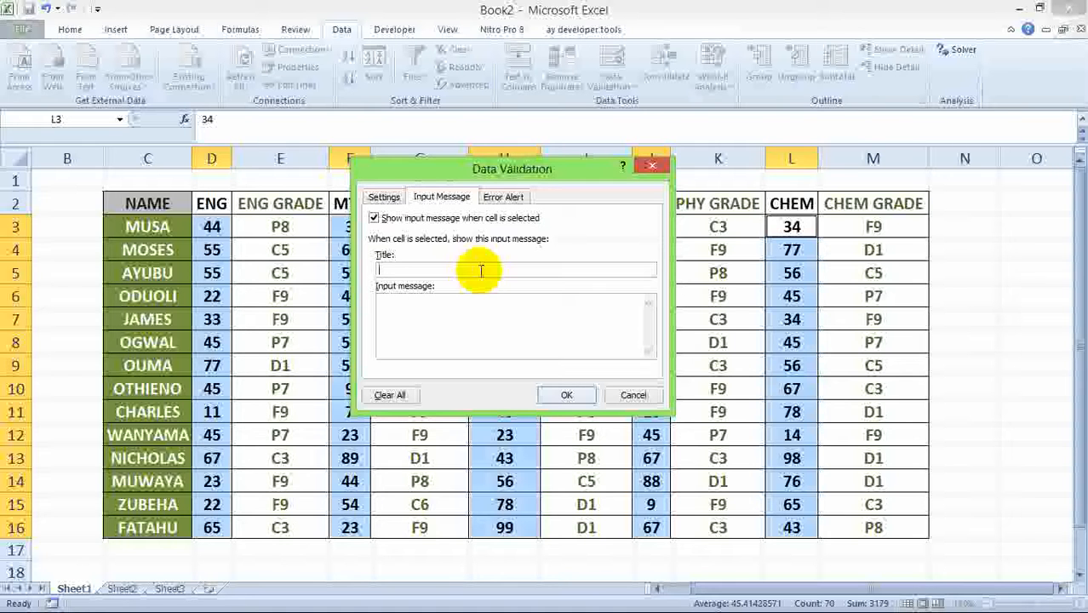
{"action": "left_click", "coordinate": [481, 271]}
{"action": "type", "text": "m"}
{"action": "type", "text": "MAR"}
{"action": "type", "text": "K"}
{"action": "type", "text": "S"}
Write the validation input message as "Input values between 0 and 100 only".
{"action": "left_click", "coordinate": [482, 305]}
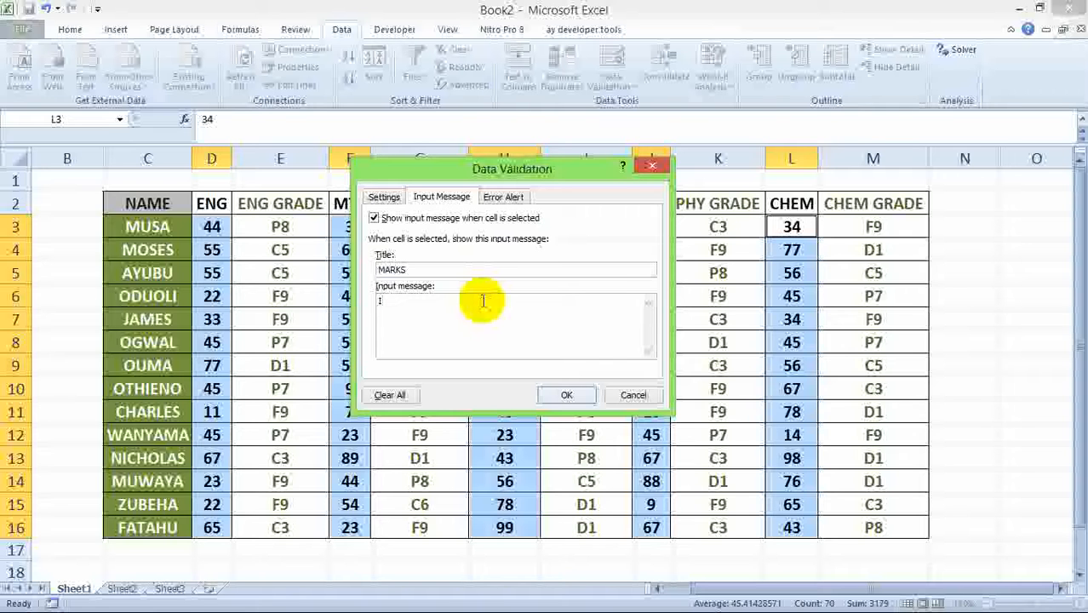
{"action": "type", "text": "Input marks between 0 and"}
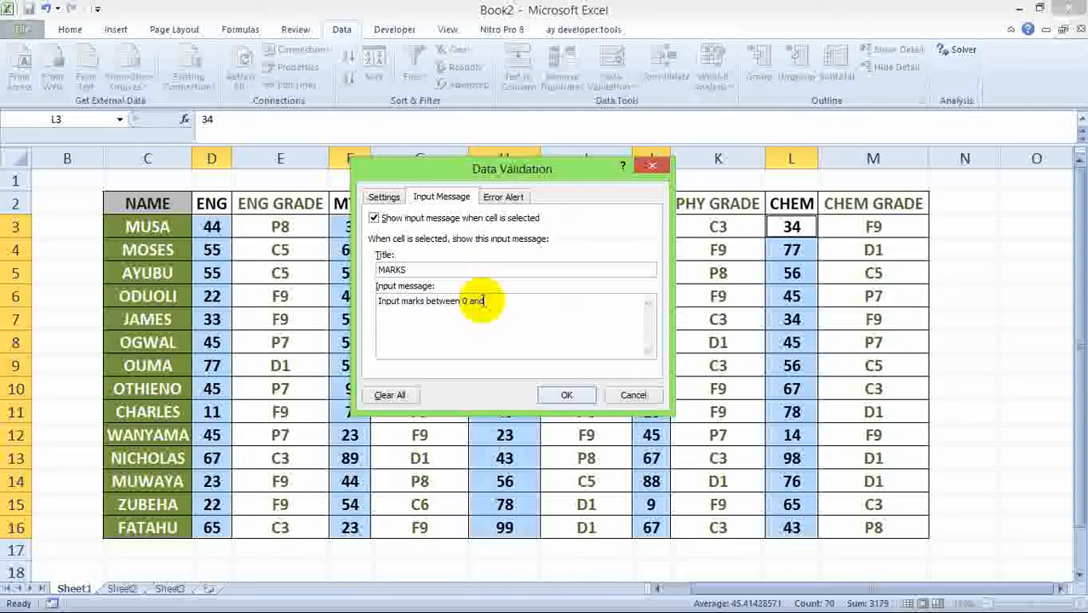
{"action": "type", "text": " 100"}
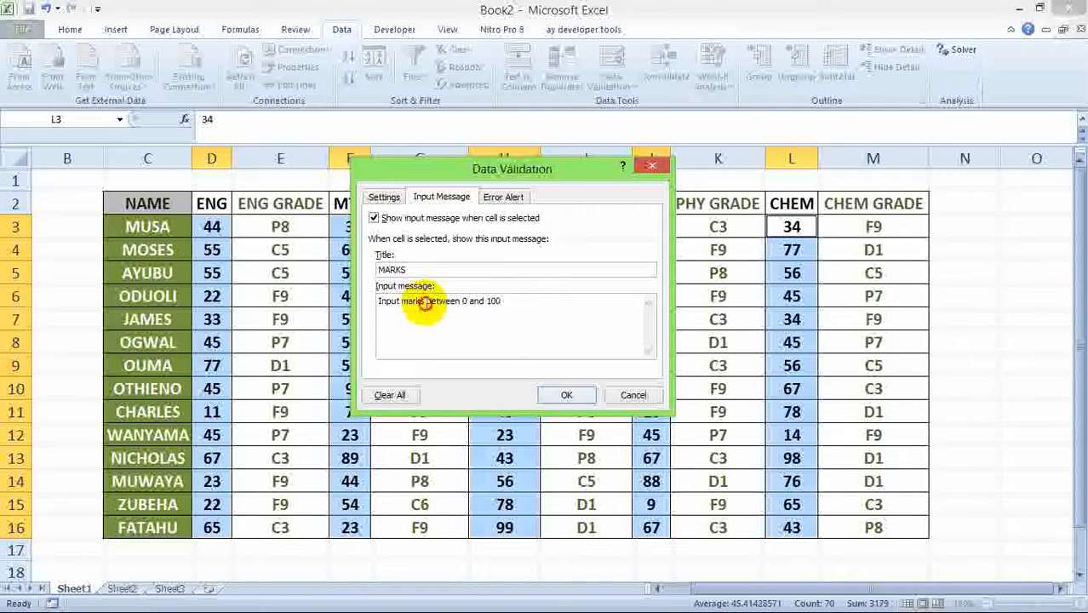
{"action": "double_click", "coordinate": [403, 304]}
{"action": "key", "text": "BackSpace"}
{"action": "type", "text": "val"}
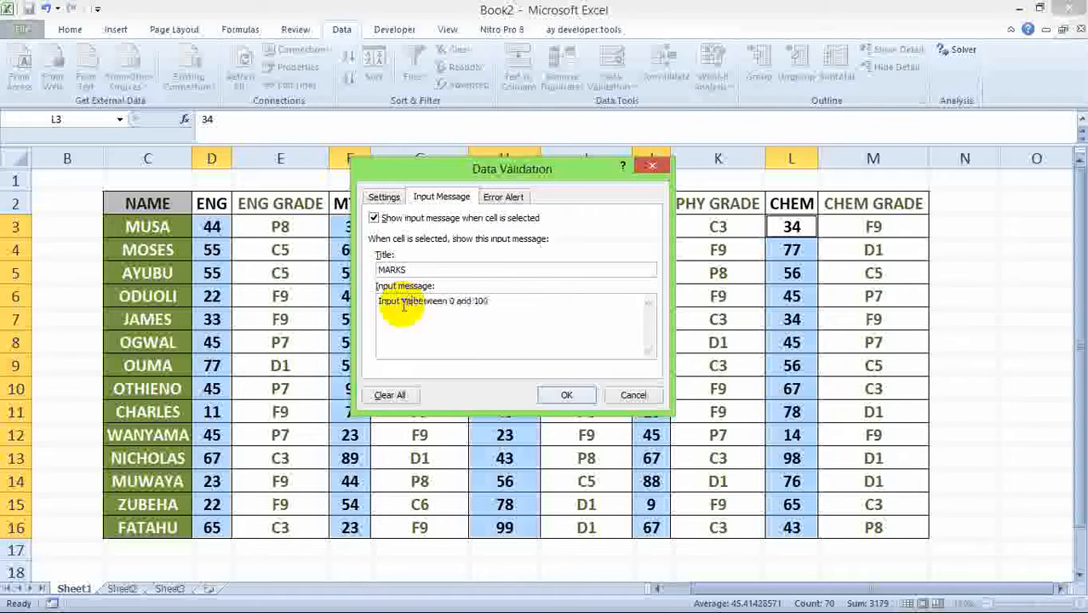
{"action": "type", "text": "ues"}
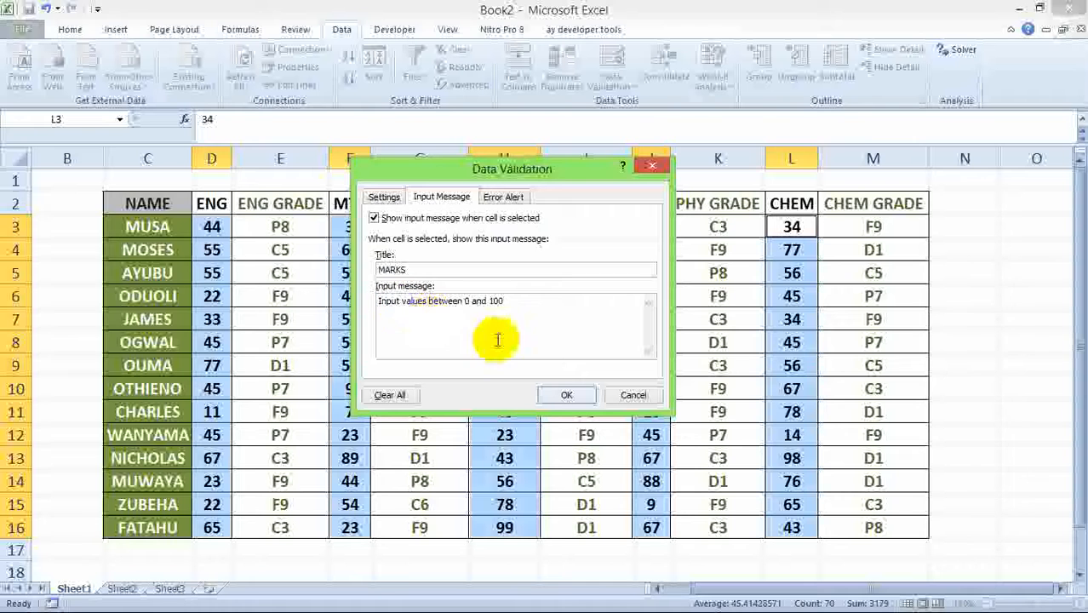
{"action": "left_click", "coordinate": [501, 340]}
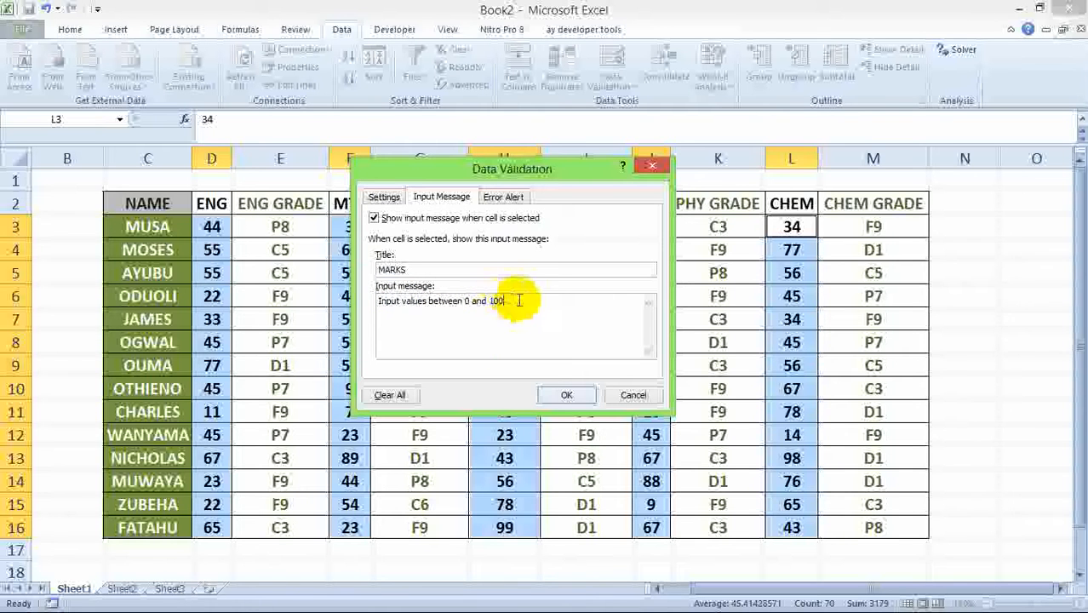
{"action": "type", "text": "only"}
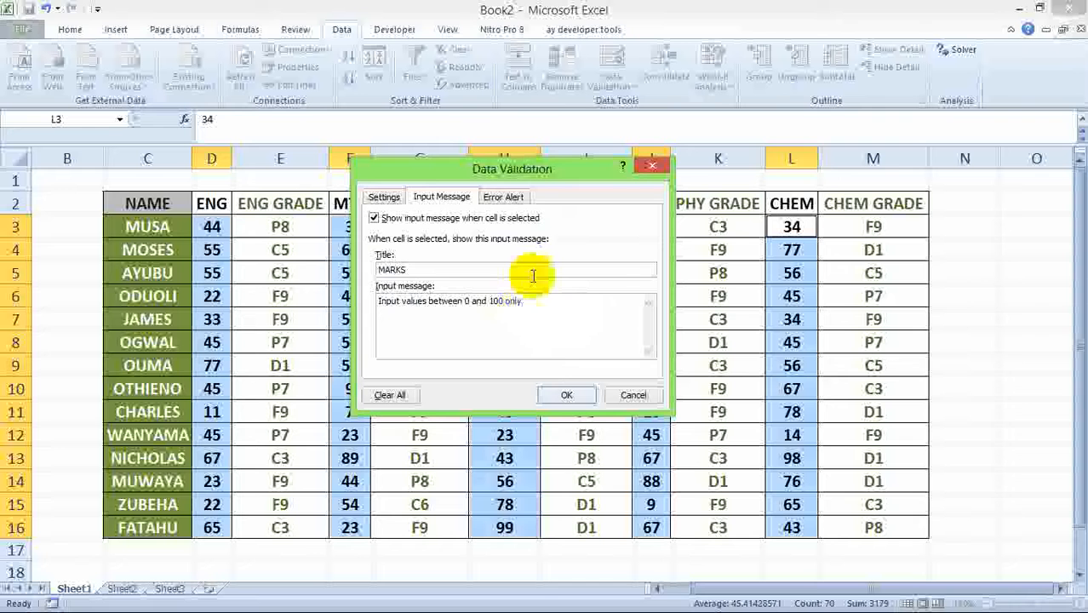
Title the validation error alert "Invalid Mark".
{"action": "left_click", "coordinate": [514, 197]}
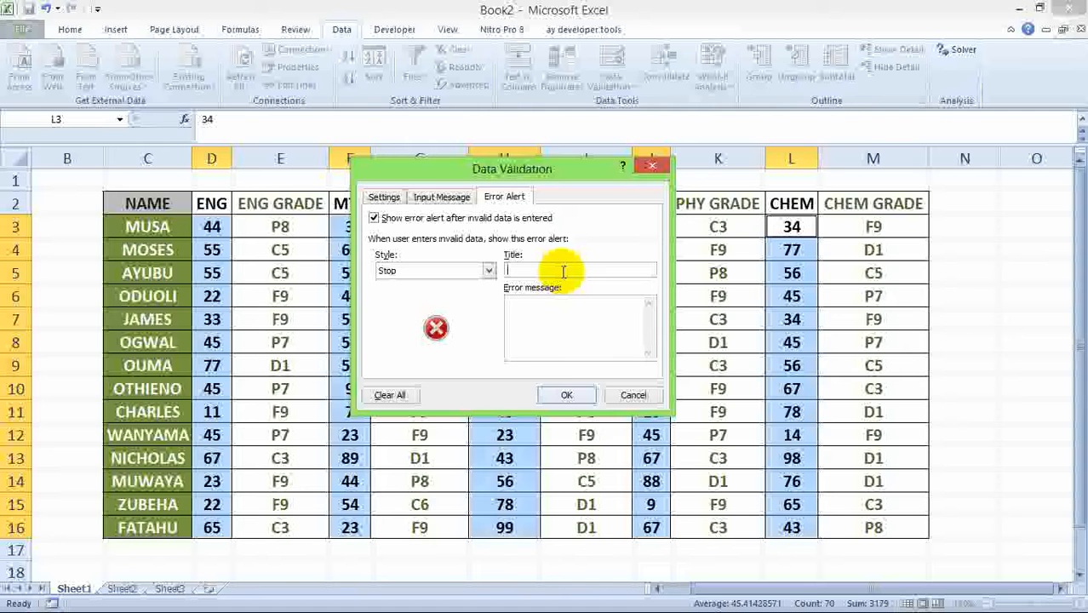
{"action": "type", "text": "I"}
{"action": "type", "text": "n"}
{"action": "type", "text": "valid "}
{"action": "type", "text": "M"}
{"action": "type", "text": "r"}
{"action": "type", "text": "rk"}
Write the error message "Enter correct marks from 0 to 100" and apply the validation to the selected marks.
{"action": "left_click", "coordinate": [570, 304]}
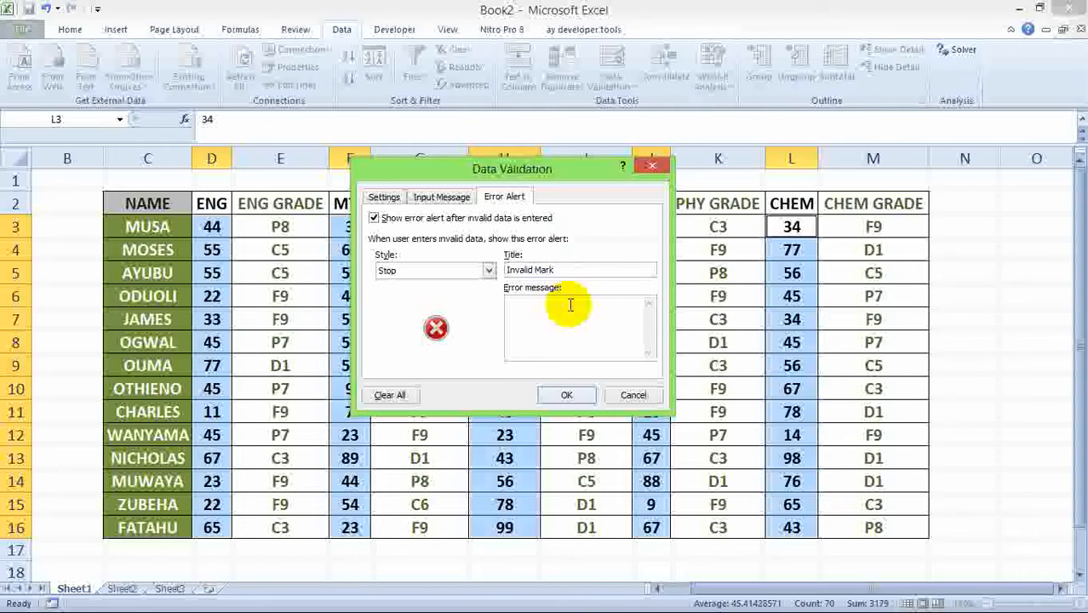
{"action": "type", "text": "Enter correct marks from 0"}
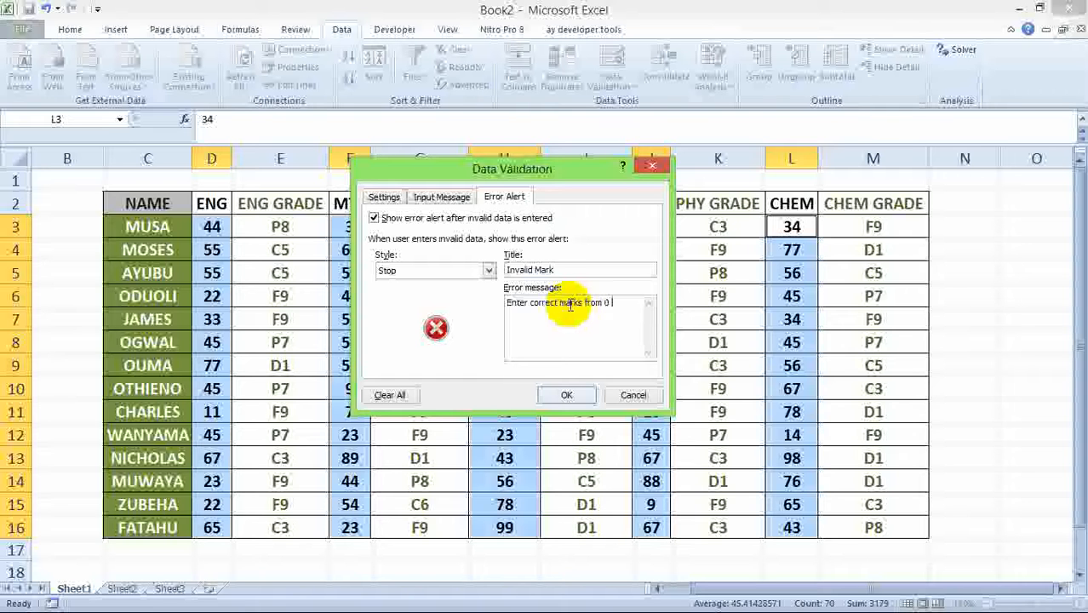
{"action": "type", "text": " to 100"}
{"action": "left_click", "coordinate": [575, 397]}
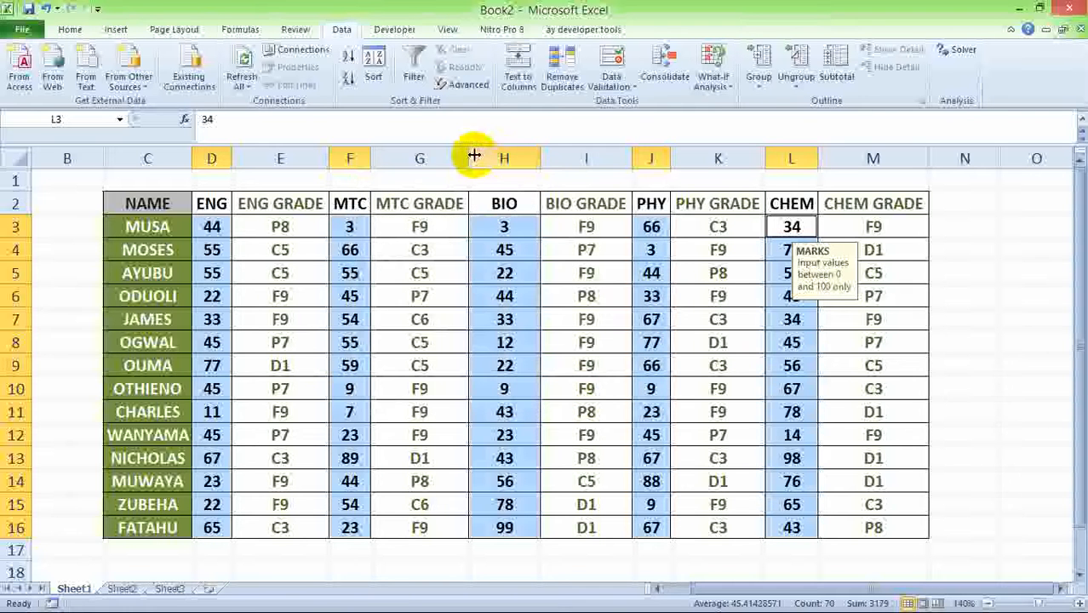
Reopen data validation for the selected marks without extending the existing settings, and choose the Stop error alert style.
{"action": "left_click", "coordinate": [613, 89]}
{"action": "left_click", "coordinate": [626, 105]}
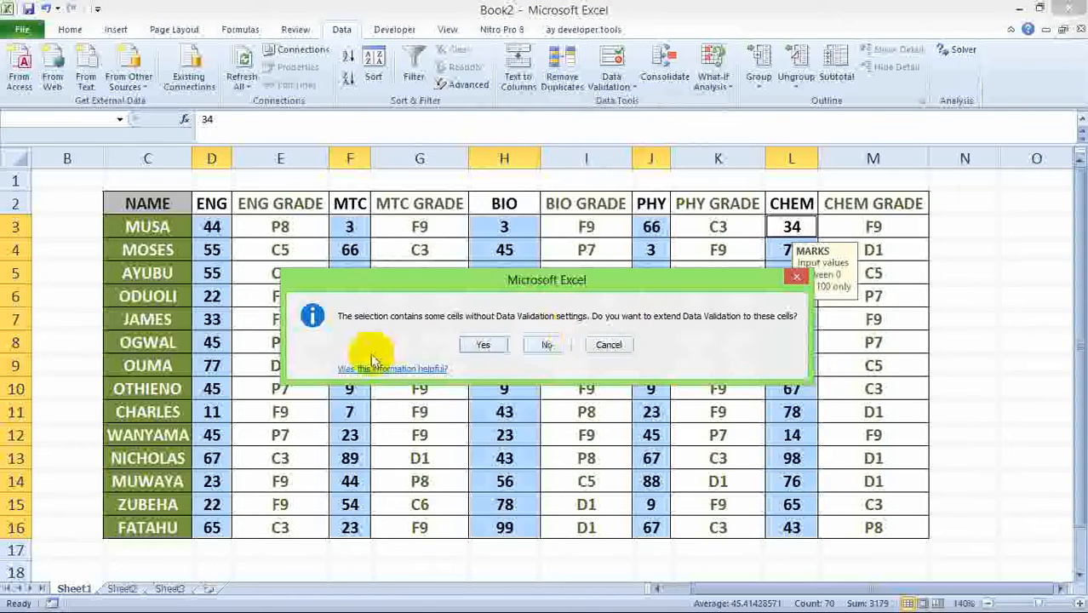
{"action": "left_click", "coordinate": [532, 344]}
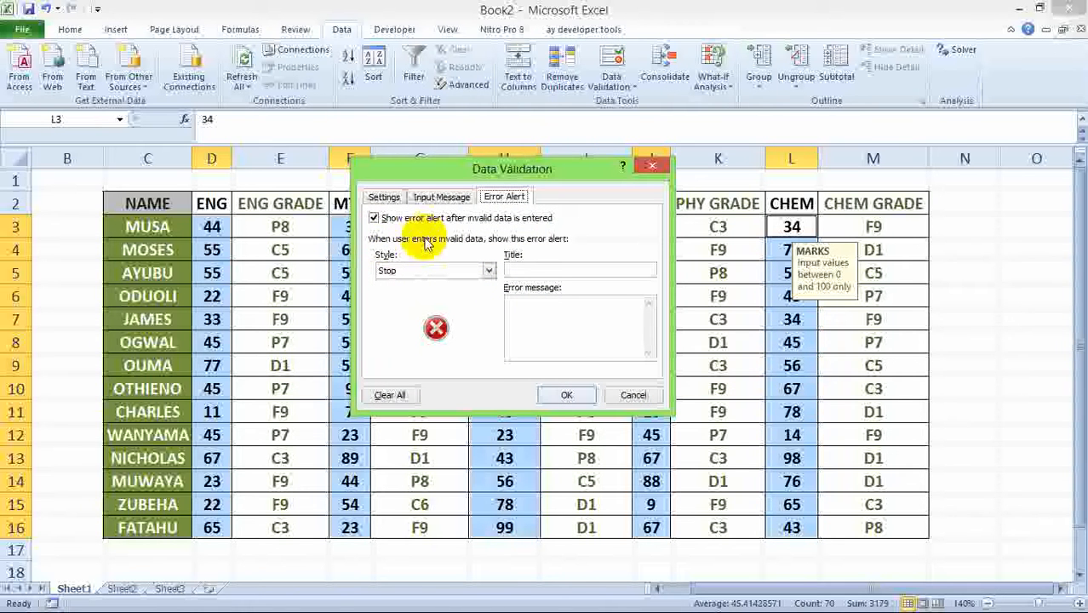
{"action": "left_click", "coordinate": [487, 271]}
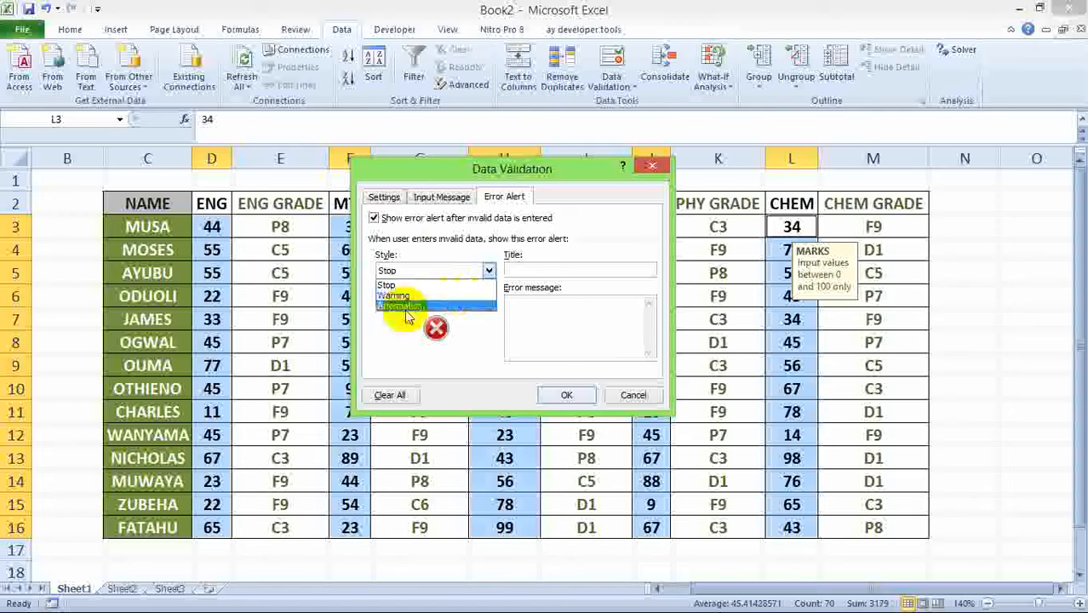
{"action": "left_click", "coordinate": [431, 287]}
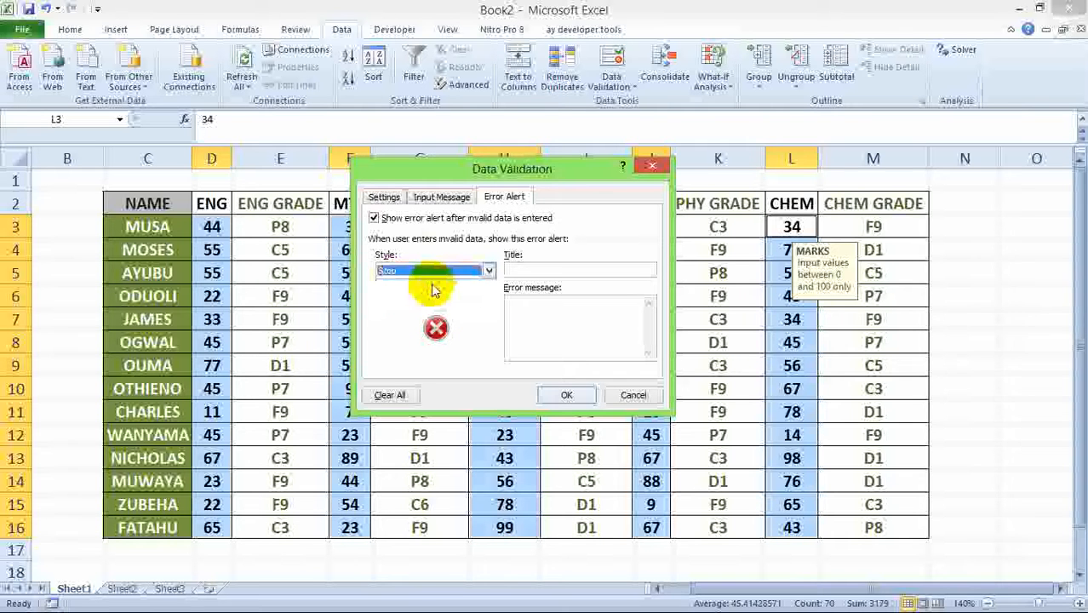
Restrict the selected marks to decimal values between a minimum of 0 and a maximum of 100.
{"action": "left_click", "coordinate": [442, 197]}
{"action": "left_click", "coordinate": [385, 197]}
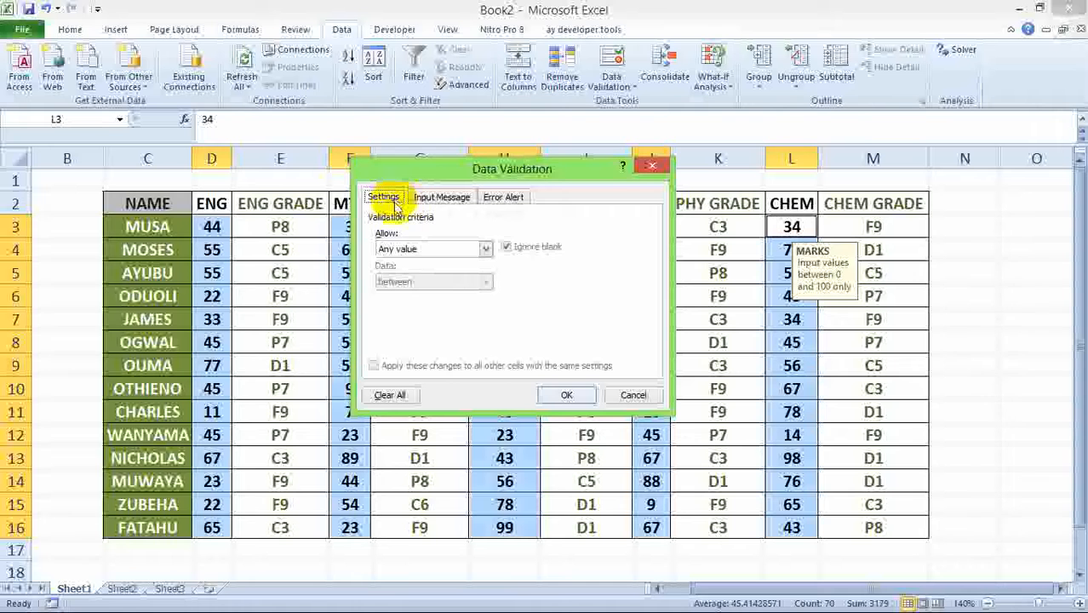
{"action": "left_click", "coordinate": [484, 248]}
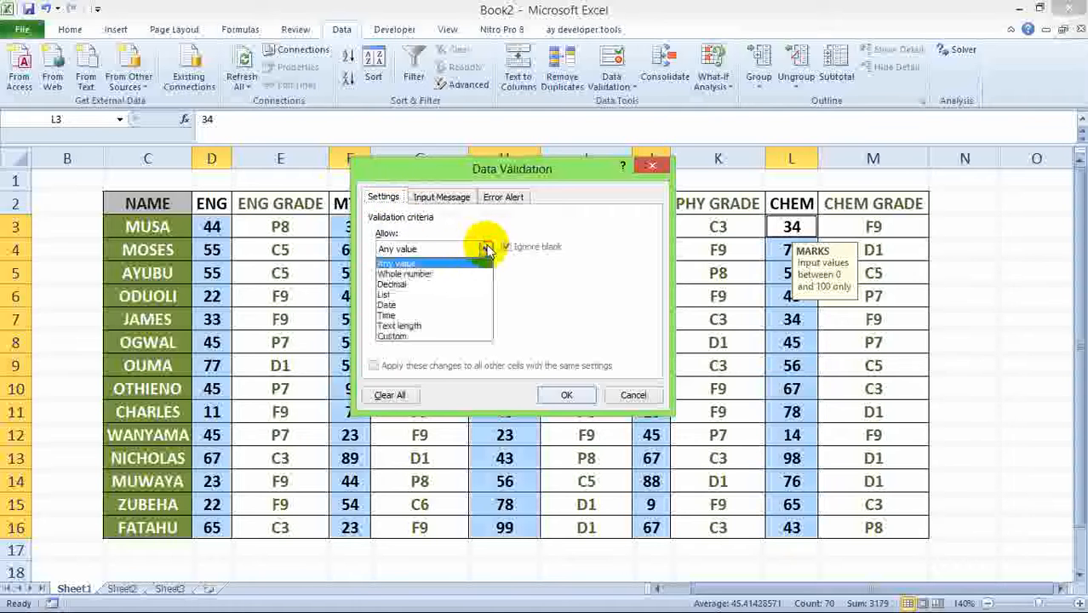
{"action": "left_click", "coordinate": [431, 283]}
{"action": "left_click", "coordinate": [429, 313]}
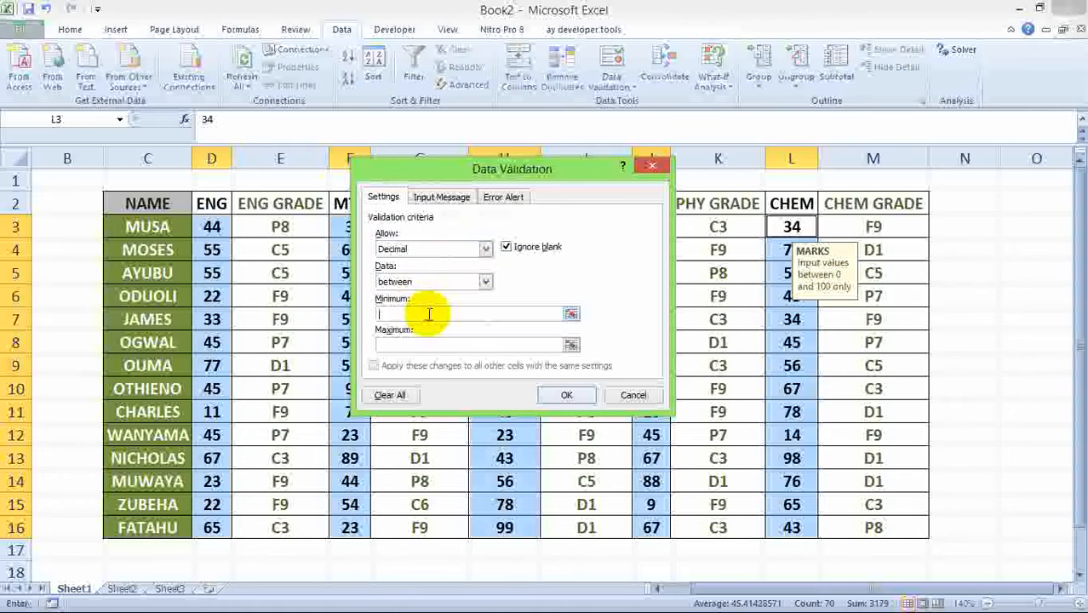
{"action": "type", "text": "0"}
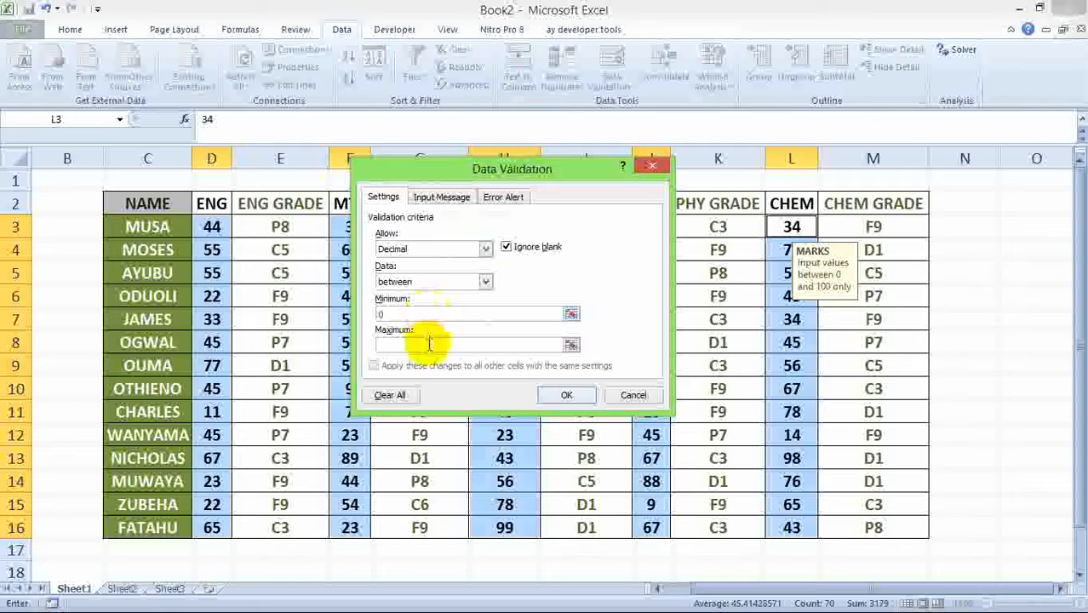
{"action": "left_click", "coordinate": [430, 344]}
{"action": "type", "text": "100"}
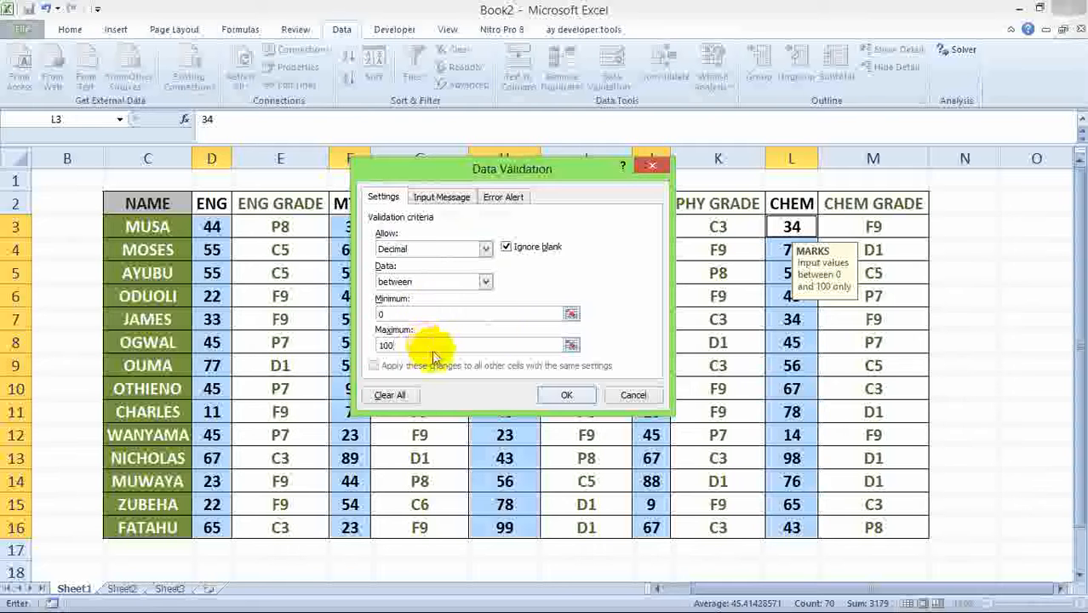
Add a validation input message titled "MARKS" that reads "Enter values between 0 and 100".
{"action": "left_click", "coordinate": [441, 197]}
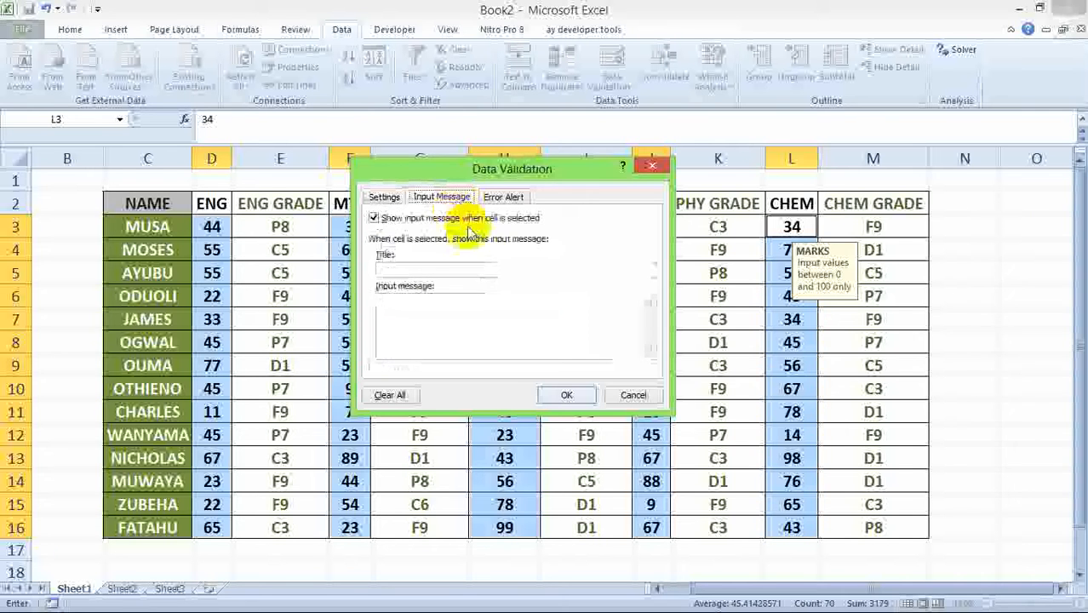
{"action": "left_click", "coordinate": [487, 270]}
{"action": "type", "text": "M"}
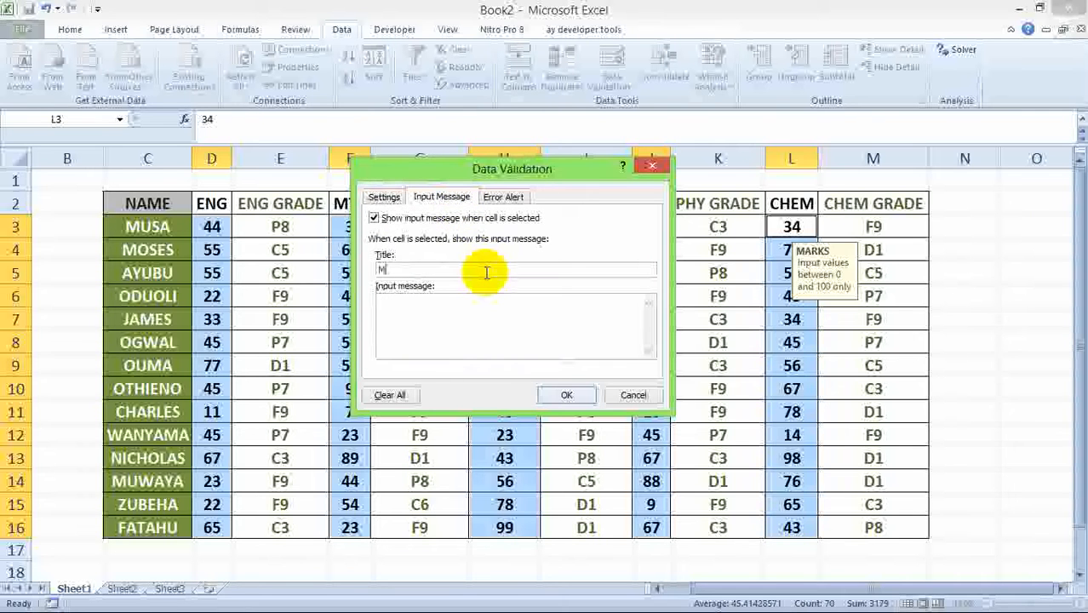
{"action": "type", "text": "ARKS"}
{"action": "left_click", "coordinate": [487, 318]}
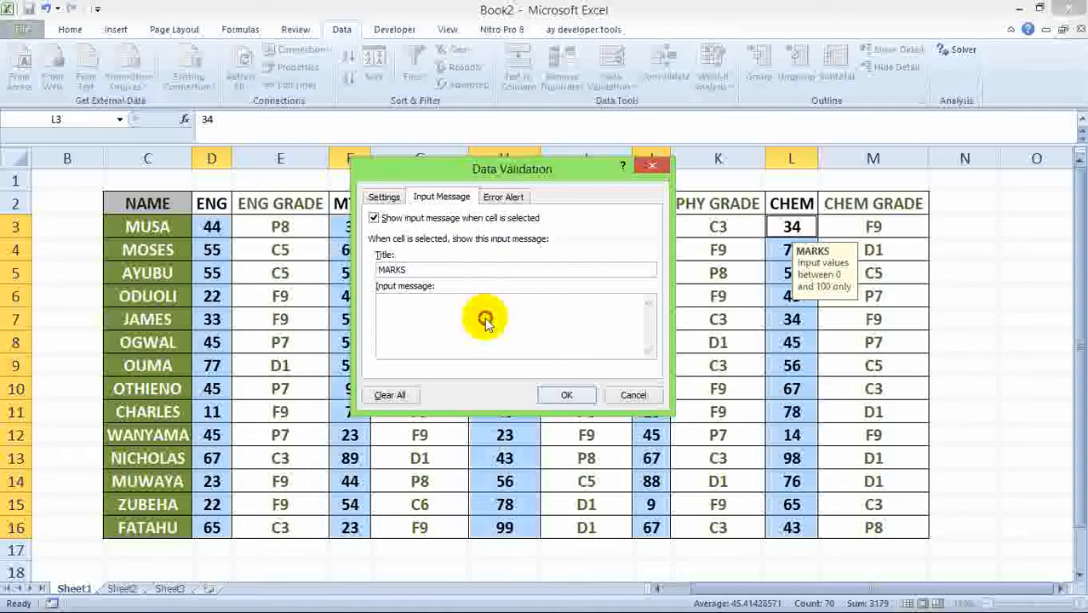
{"action": "type", "text": "Enter value"}
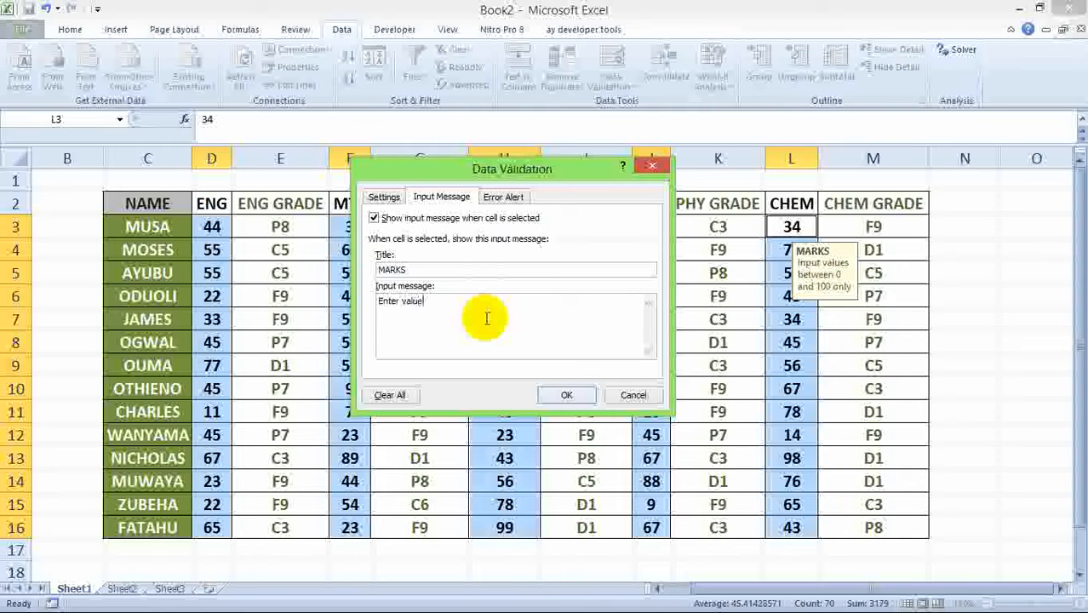
{"action": "type", "text": "s between 0 and 100"}
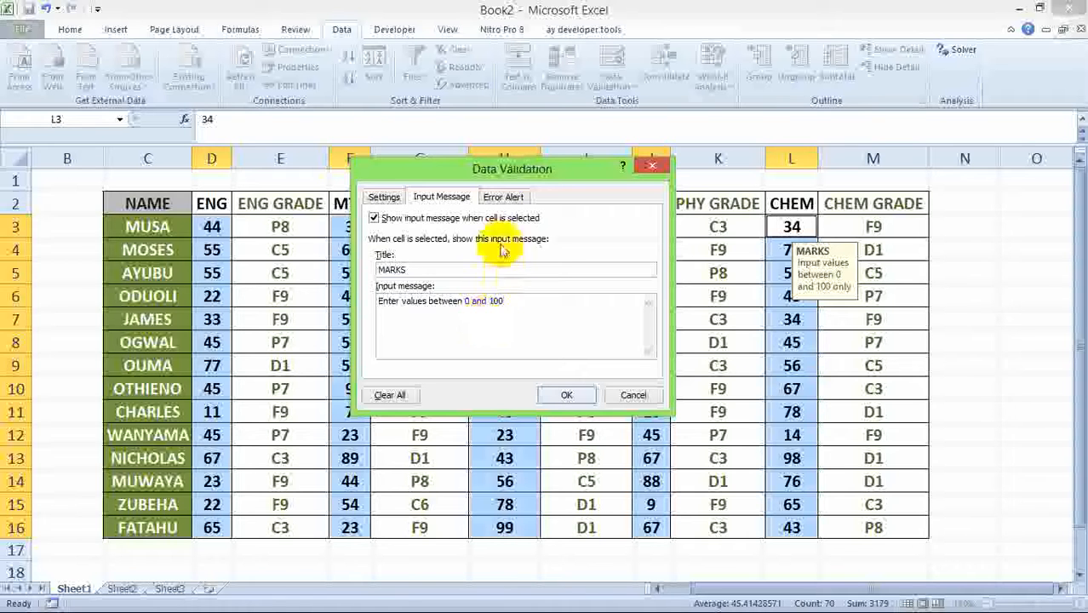
Keep the Stop style for the error alert and title it "Invalid Marks".
{"action": "left_click", "coordinate": [504, 196]}
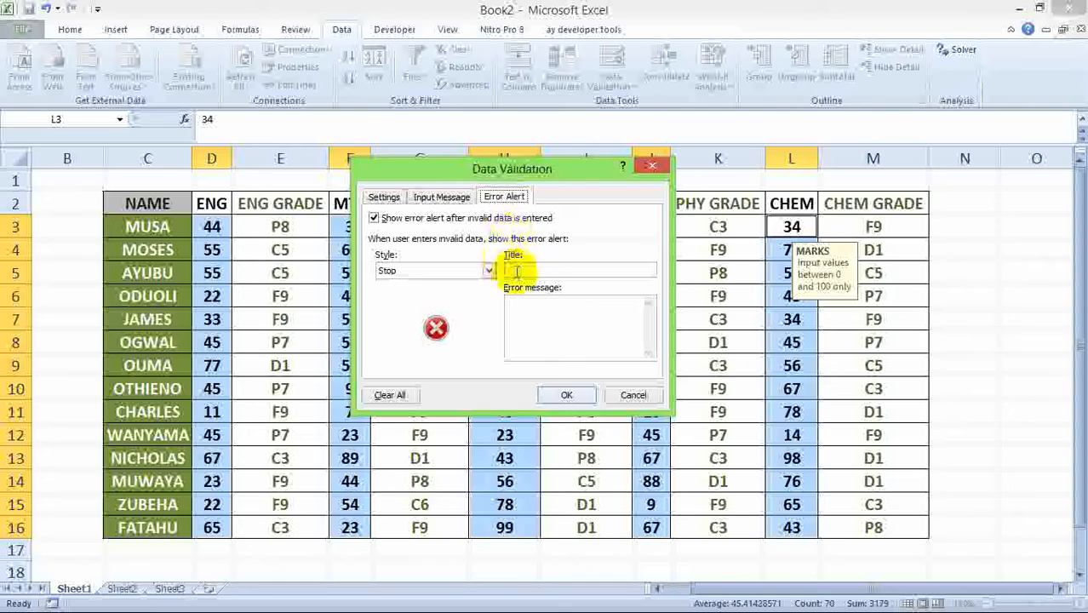
{"action": "left_click", "coordinate": [549, 271]}
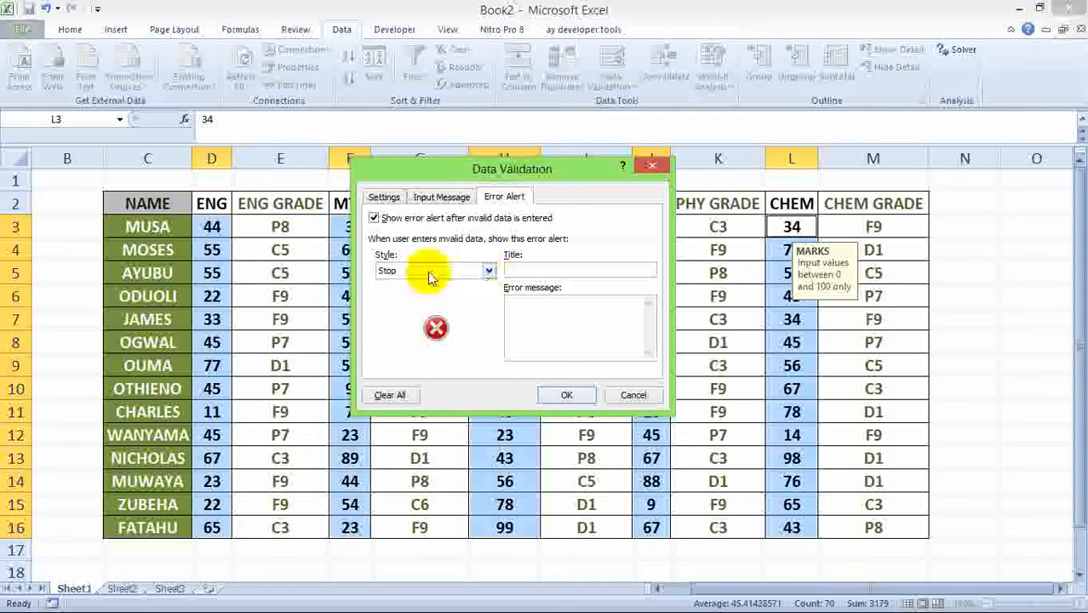
{"action": "left_click", "coordinate": [490, 271]}
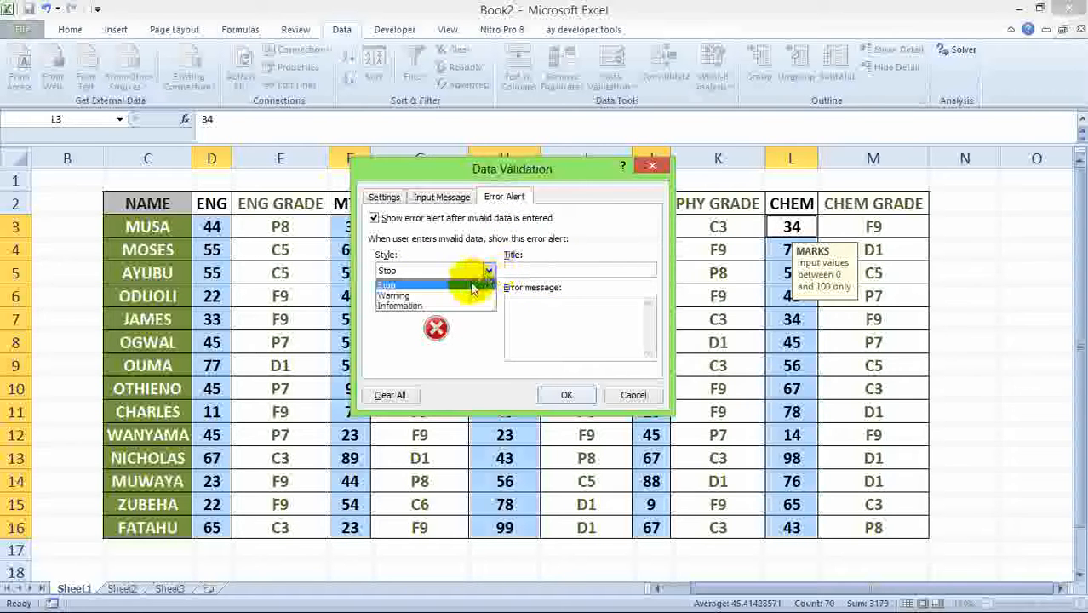
{"action": "left_click", "coordinate": [477, 282]}
{"action": "left_click", "coordinate": [547, 270]}
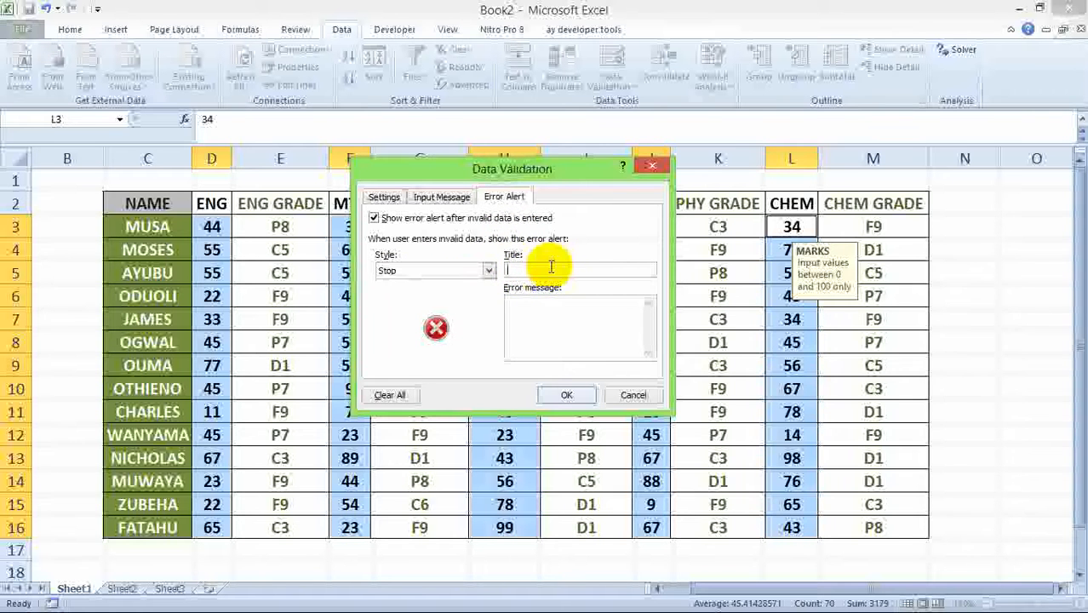
{"action": "type", "text": "Invalid Marks"}
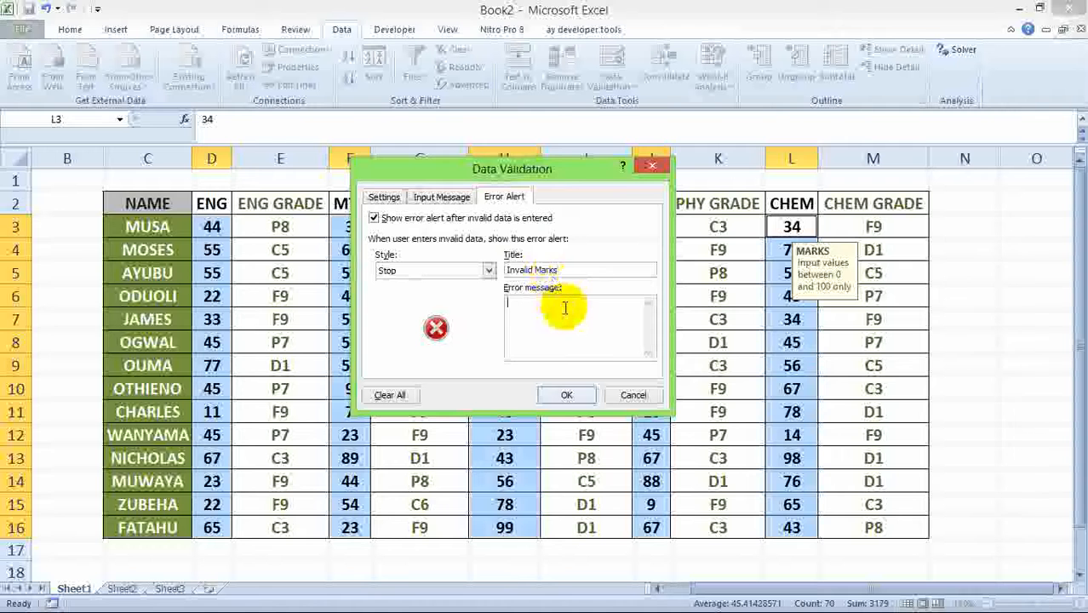
Write the error message "Enter marks between 0 and 100 only" and apply the validation to the selected marks.
{"action": "type", "text": "m"}
{"action": "type", "text": "ter marks"}
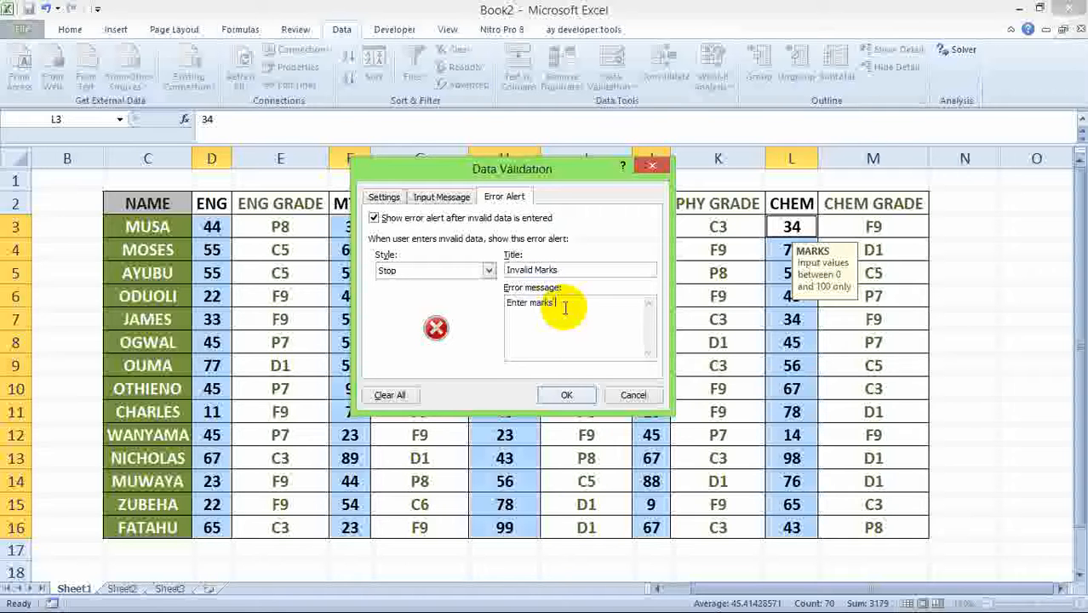
{"action": "type", "text": " between 0 and 100 only"}
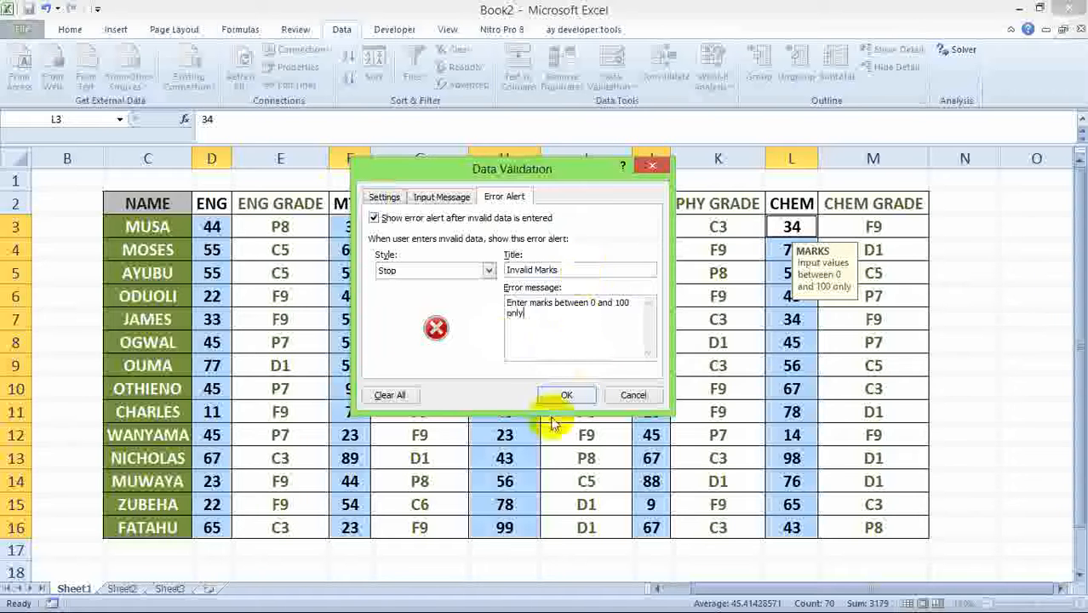
{"action": "left_click", "coordinate": [564, 394]}
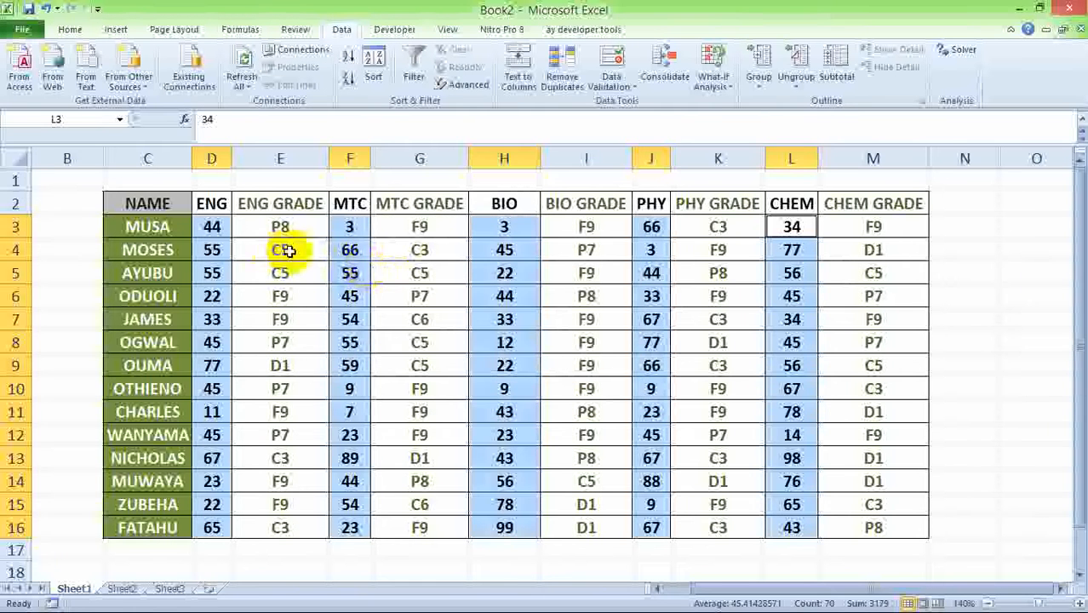
Test the validation by trying to enter 101 as the ENG mark in D3, retry once, and cancel the entry.
{"action": "left_click", "coordinate": [349, 250]}
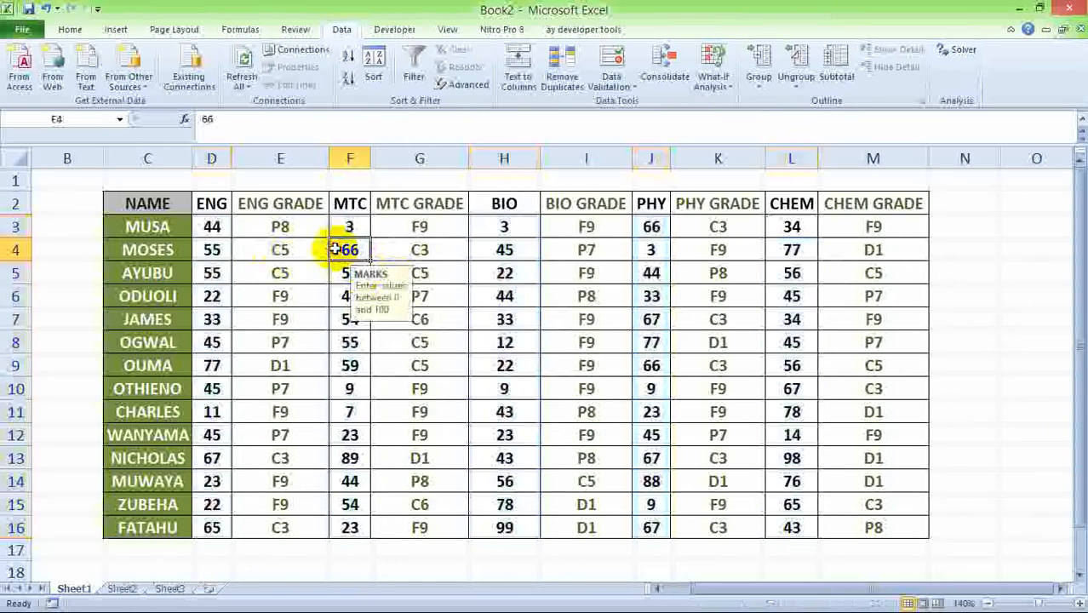
{"action": "left_click", "coordinate": [214, 228]}
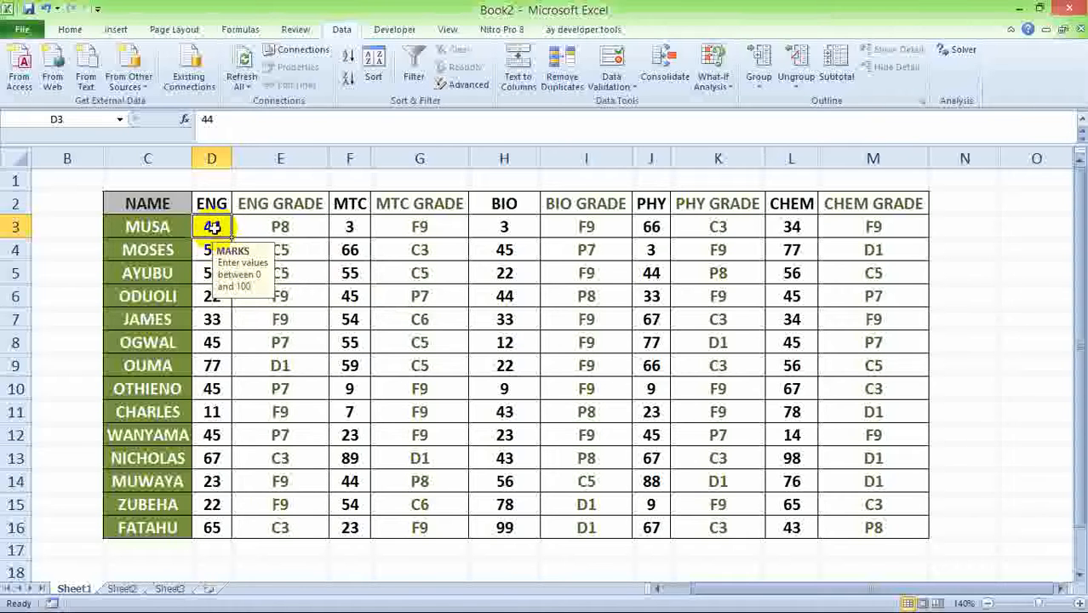
{"action": "type", "text": "10"}
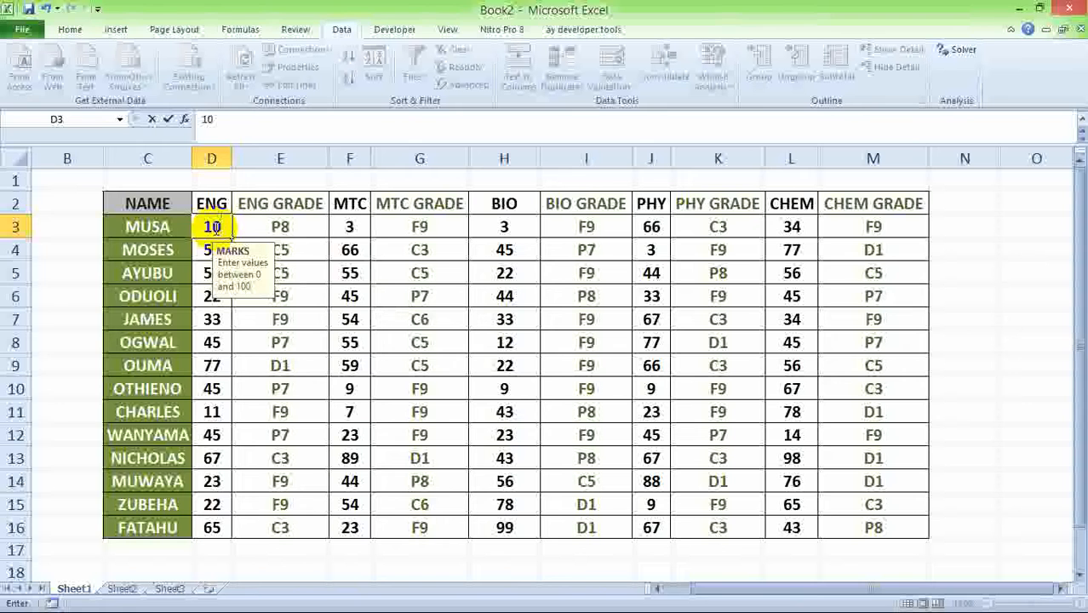
{"action": "type", "text": "1"}
{"action": "left_click", "coordinate": [260, 241]}
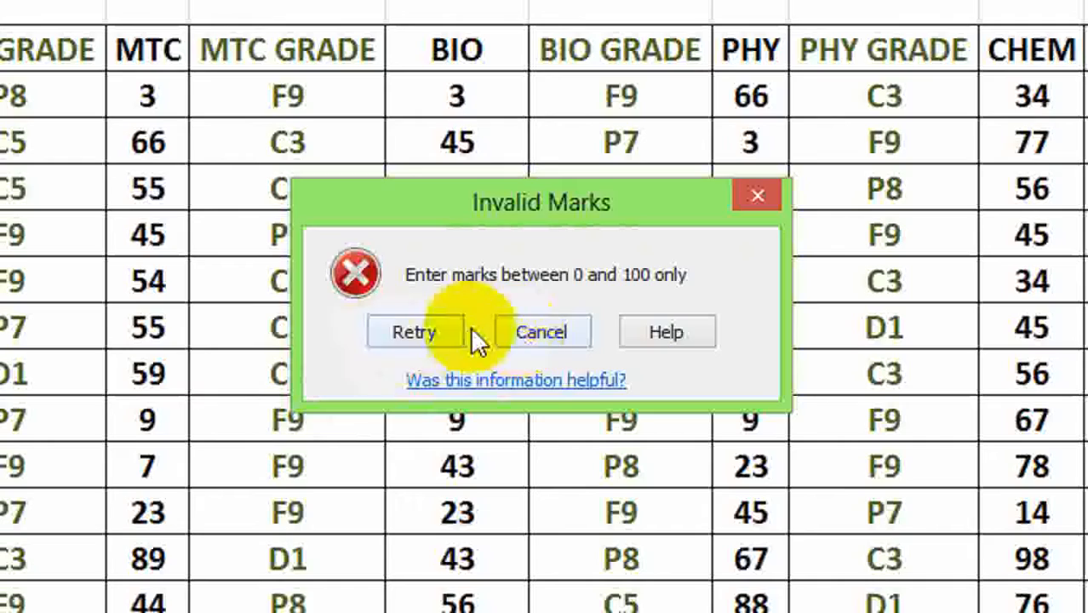
{"action": "left_click", "coordinate": [425, 332]}
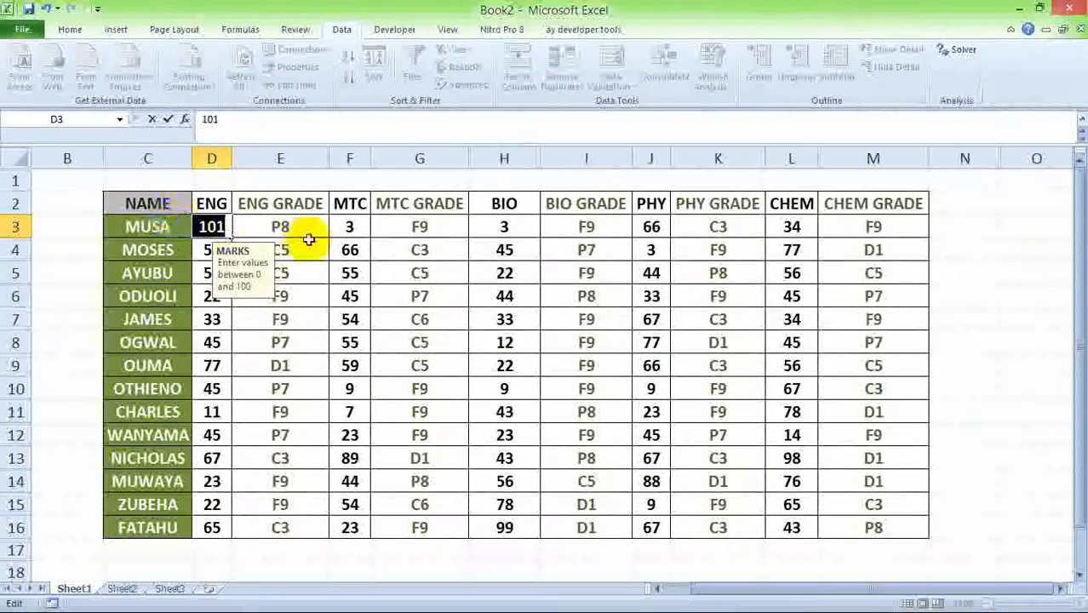
{"action": "left_click", "coordinate": [308, 240]}
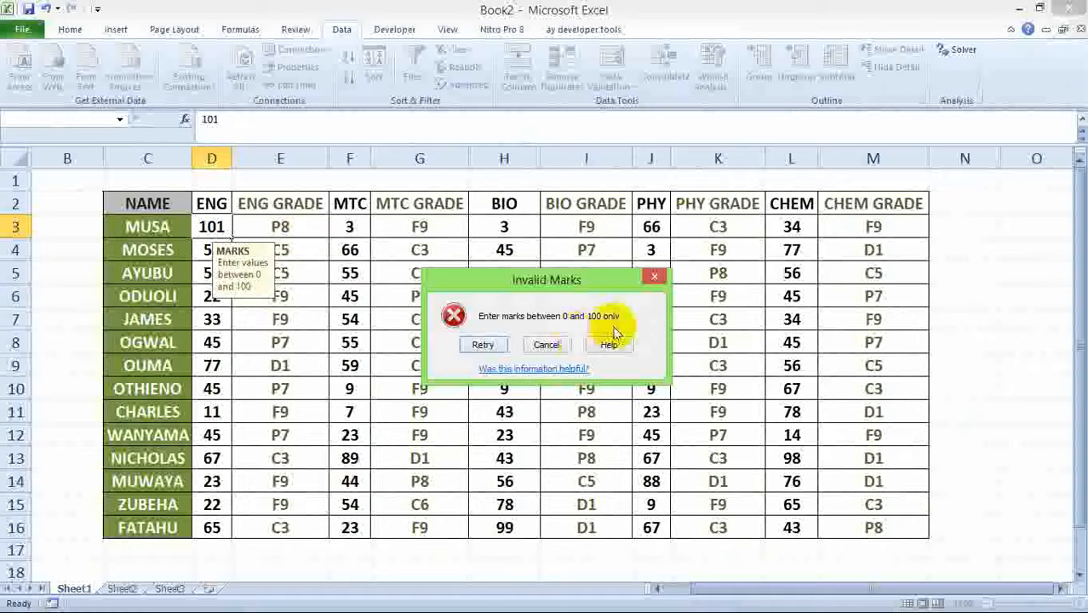
{"action": "left_click", "coordinate": [561, 346]}
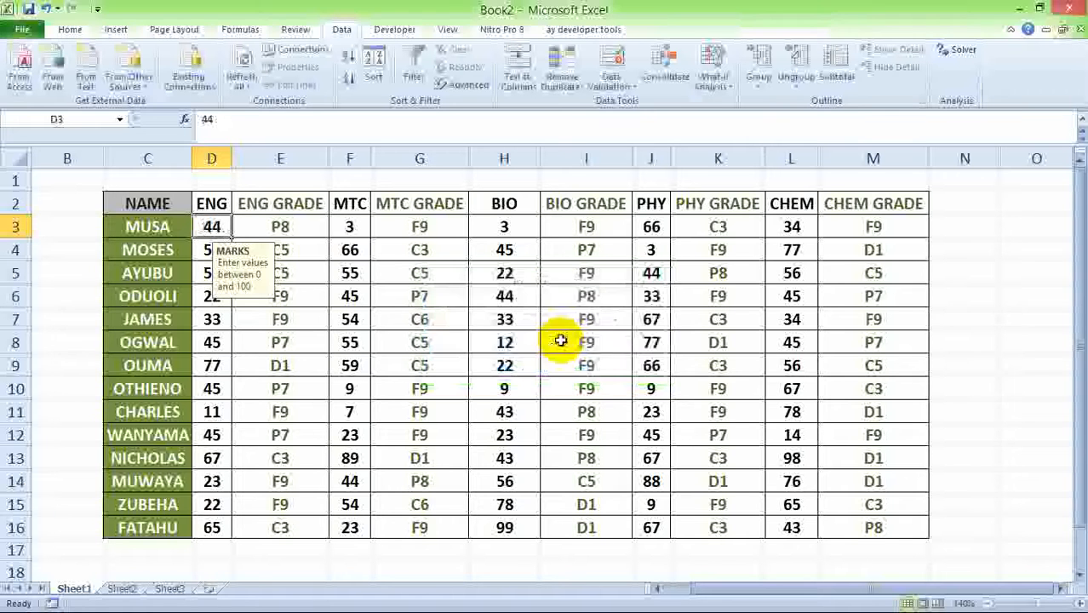
Set the ENG mark in D3 to 100.
{"action": "left_click", "coordinate": [216, 226]}
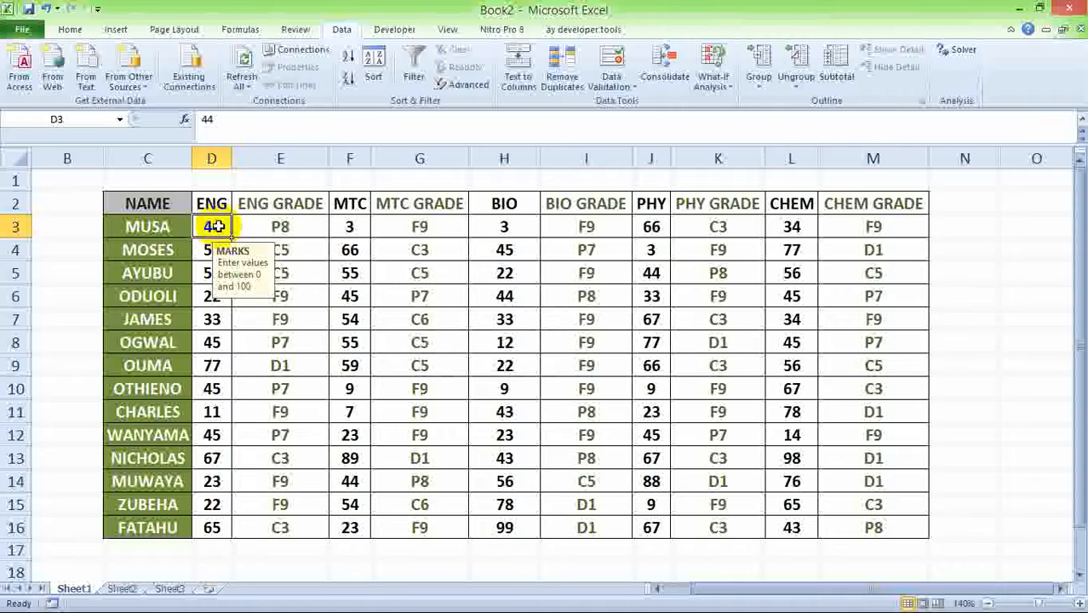
{"action": "type", "text": "100"}
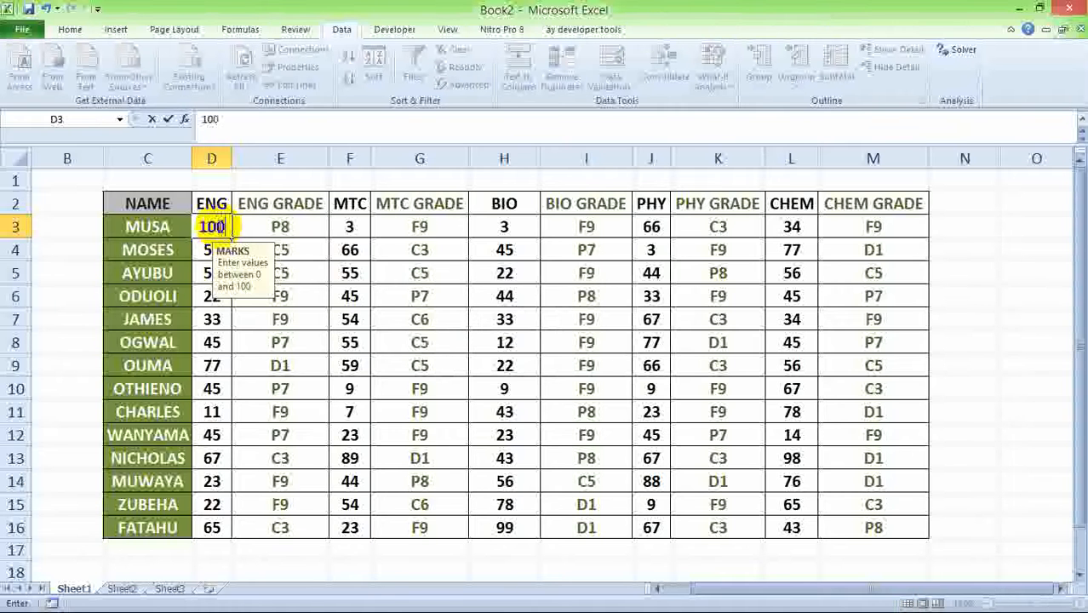
{"action": "left_click", "coordinate": [475, 274]}
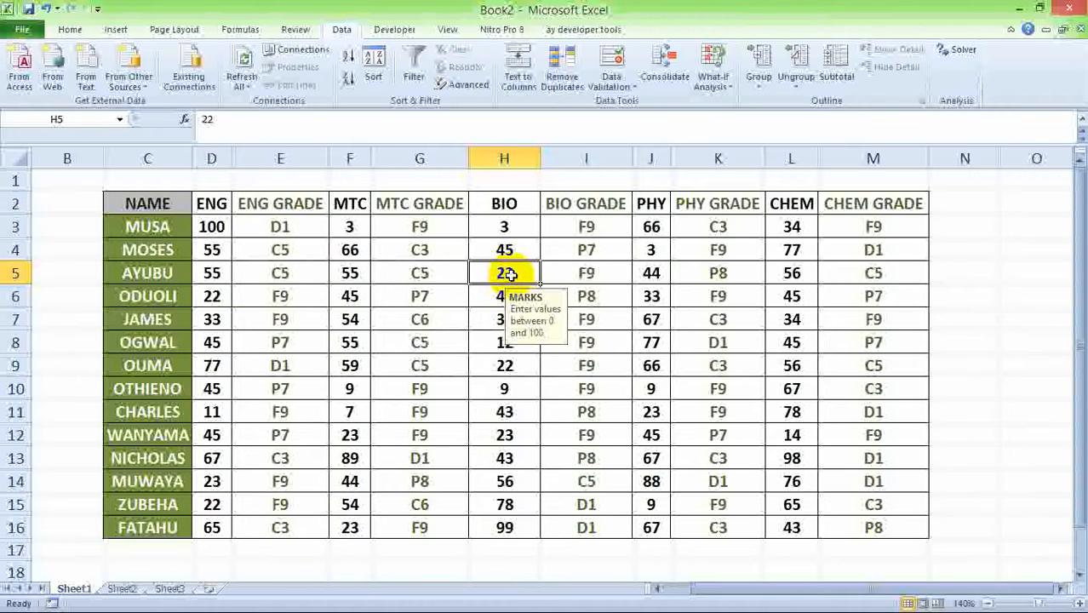
Try to enter -1 as the BIO mark in H5 and cancel the entry.
{"action": "type", "text": "-1"}
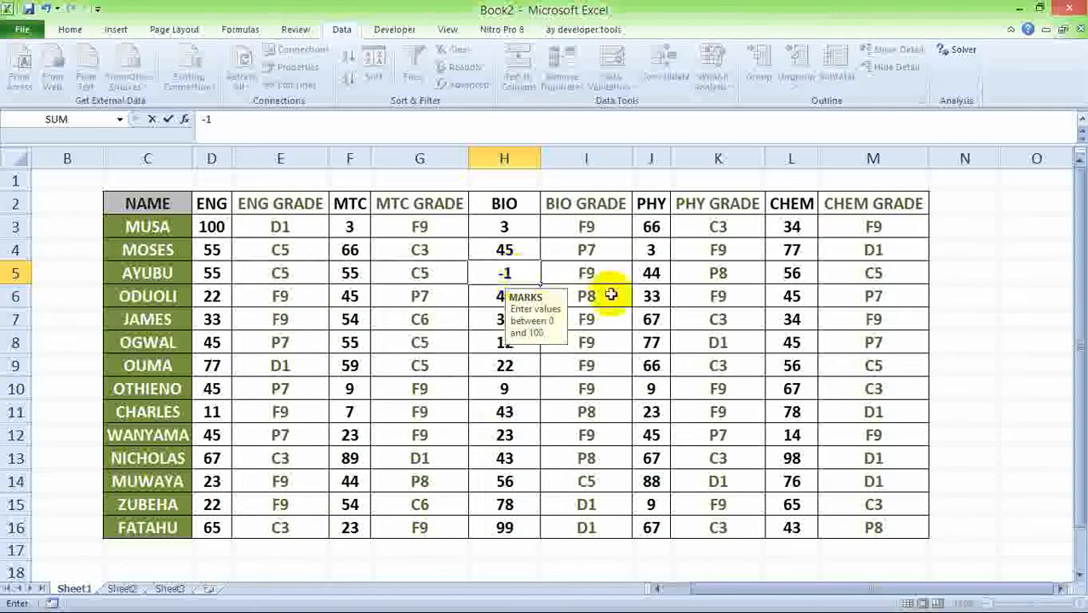
{"action": "key", "text": "Return"}
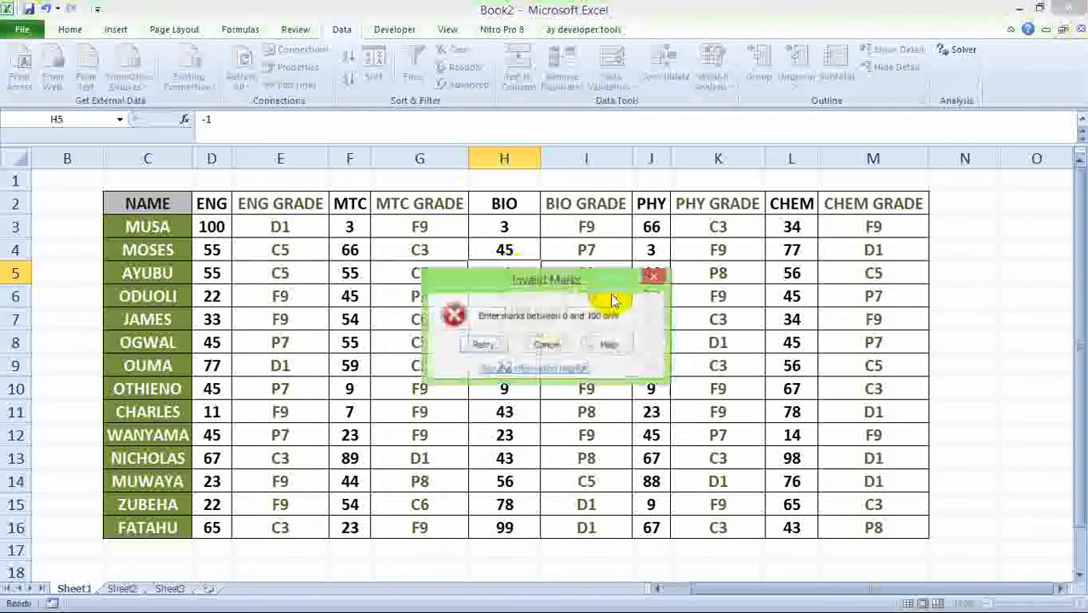
{"action": "left_click_drag", "start_coordinate": [574, 281], "coordinate": [668, 334]}
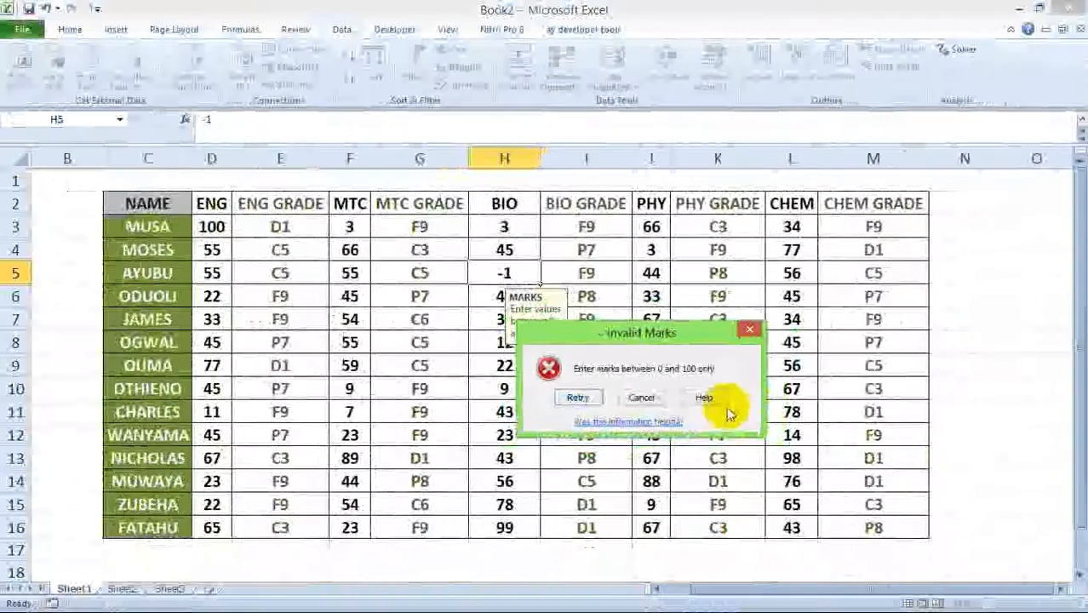
{"action": "left_click", "coordinate": [644, 397]}
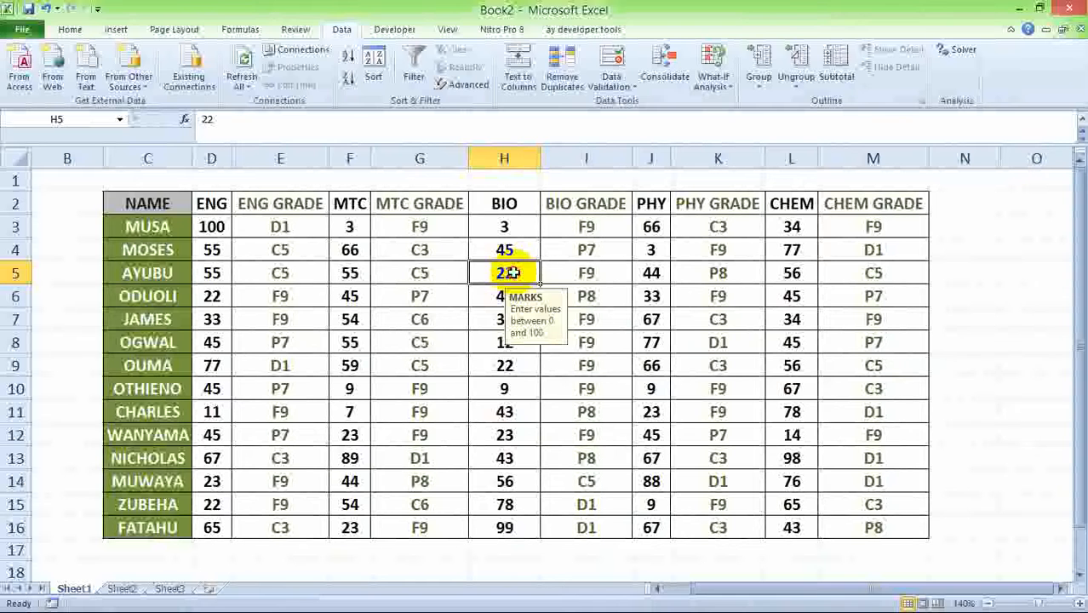
Set the BIO marks in H5 to 56 and in H6 to 67.
{"action": "type", "text": "56"}
{"action": "left_click", "coordinate": [574, 273]}
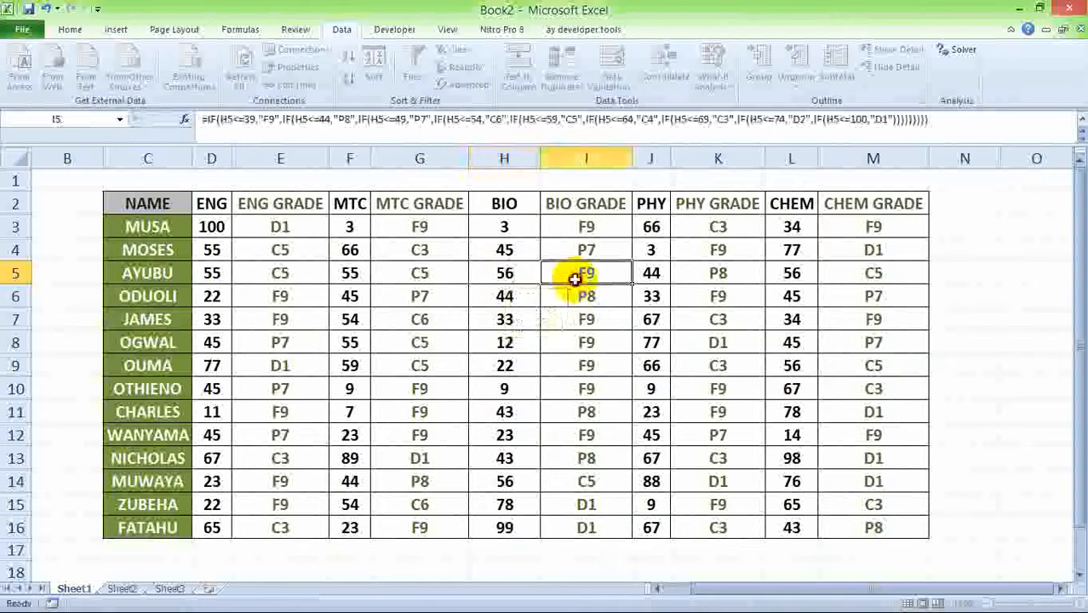
{"action": "left_click", "coordinate": [514, 294]}
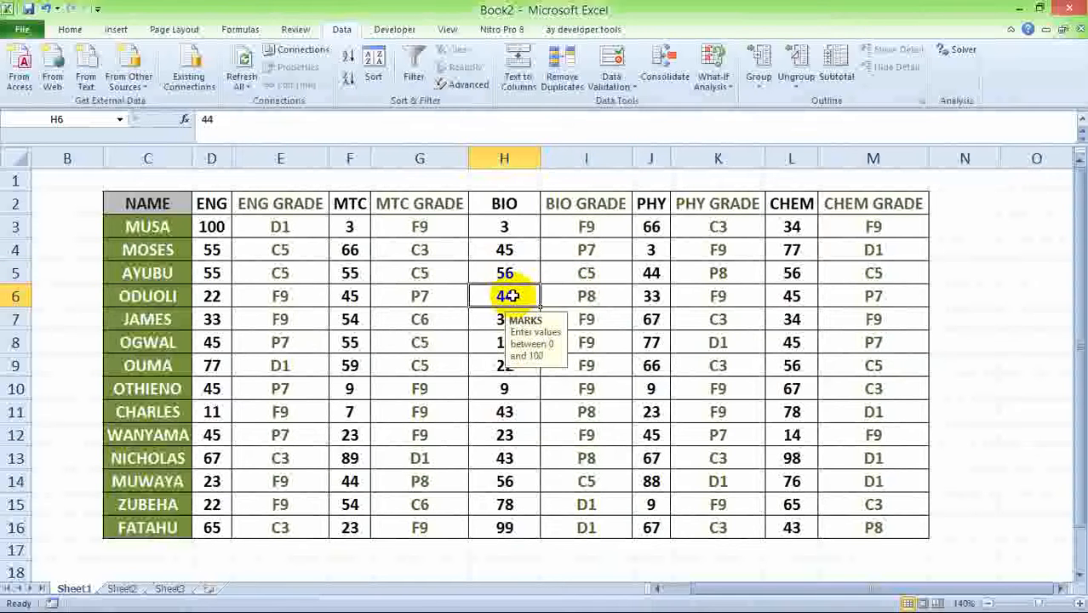
{"action": "type", "text": "67"}
{"action": "left_click", "coordinate": [594, 295]}
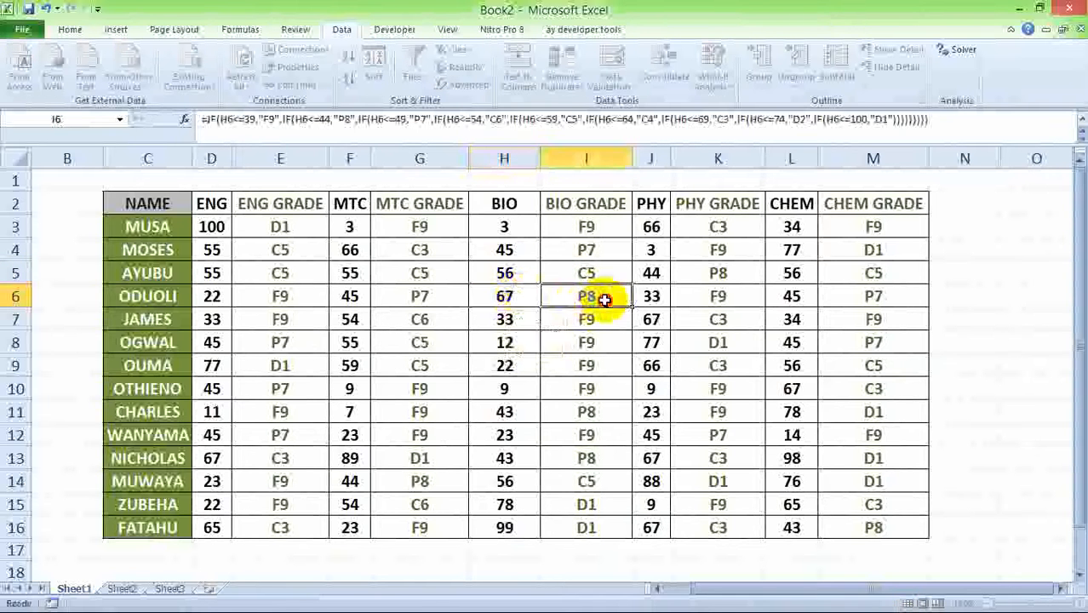
Set the BIO marks in H8 to 78 and in H9 to 43.
{"action": "left_click", "coordinate": [510, 348]}
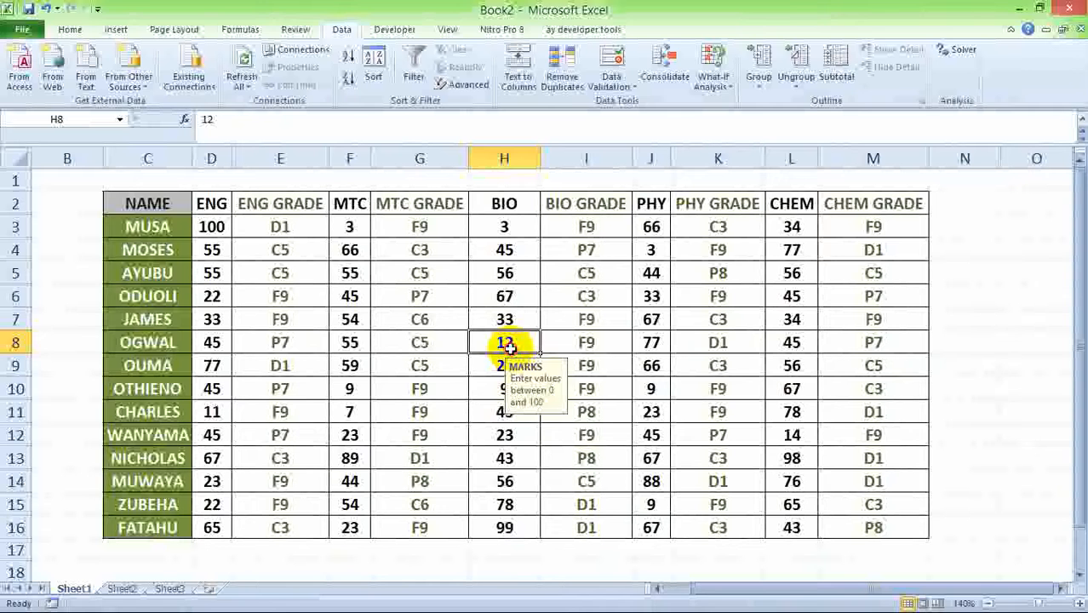
{"action": "type", "text": "78"}
{"action": "left_click", "coordinate": [575, 345]}
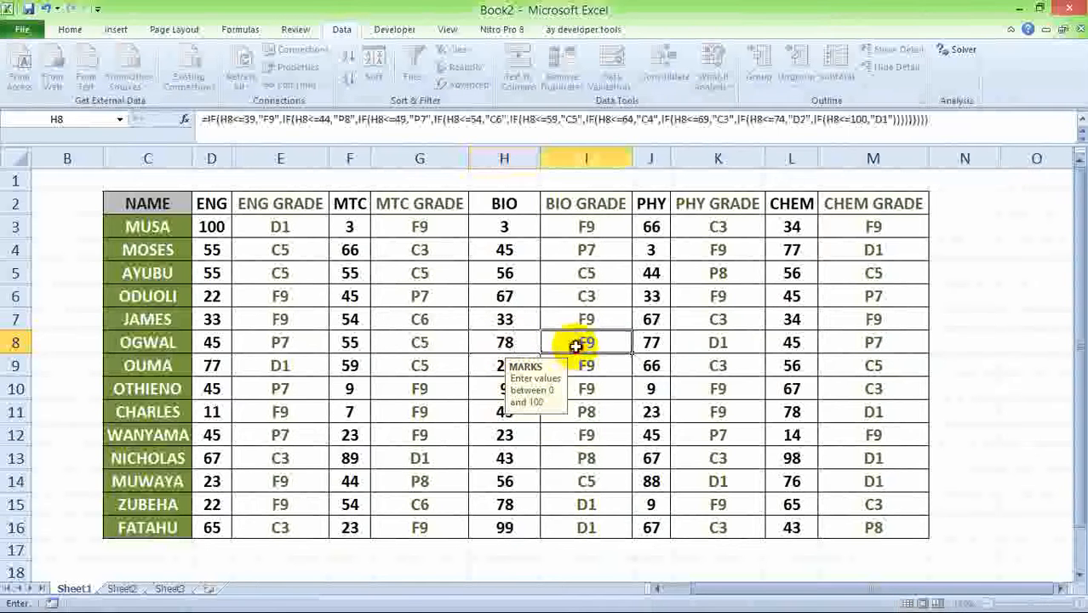
{"action": "left_click", "coordinate": [513, 368]}
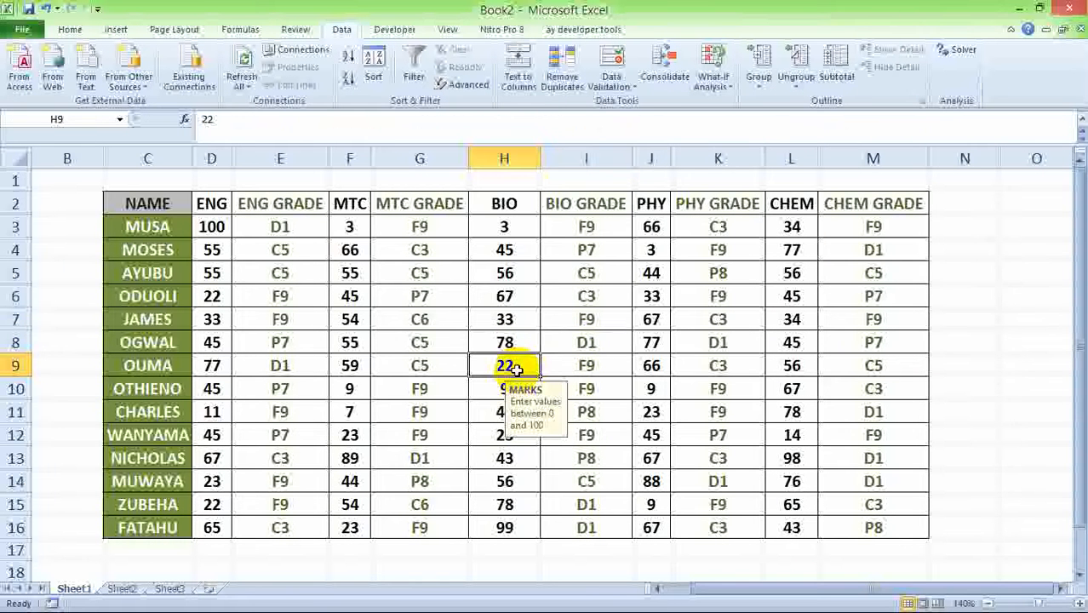
{"action": "type", "text": "43"}
{"action": "left_click", "coordinate": [579, 386]}
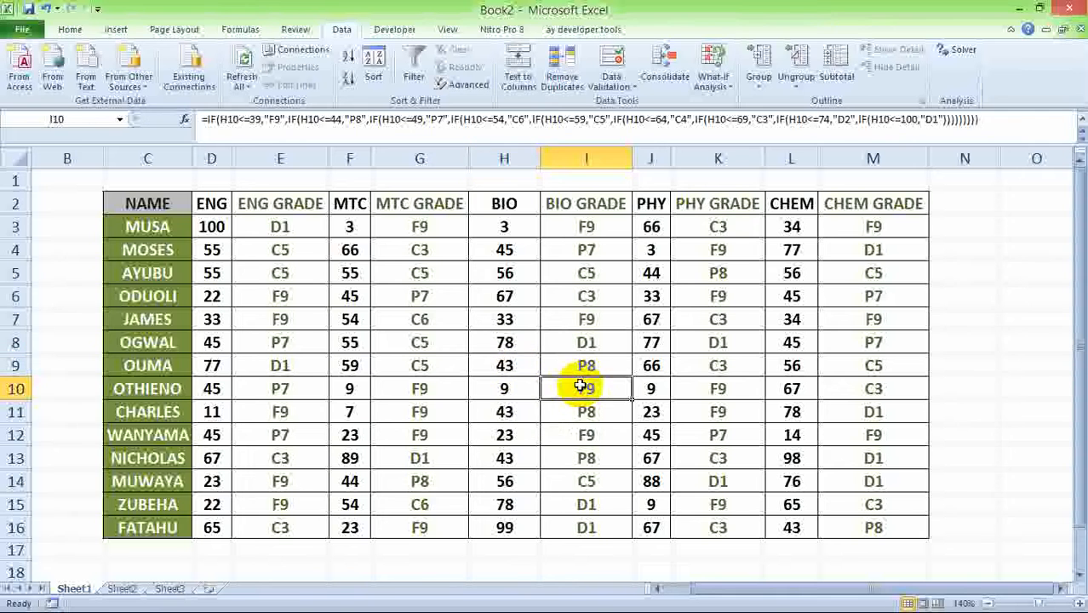
Set the BIO mark in H16 to 1.
{"action": "left_click", "coordinate": [516, 528]}
{"action": "type", "text": "1"}
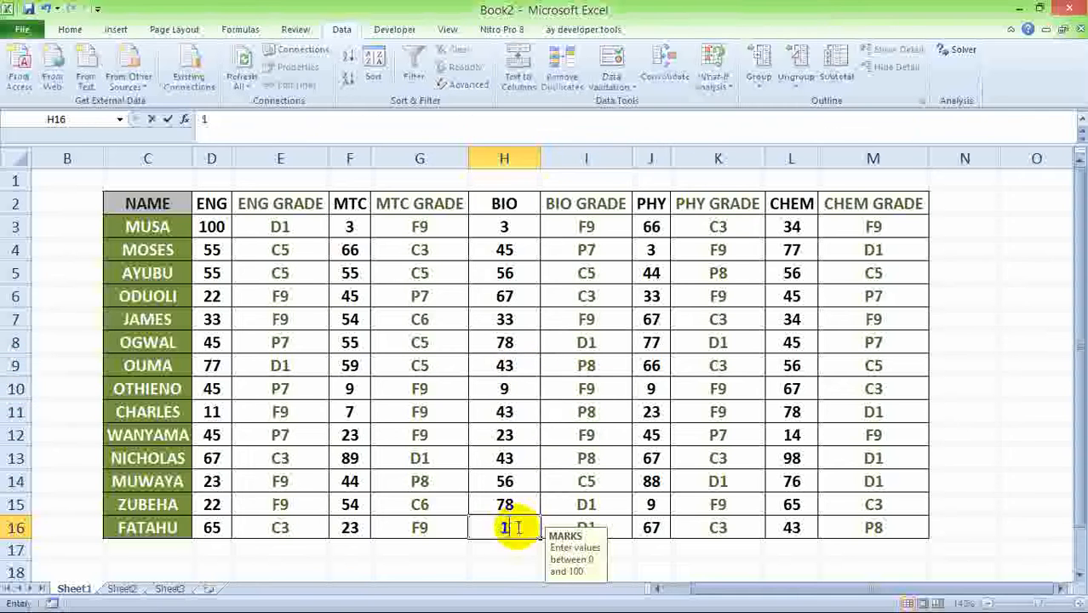
{"action": "left_click", "coordinate": [651, 485]}
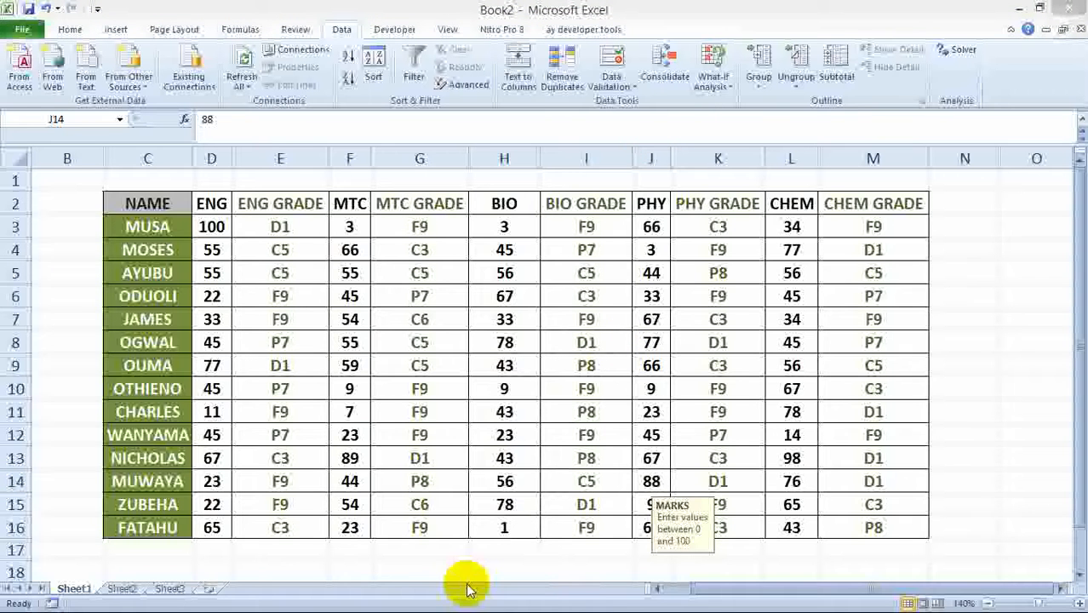
{"action": "left_click", "coordinate": [217, 224]}
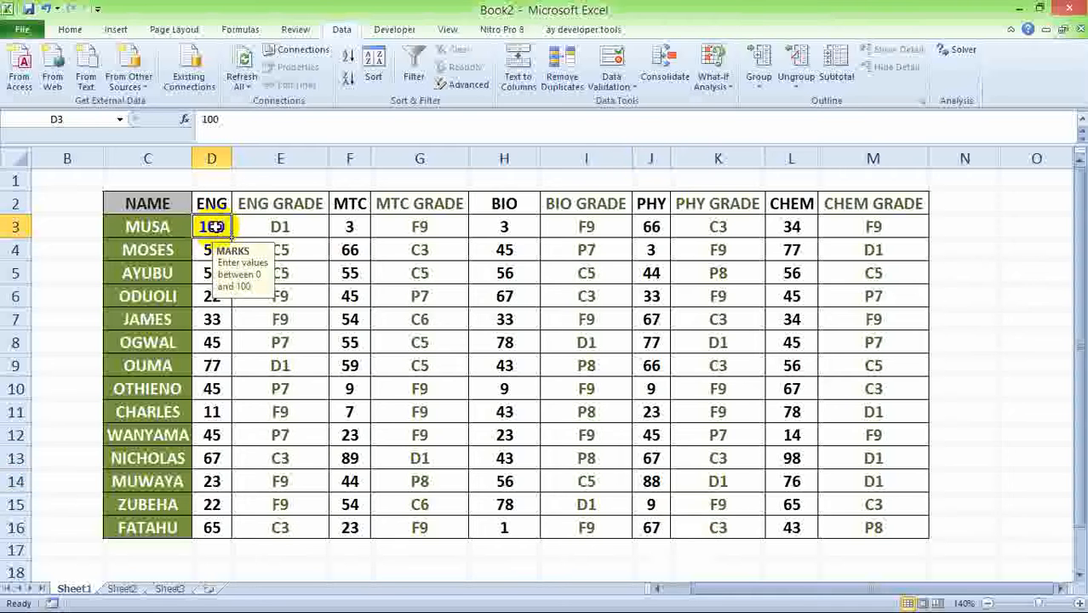
{"action": "left_click_drag", "start_coordinate": [215, 224], "coordinate": [212, 527]}
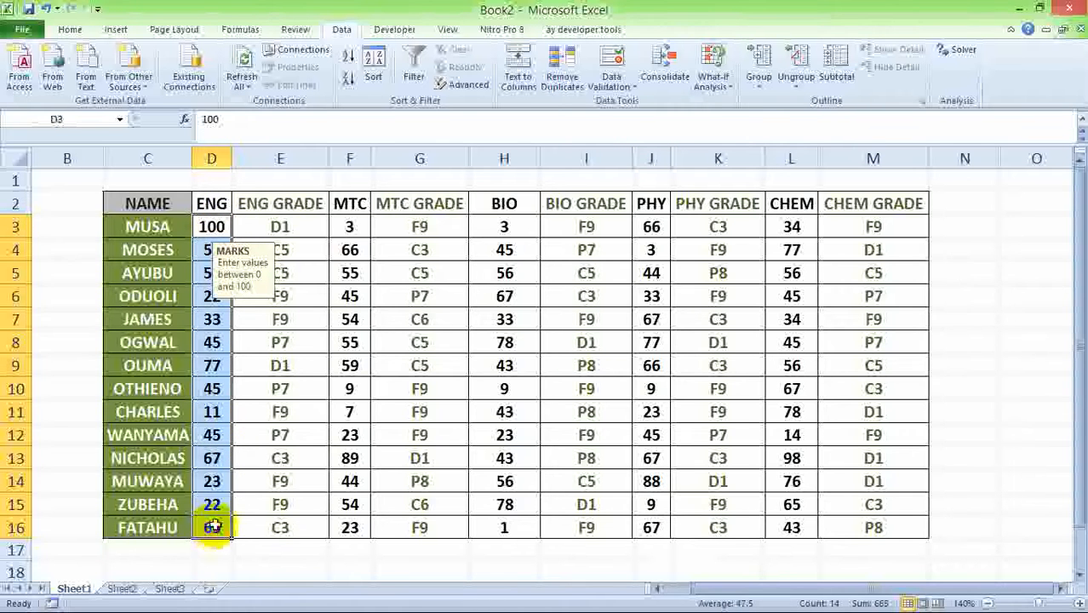
{"action": "left_click", "coordinate": [517, 225]}
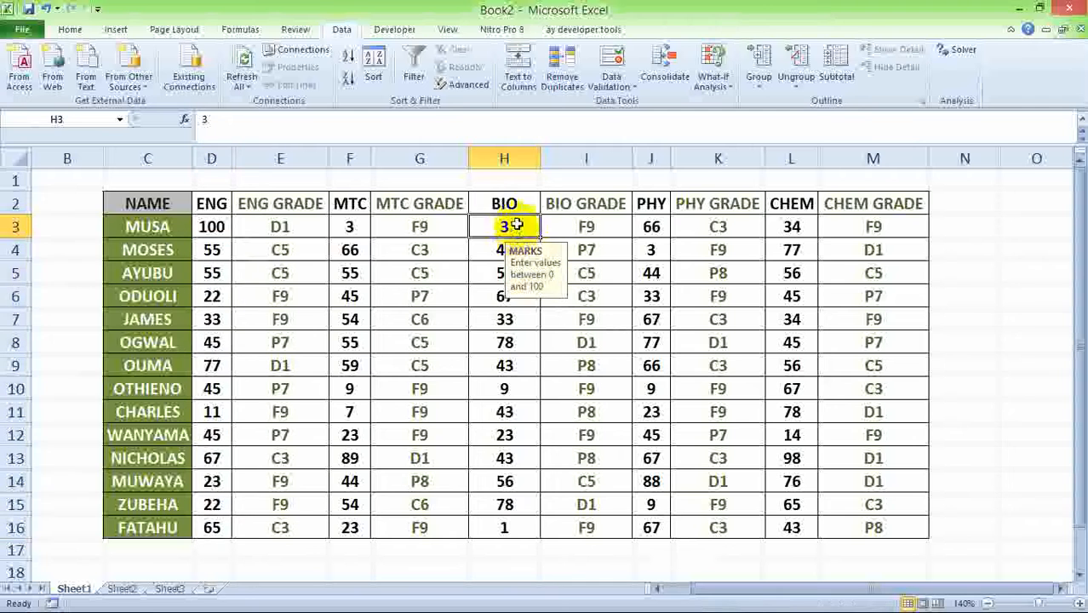
{"action": "left_click_drag", "start_coordinate": [516, 225], "coordinate": [507, 529]}
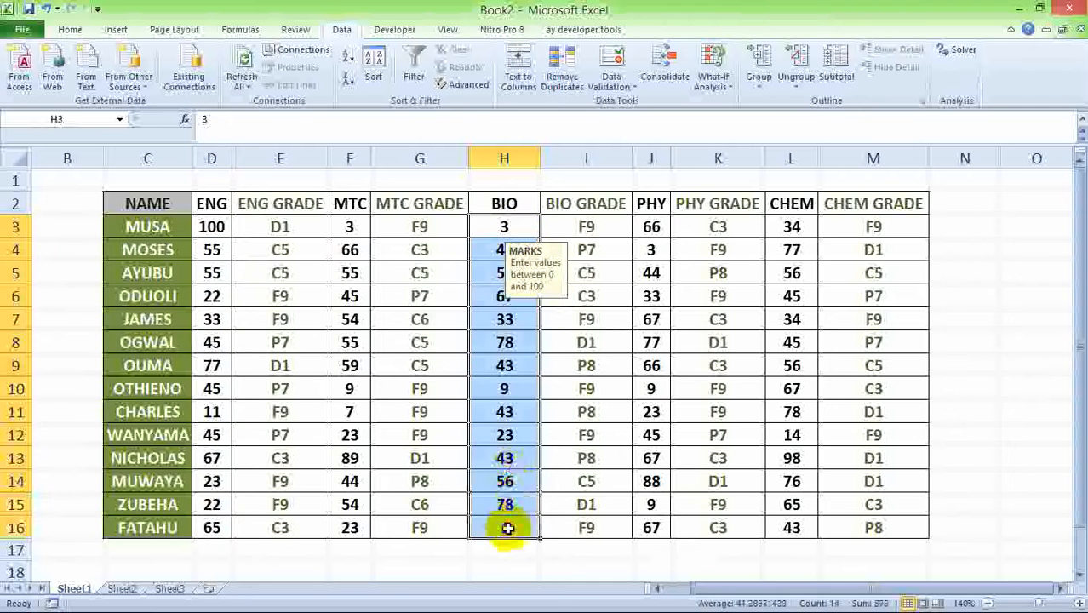
{"action": "left_click_drag", "start_coordinate": [651, 225], "coordinate": [652, 529]}
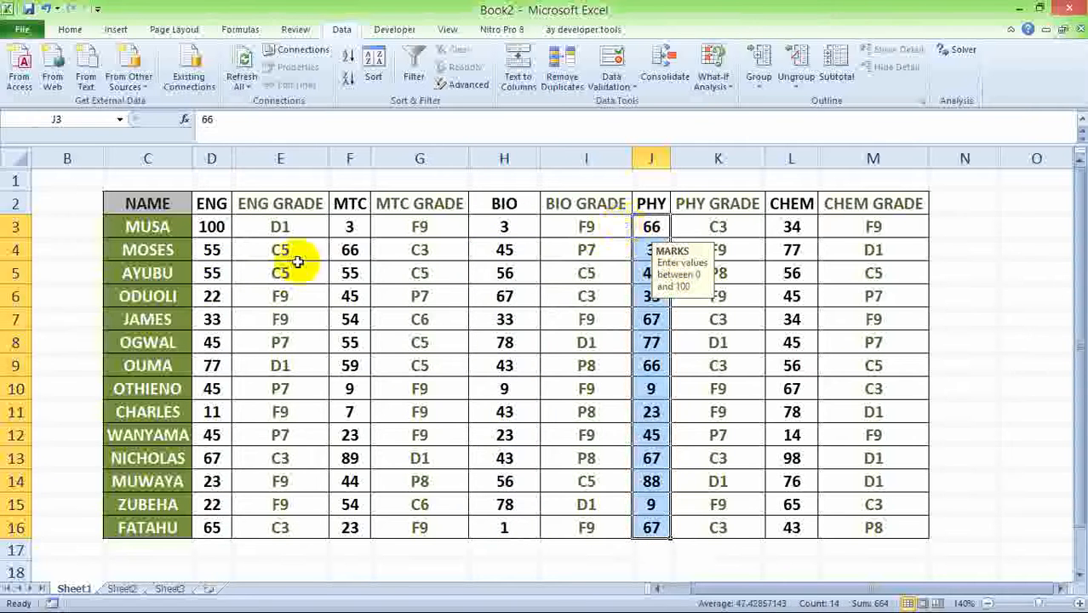
{"action": "left_click", "coordinate": [215, 226]}
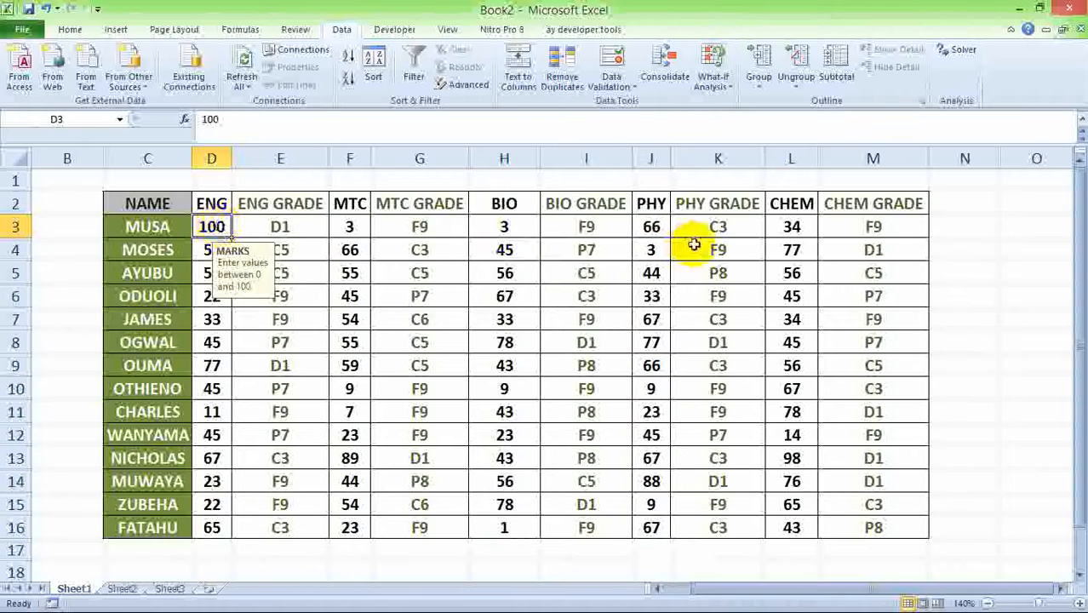
Start a Greater Than conditional formatting rule for the PHY marks in J3:J16 with 49 as the threshold.
{"action": "left_click", "coordinate": [652, 225]}
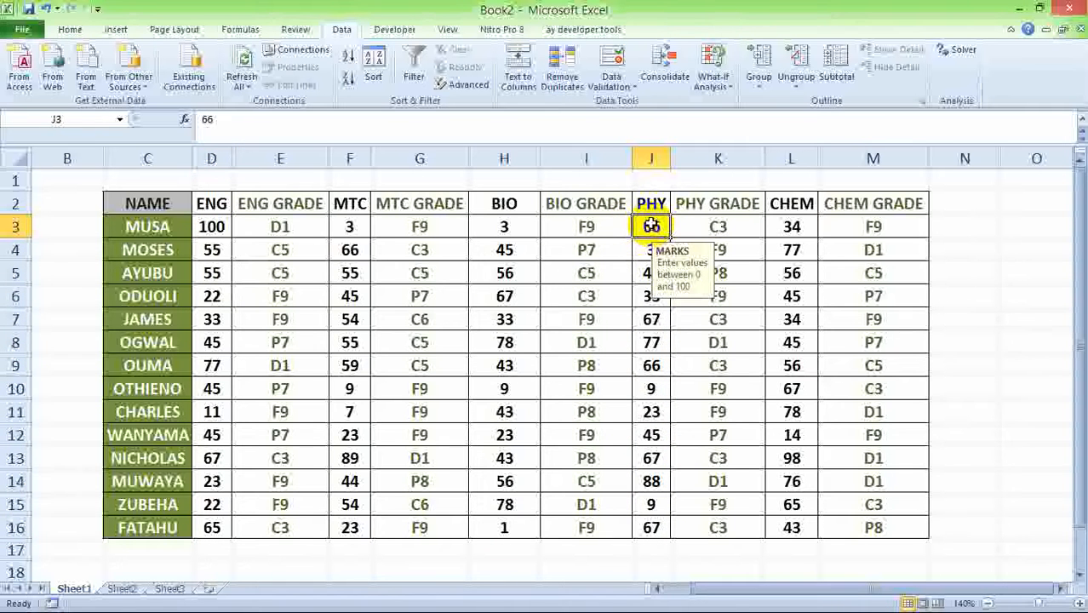
{"action": "left_click_drag", "start_coordinate": [651, 226], "coordinate": [644, 522]}
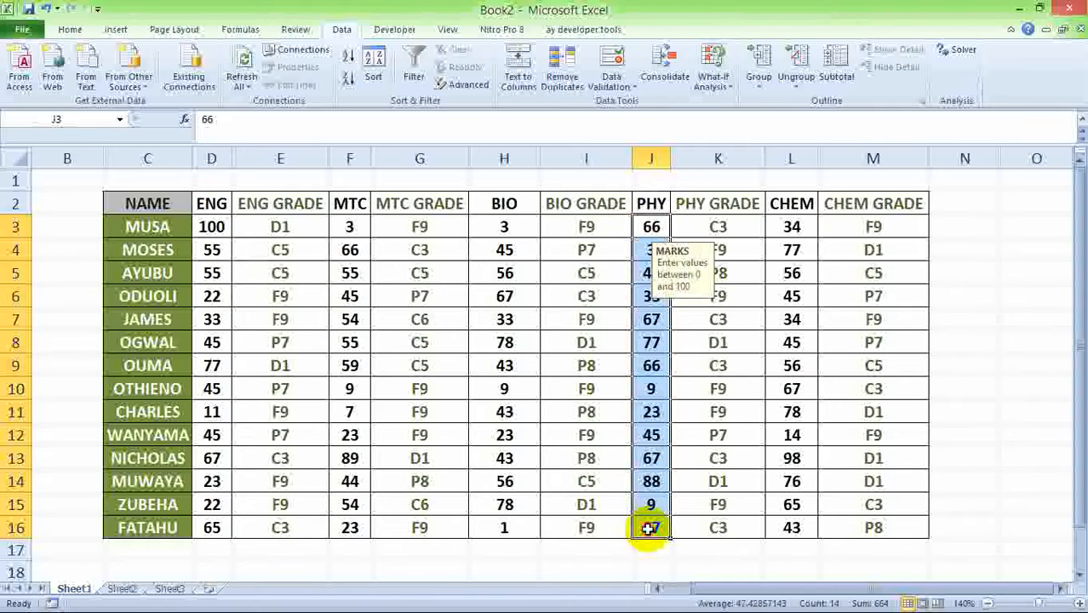
{"action": "left_click", "coordinate": [70, 29]}
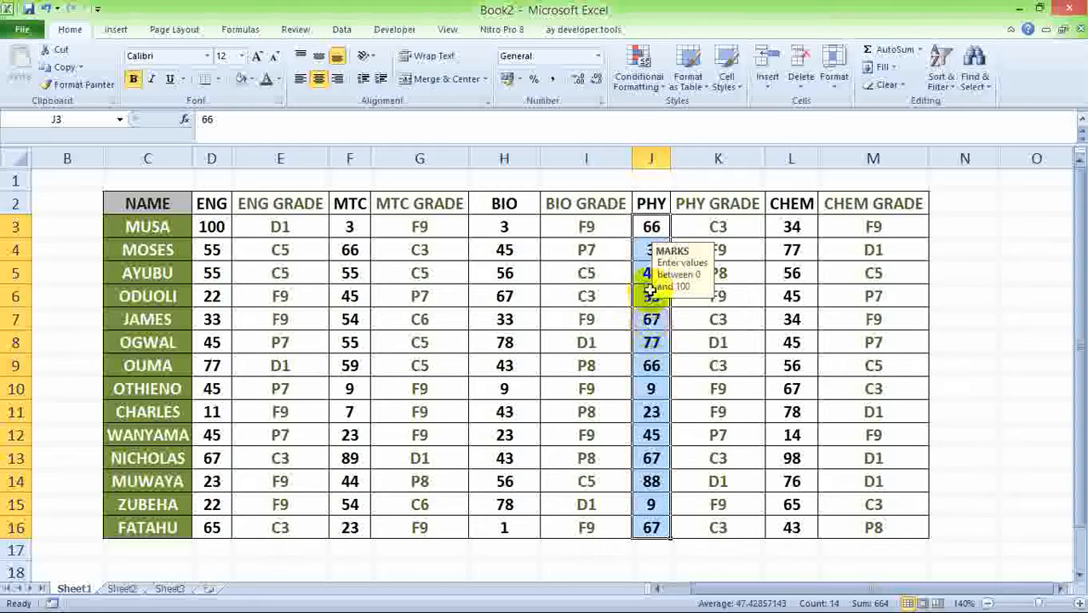
{"action": "left_click", "coordinate": [651, 90]}
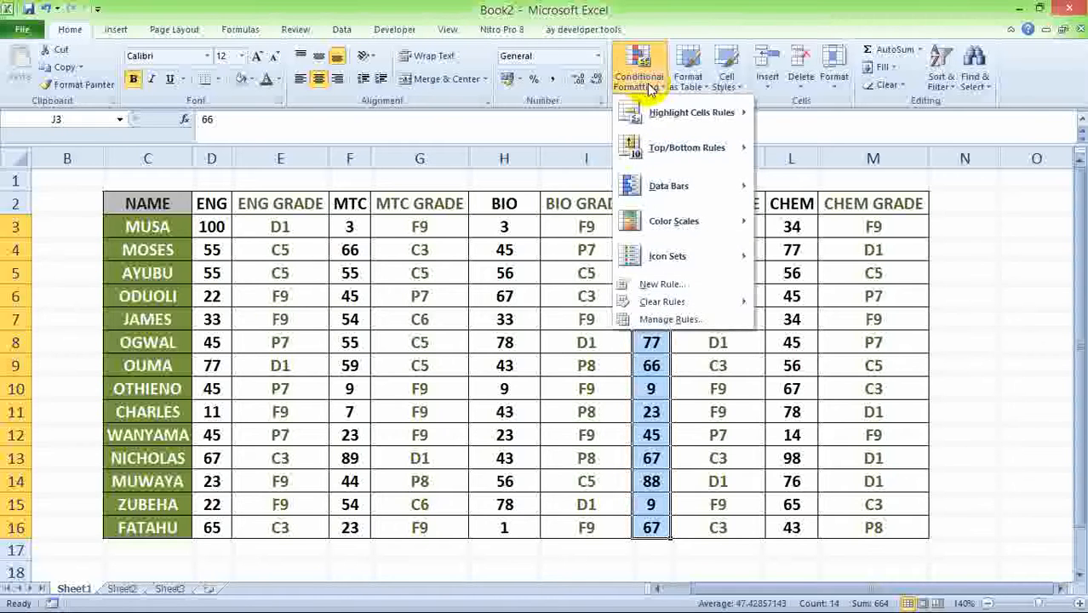
{"action": "mouse_move", "coordinate": [685, 123]}
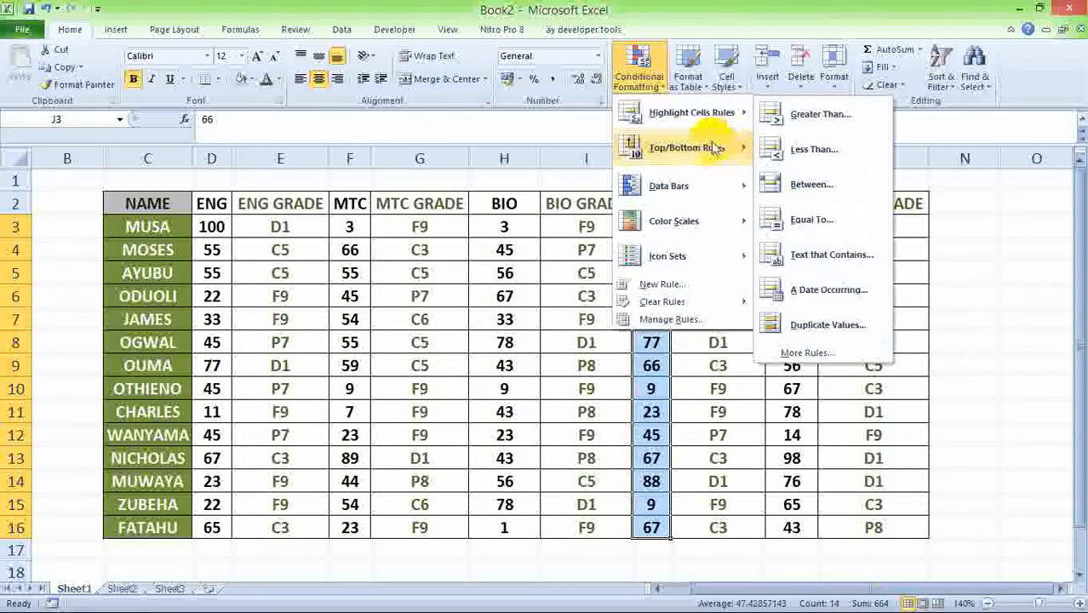
{"action": "mouse_move", "coordinate": [711, 143]}
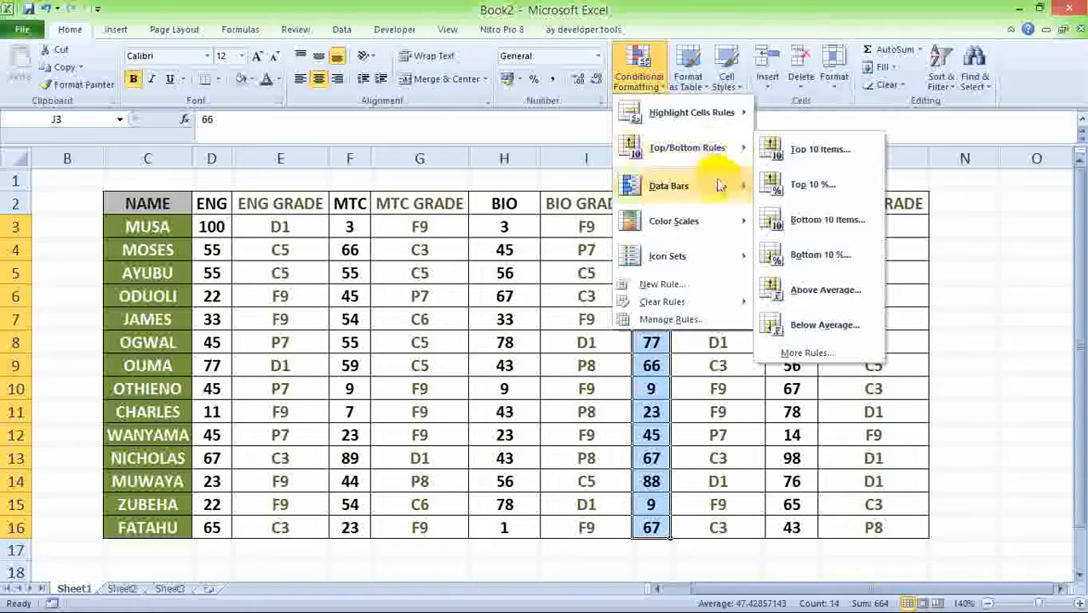
{"action": "mouse_move", "coordinate": [716, 188]}
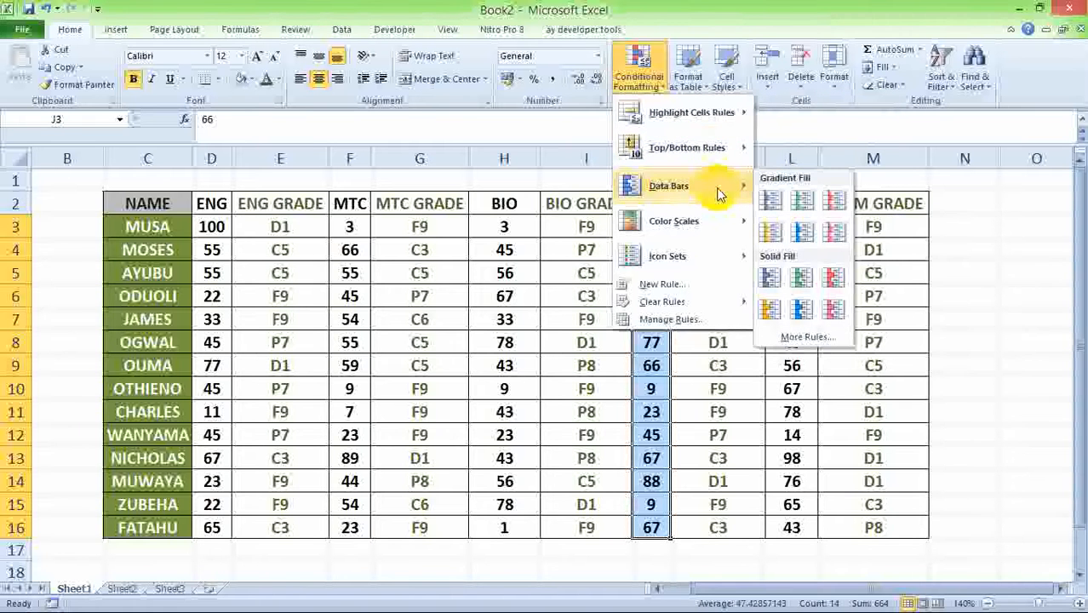
{"action": "mouse_move", "coordinate": [730, 257]}
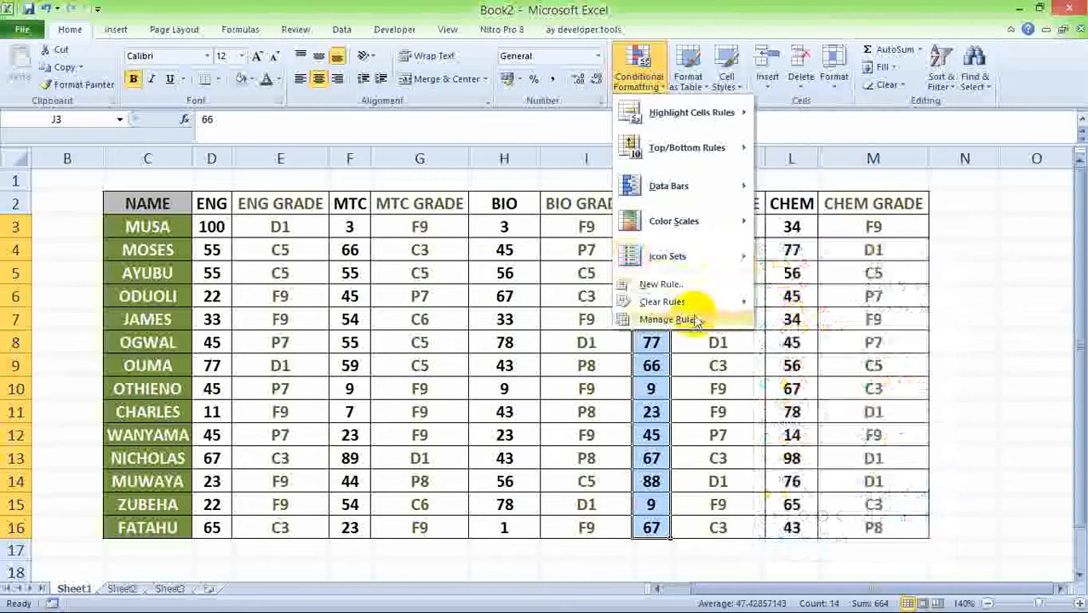
{"action": "mouse_move", "coordinate": [720, 303]}
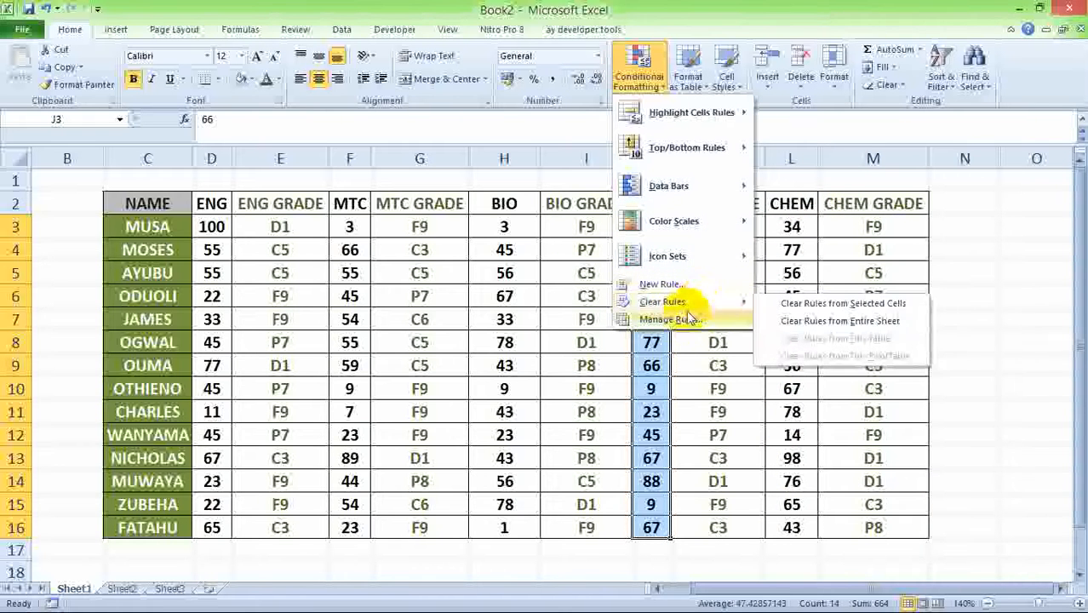
{"action": "mouse_move", "coordinate": [669, 160]}
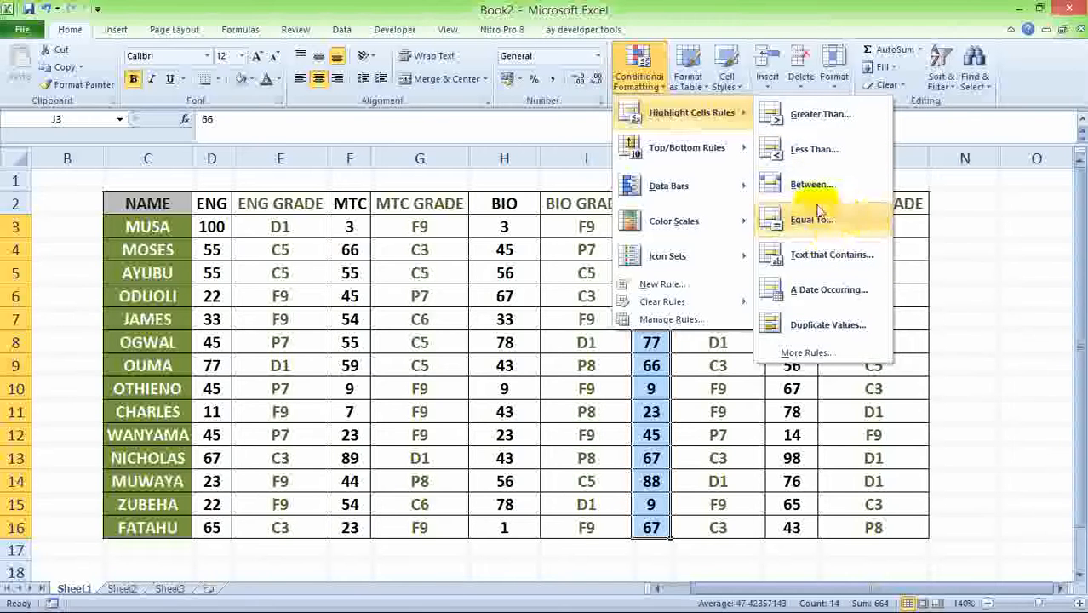
{"action": "left_click", "coordinate": [843, 121]}
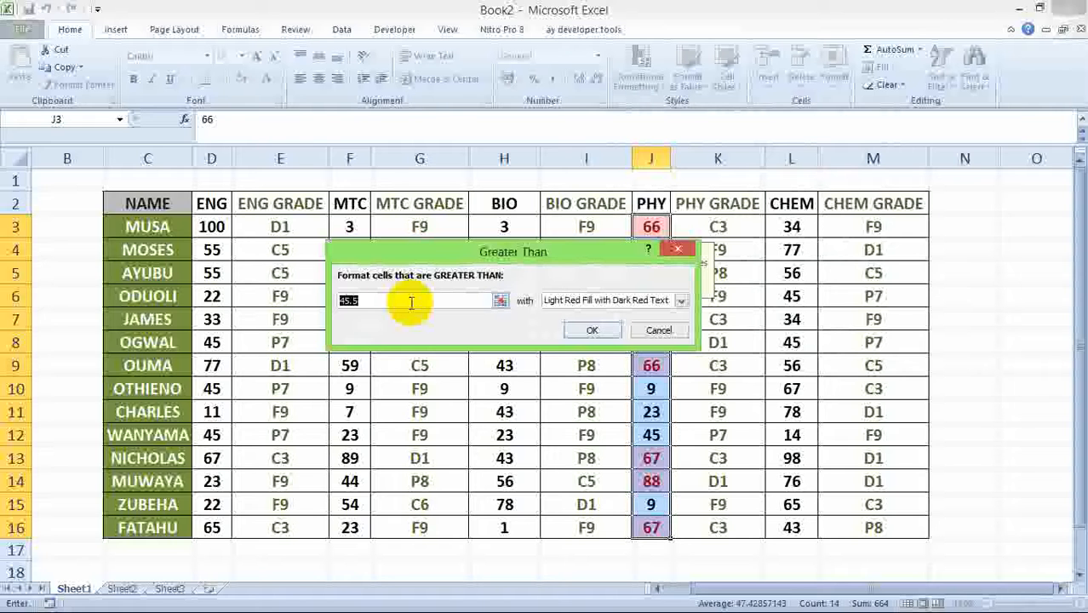
{"action": "type", "text": "49"}
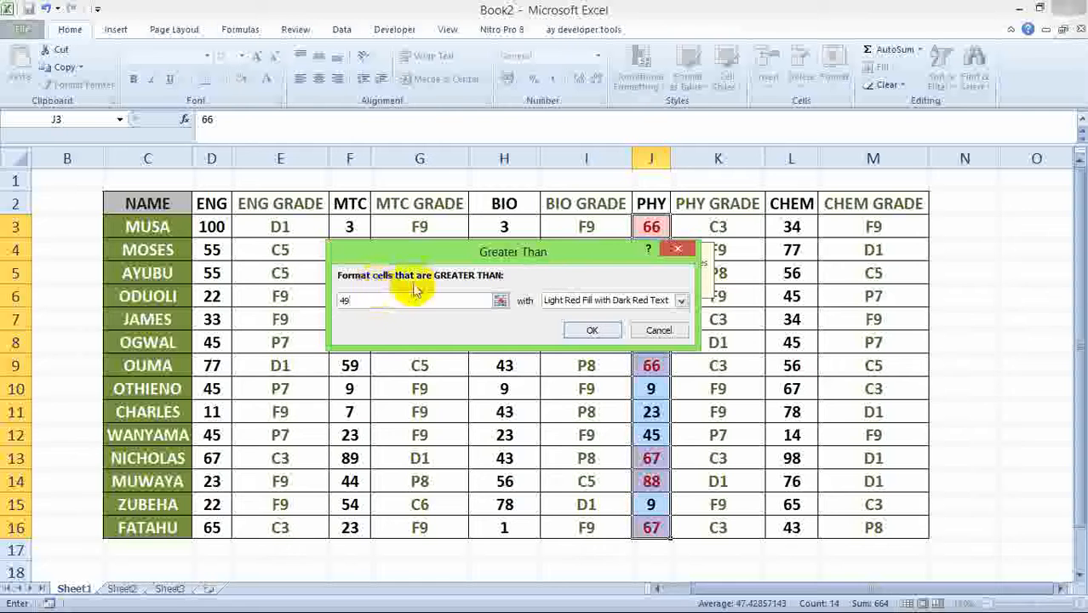
Give the Greater Than rule a custom format with a green fill and apply it to the PHY marks.
{"action": "left_click", "coordinate": [682, 302]}
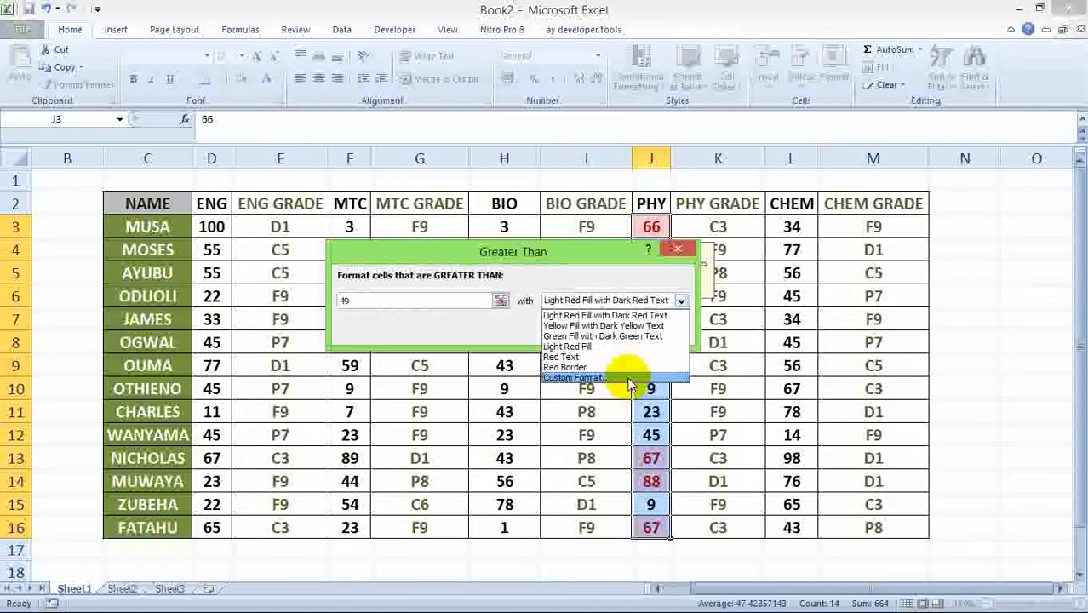
{"action": "left_click", "coordinate": [628, 379]}
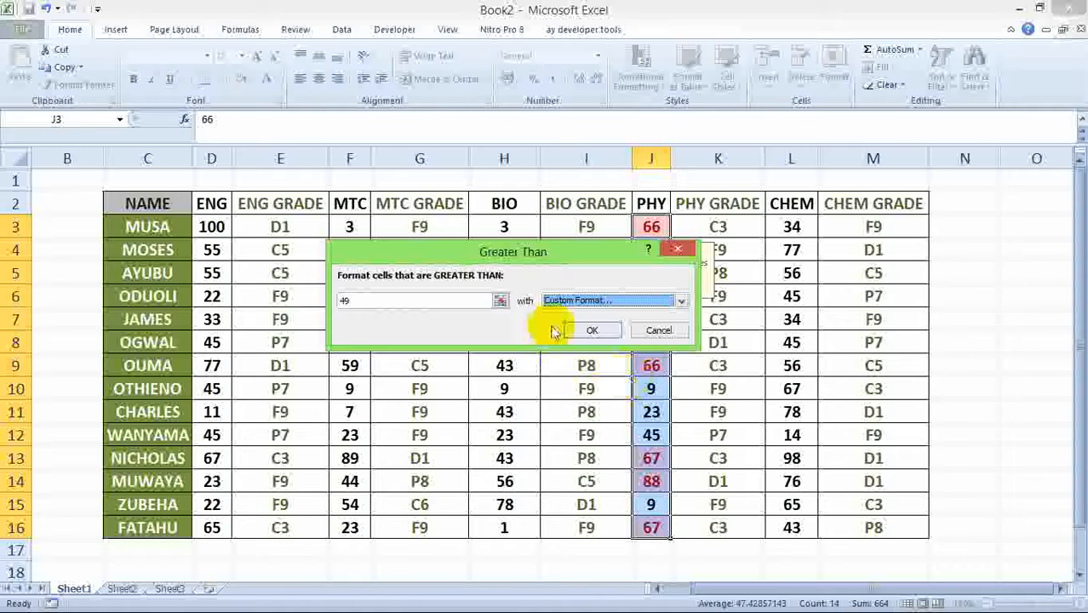
{"action": "left_click", "coordinate": [683, 300]}
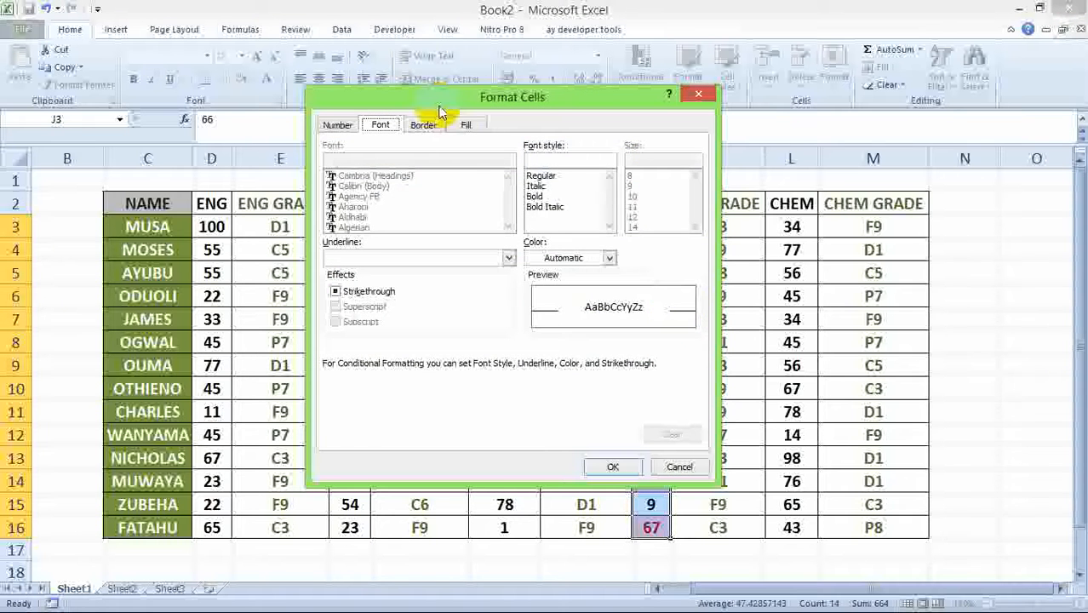
{"action": "left_click", "coordinate": [465, 126]}
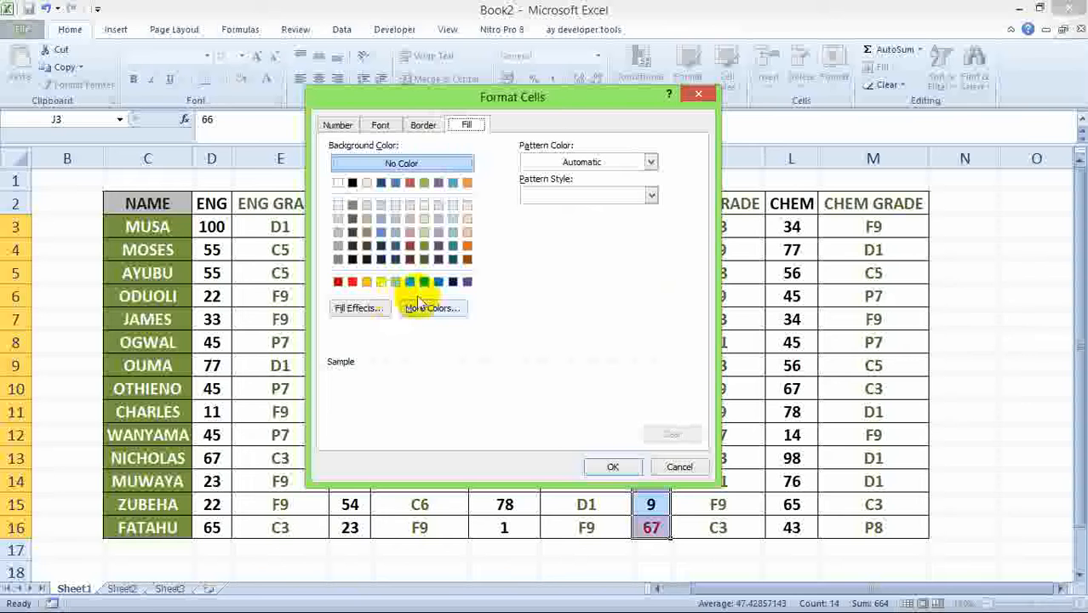
{"action": "left_click", "coordinate": [410, 283]}
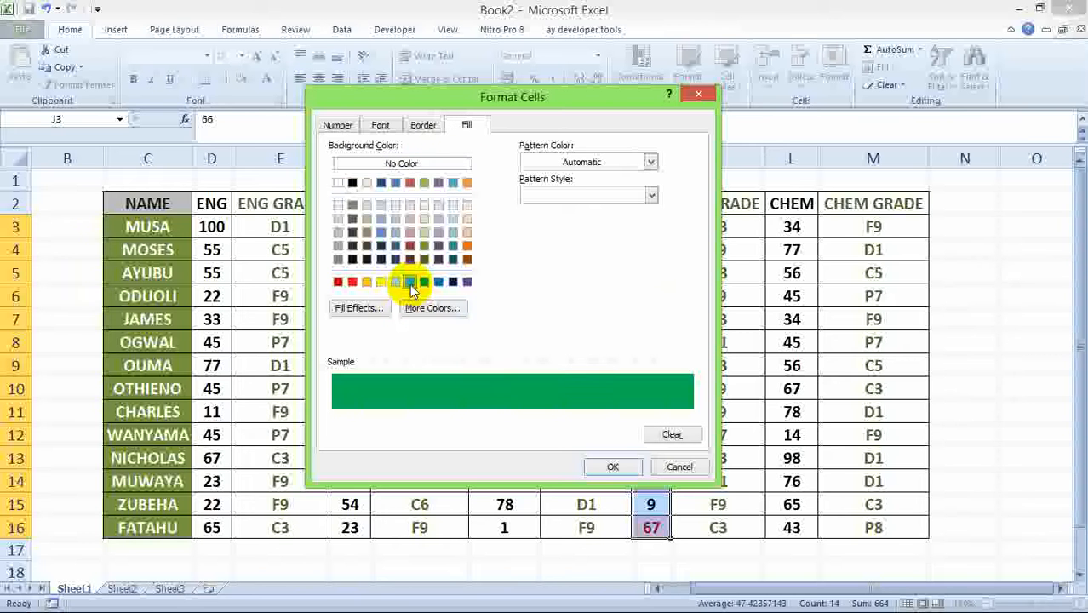
{"action": "left_click", "coordinate": [612, 467]}
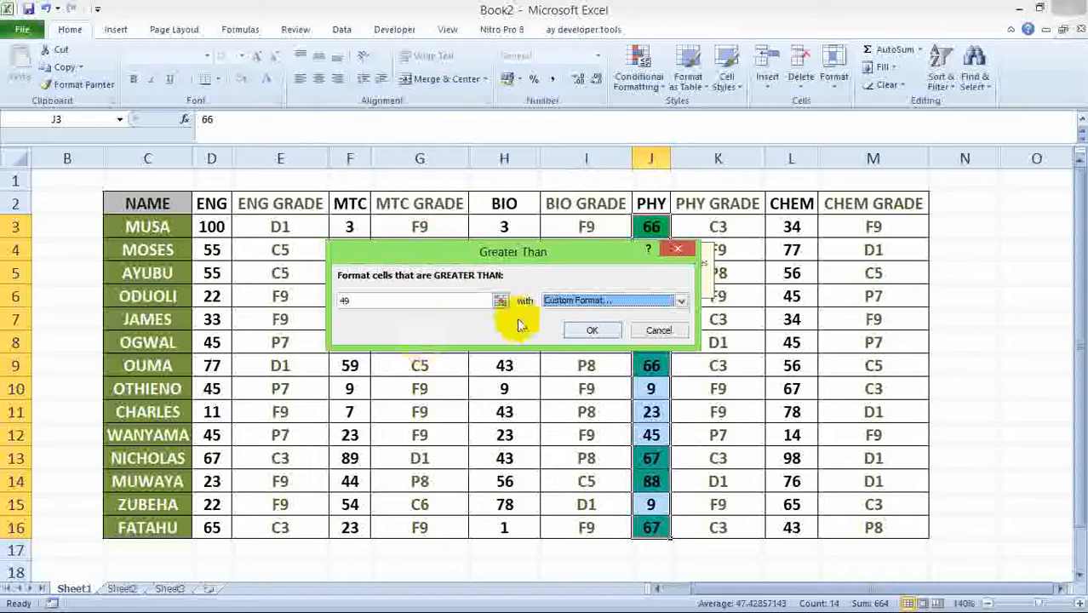
{"action": "left_click", "coordinate": [591, 332]}
{"action": "left_click", "coordinate": [768, 320]}
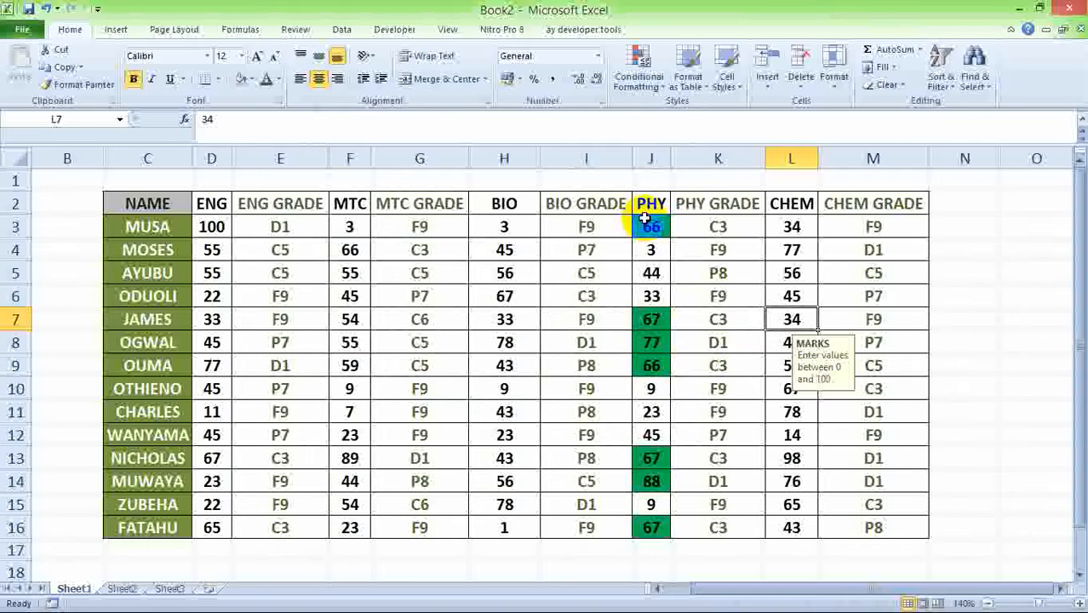
Start a Less Than conditional formatting rule for the PHY marks in J3:J16 with 50 as the threshold.
{"action": "left_click_drag", "start_coordinate": [646, 221], "coordinate": [652, 525]}
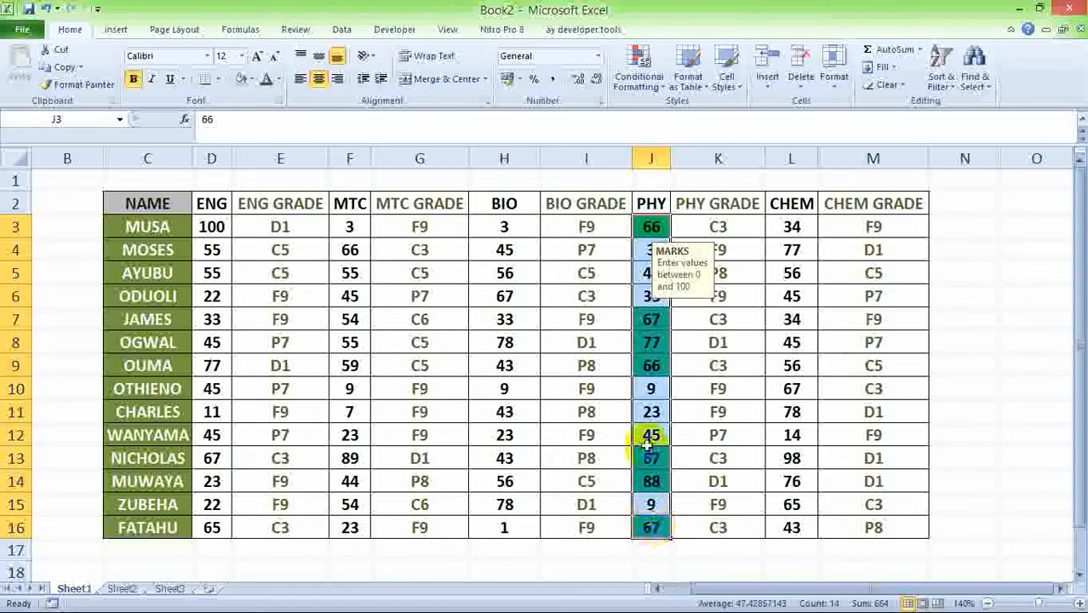
{"action": "left_click", "coordinate": [638, 86]}
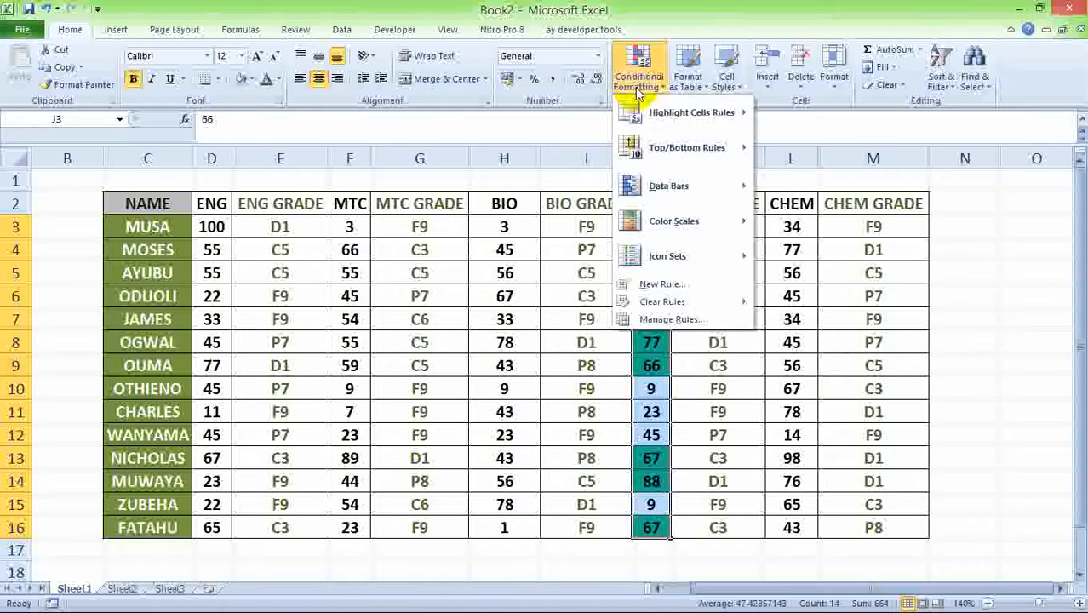
{"action": "mouse_move", "coordinate": [694, 112]}
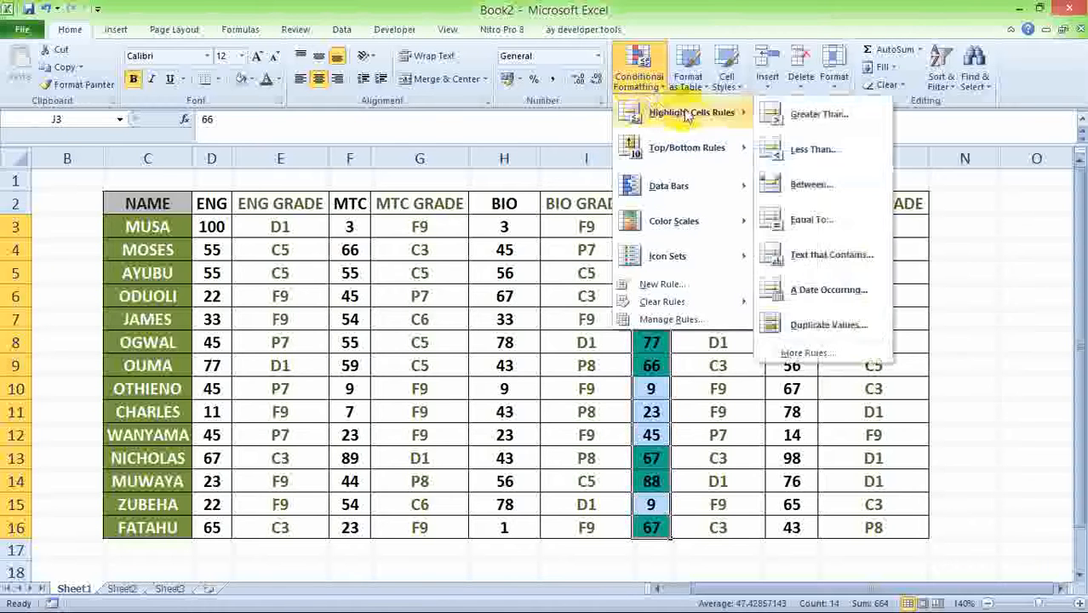
{"action": "left_click", "coordinate": [839, 164]}
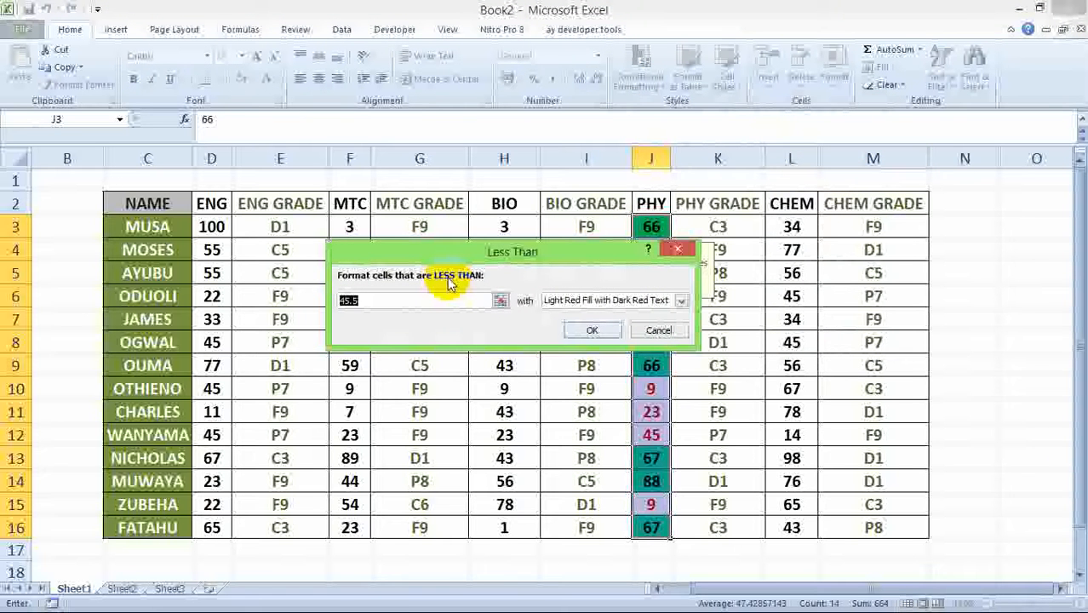
{"action": "type", "text": "50"}
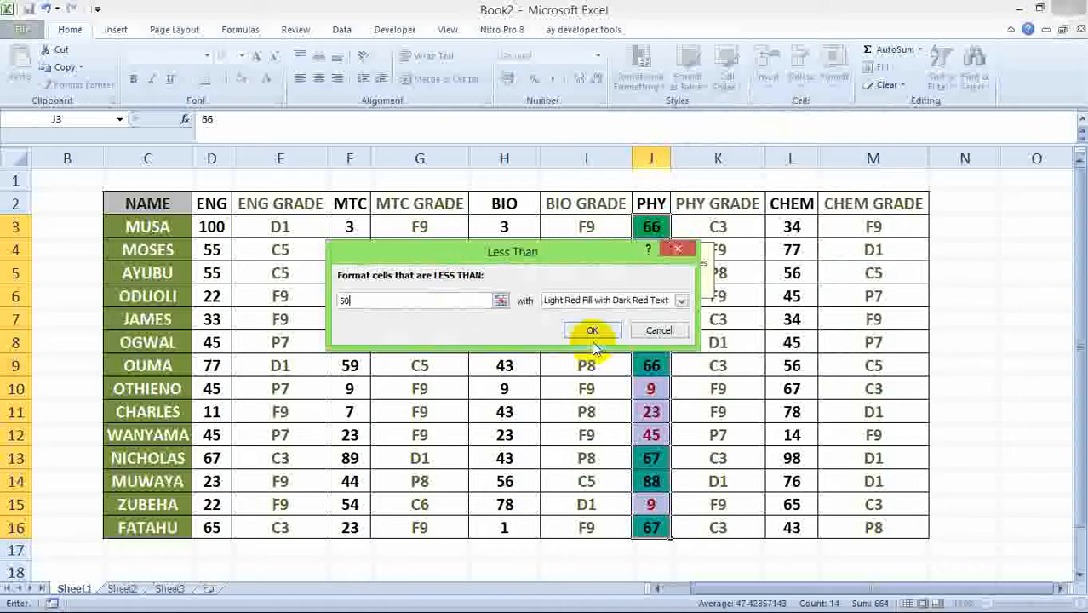
Give the Less Than rule a custom format with a yellow fill and apply it to the PHY marks.
{"action": "left_click", "coordinate": [683, 302]}
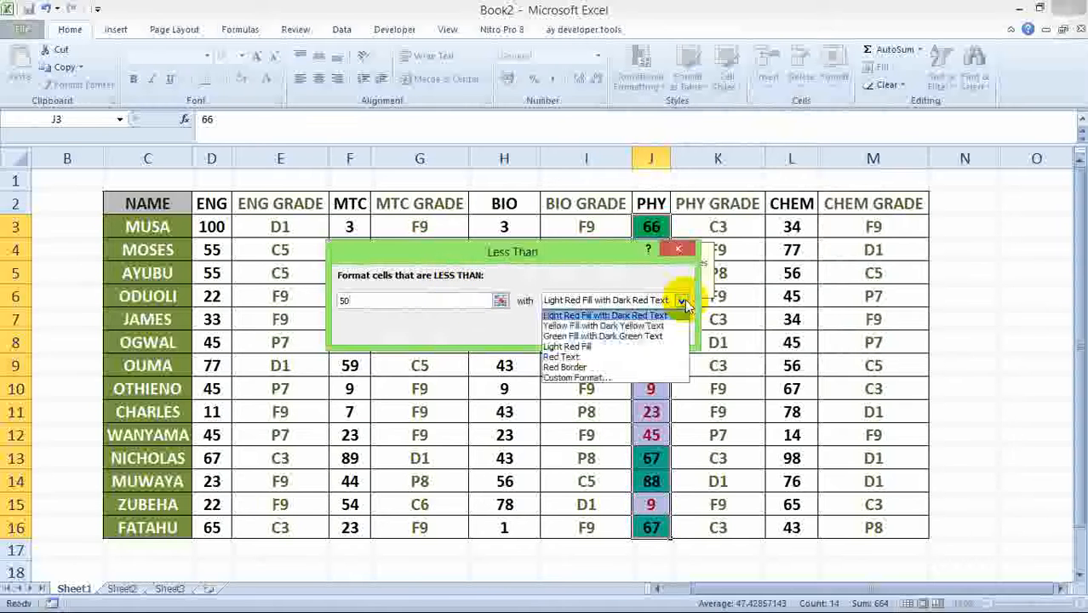
{"action": "left_click", "coordinate": [649, 377]}
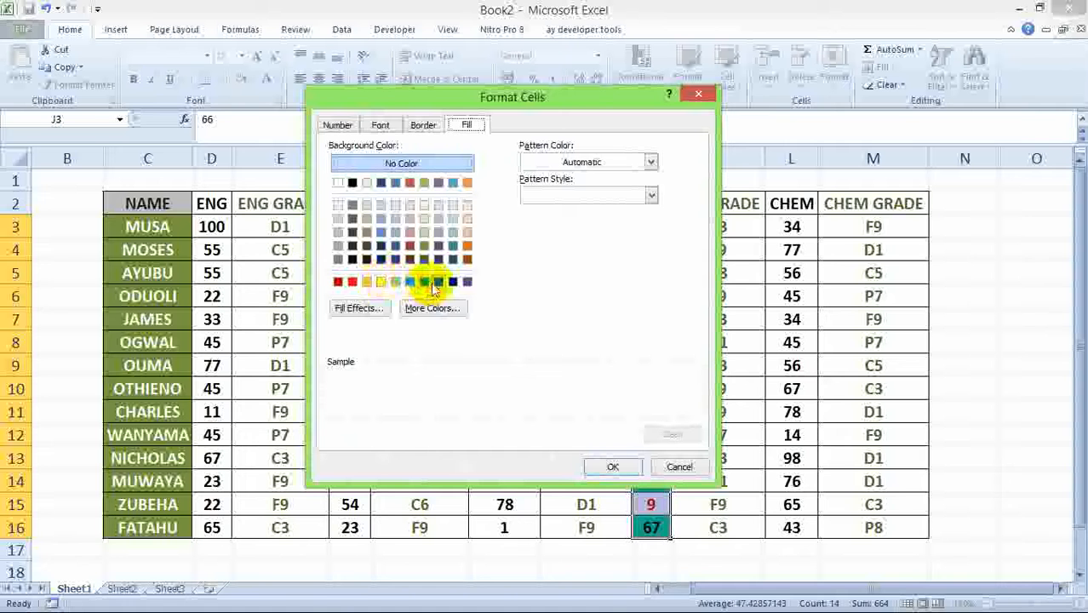
{"action": "left_click", "coordinate": [380, 282]}
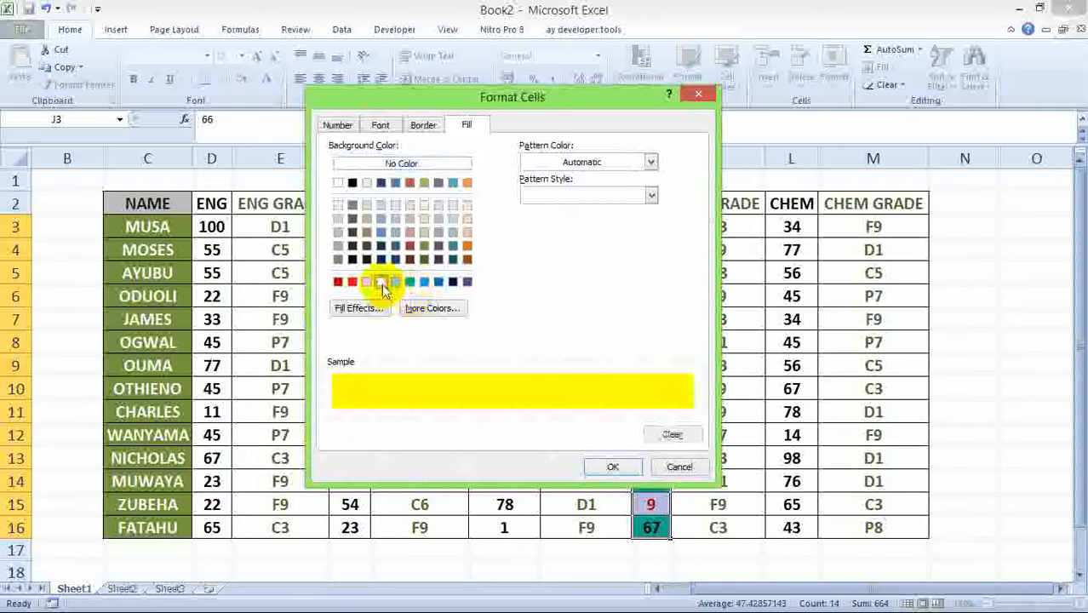
{"action": "left_click", "coordinate": [613, 465]}
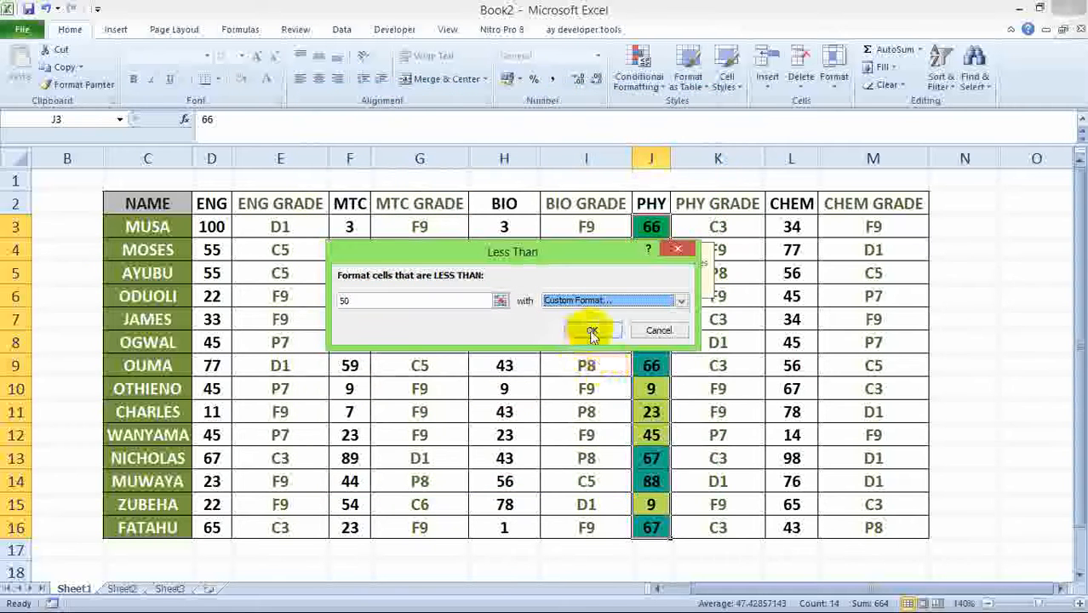
{"action": "left_click", "coordinate": [595, 330]}
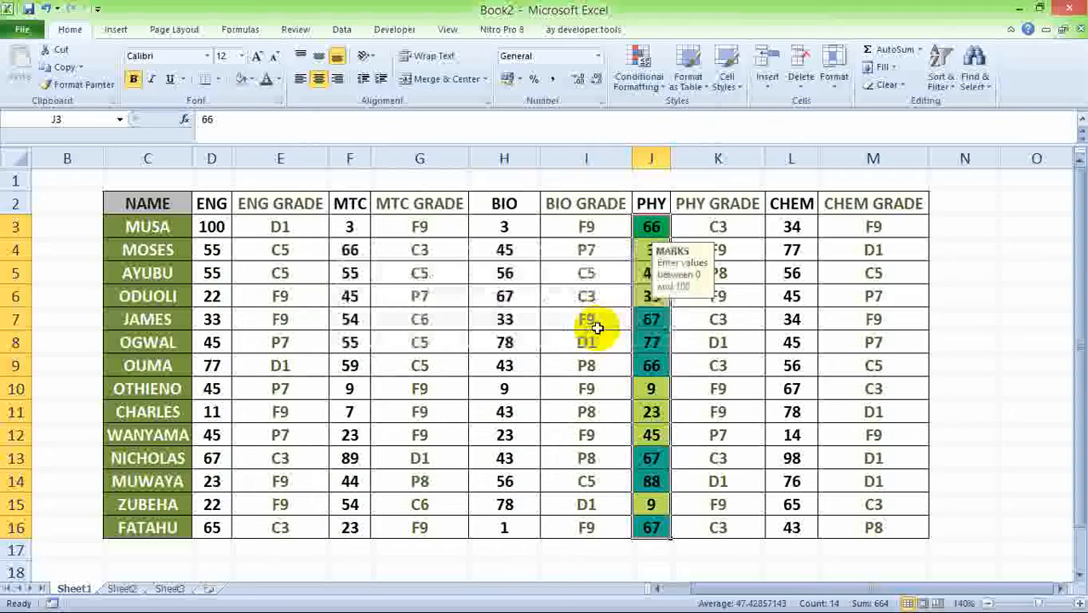
{"action": "left_click", "coordinate": [709, 343]}
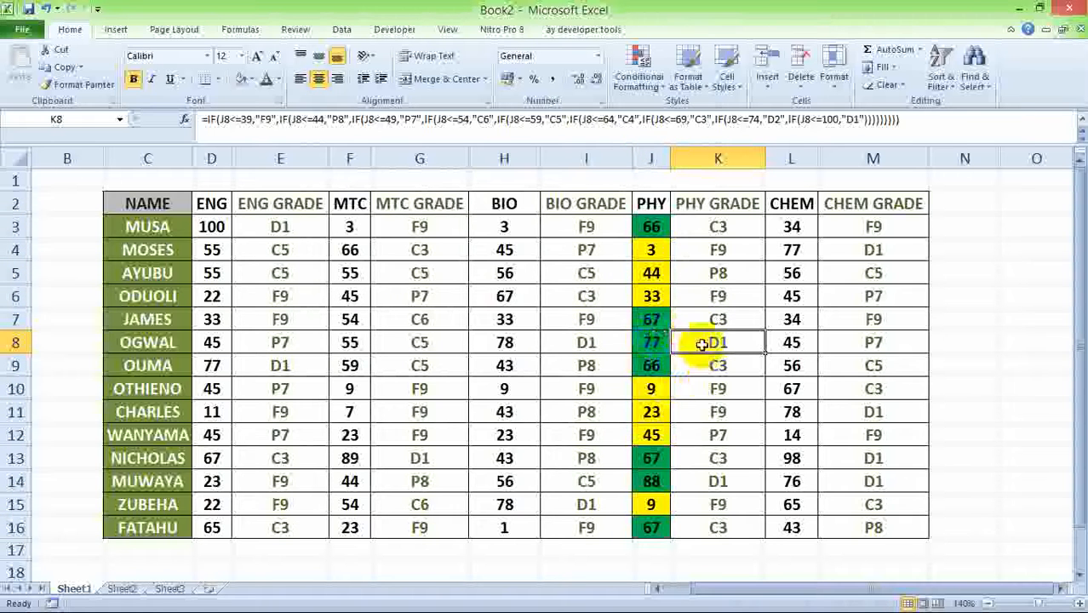
{"action": "left_click", "coordinate": [637, 504]}
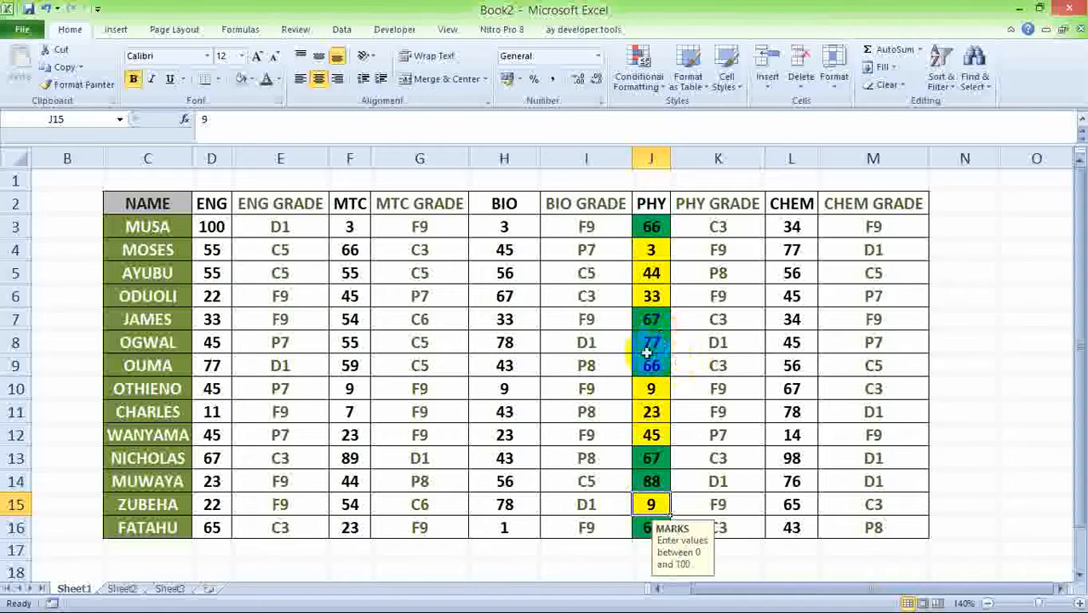
{"action": "left_click", "coordinate": [690, 336]}
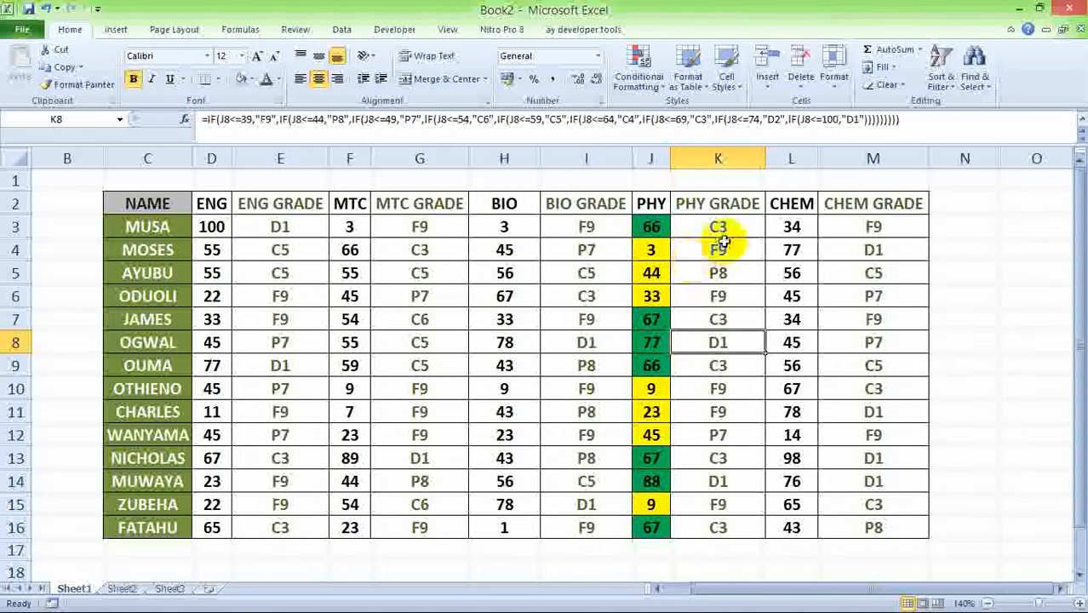
{"action": "left_click", "coordinate": [652, 228]}
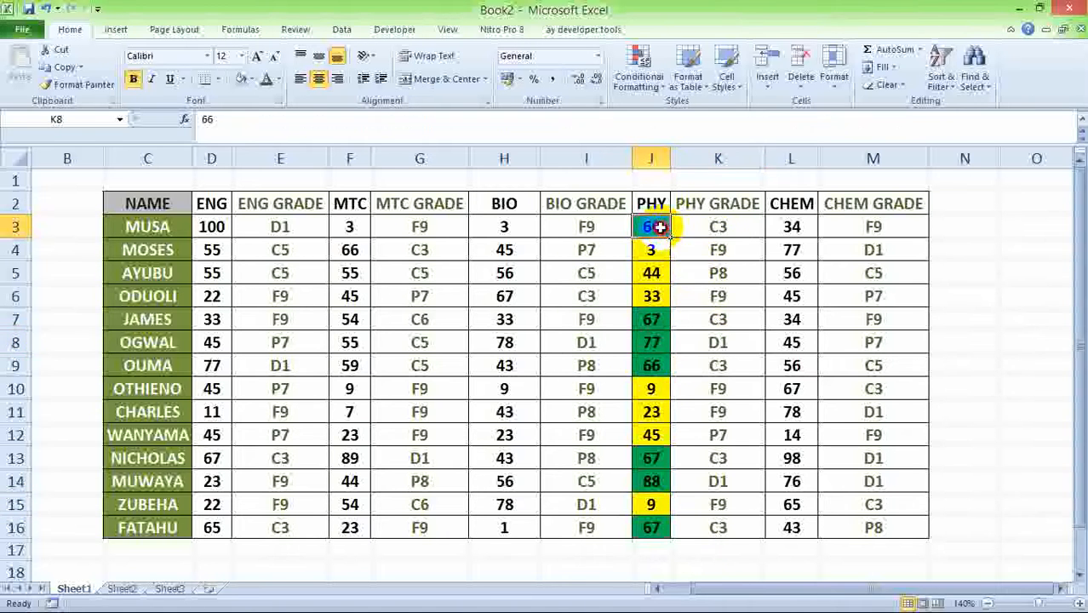
{"action": "left_click", "coordinate": [647, 272]}
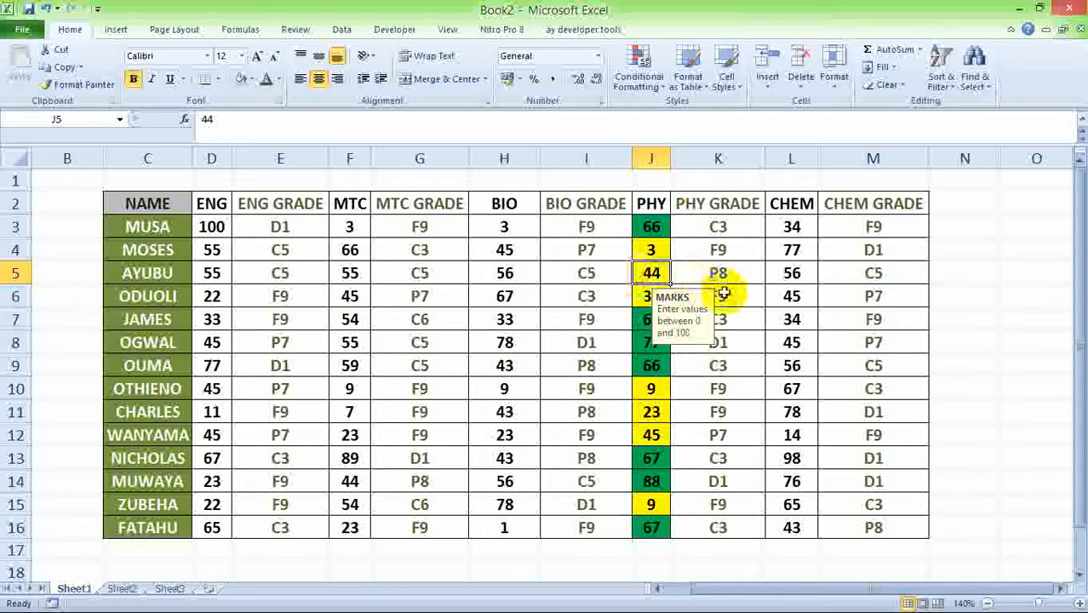
{"action": "left_click", "coordinate": [661, 252]}
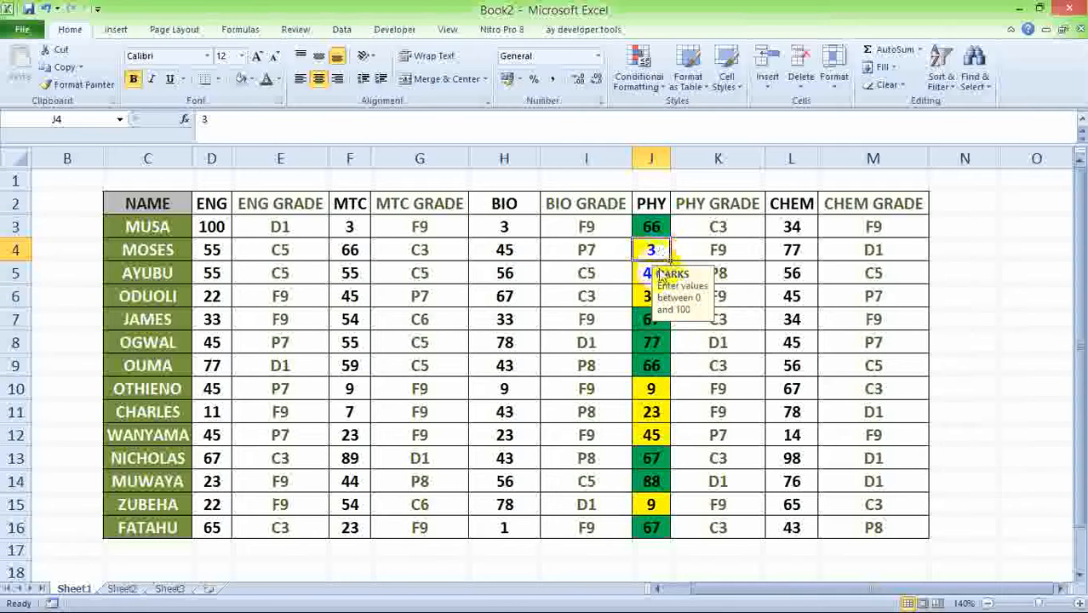
Set the PHY marks in J5 to 60 and in J8 to 30 to test the color rules.
{"action": "left_click", "coordinate": [646, 271]}
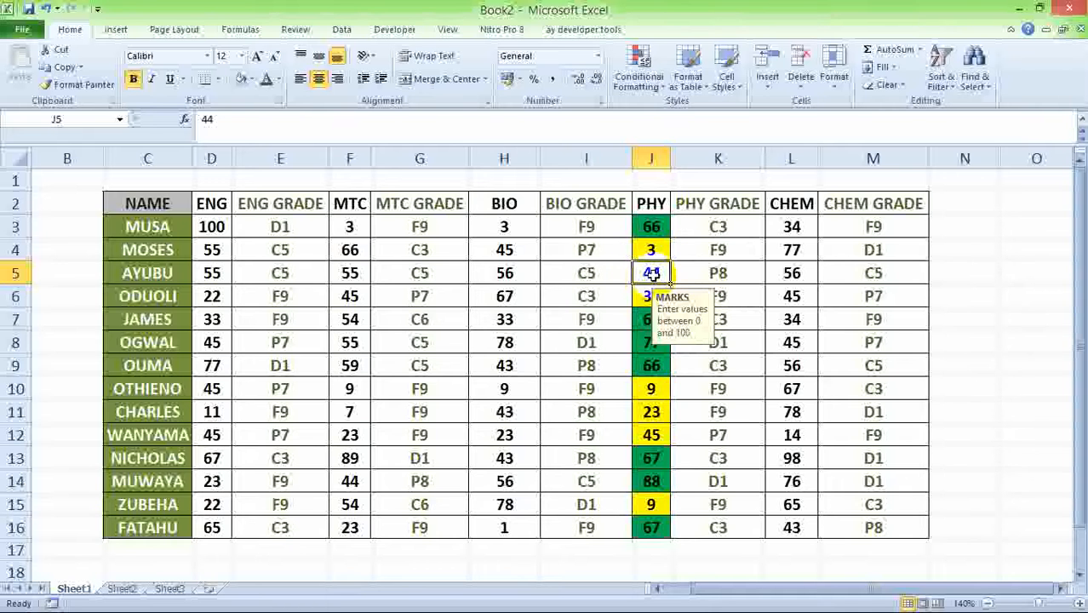
{"action": "type", "text": "60"}
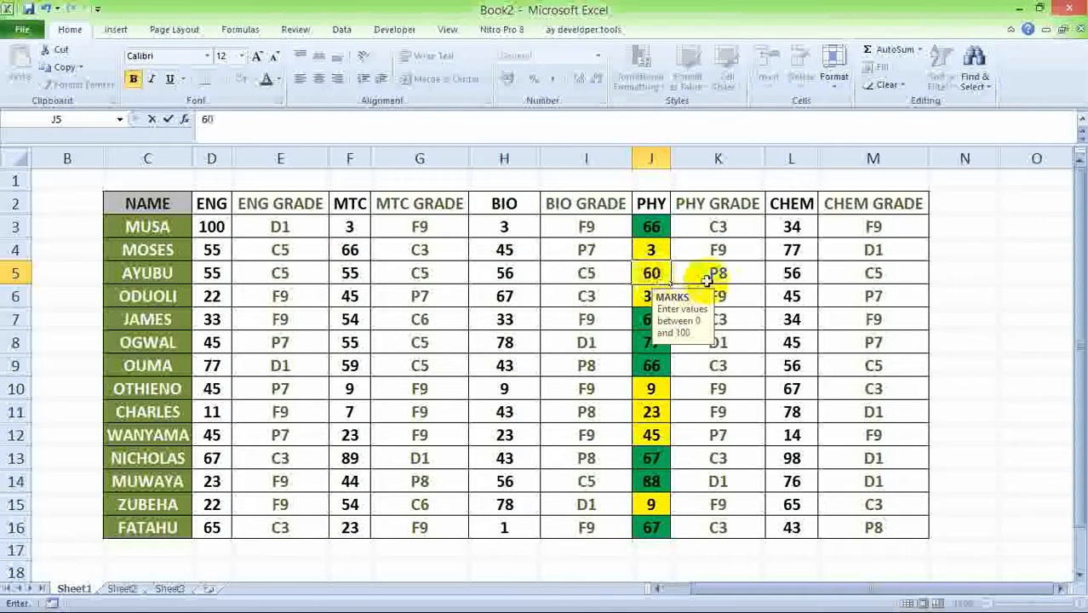
{"action": "left_click", "coordinate": [708, 284]}
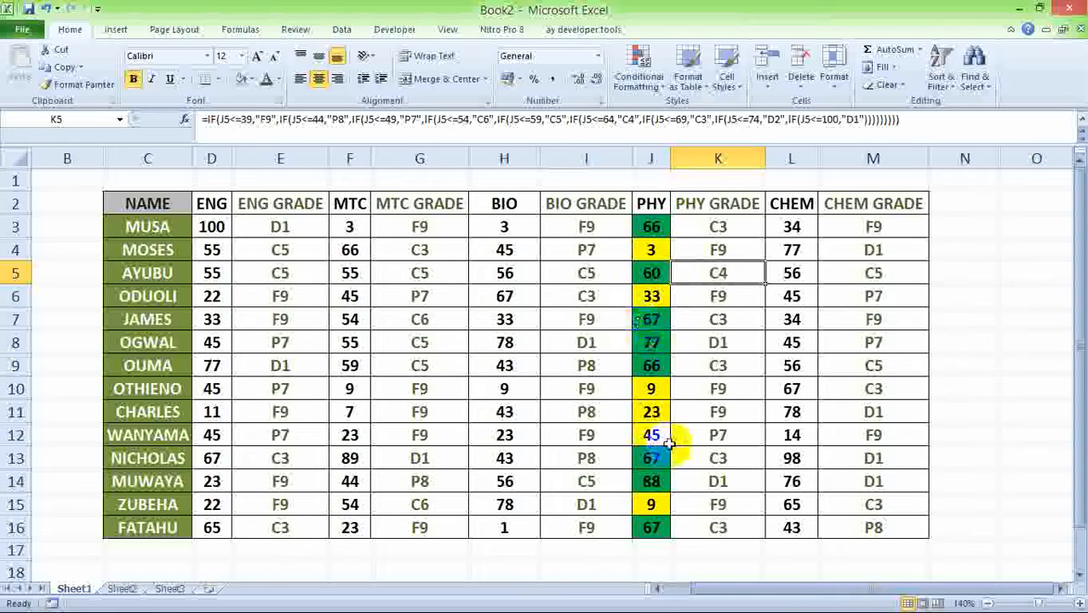
{"action": "left_click", "coordinate": [655, 343]}
{"action": "type", "text": "30"}
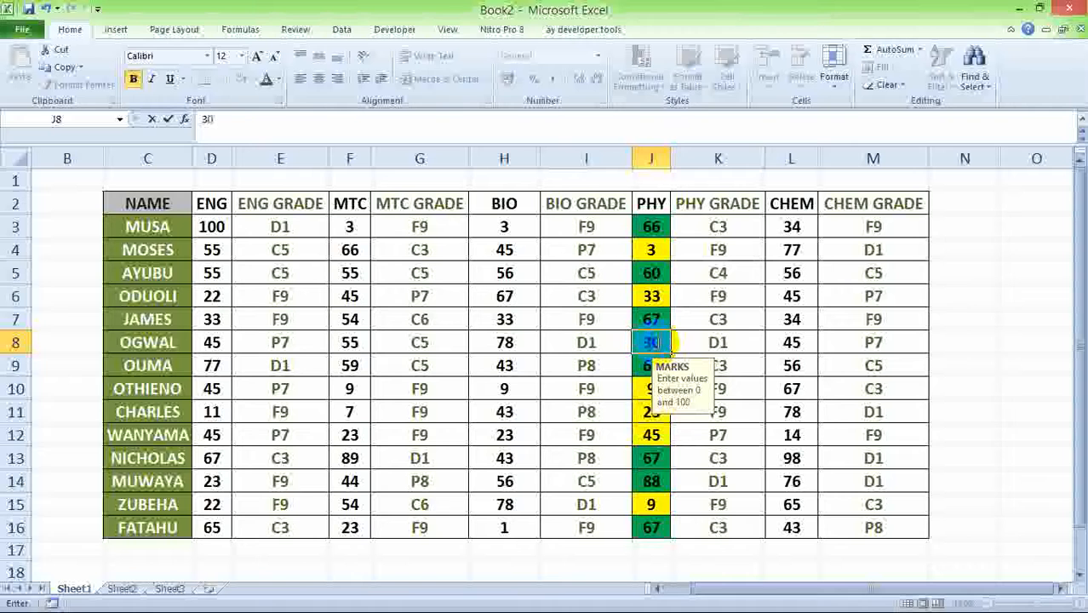
{"action": "left_click", "coordinate": [712, 341]}
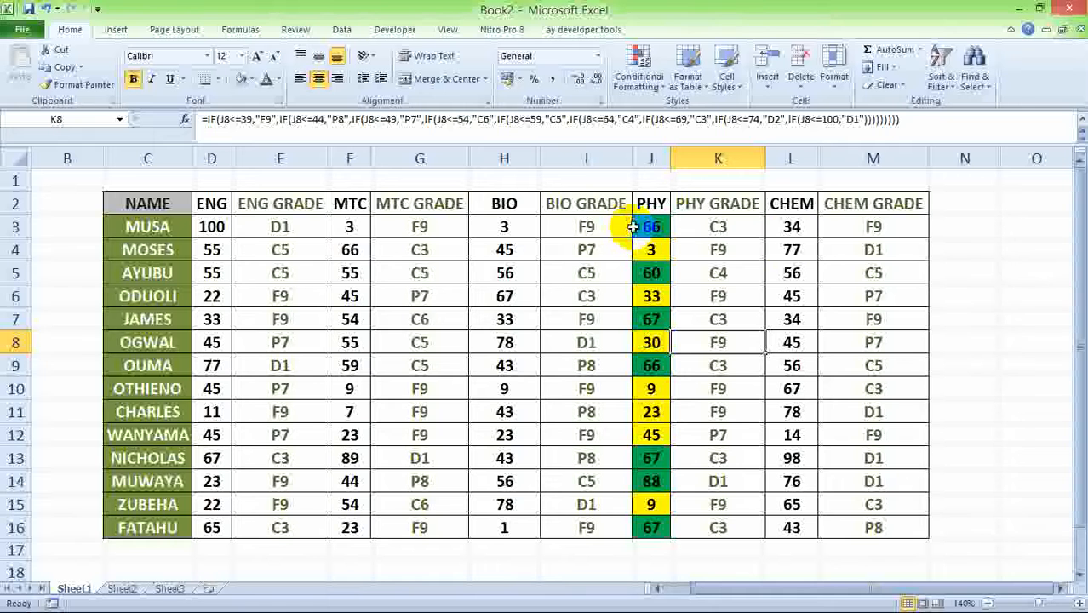
{"action": "left_click", "coordinate": [720, 247]}
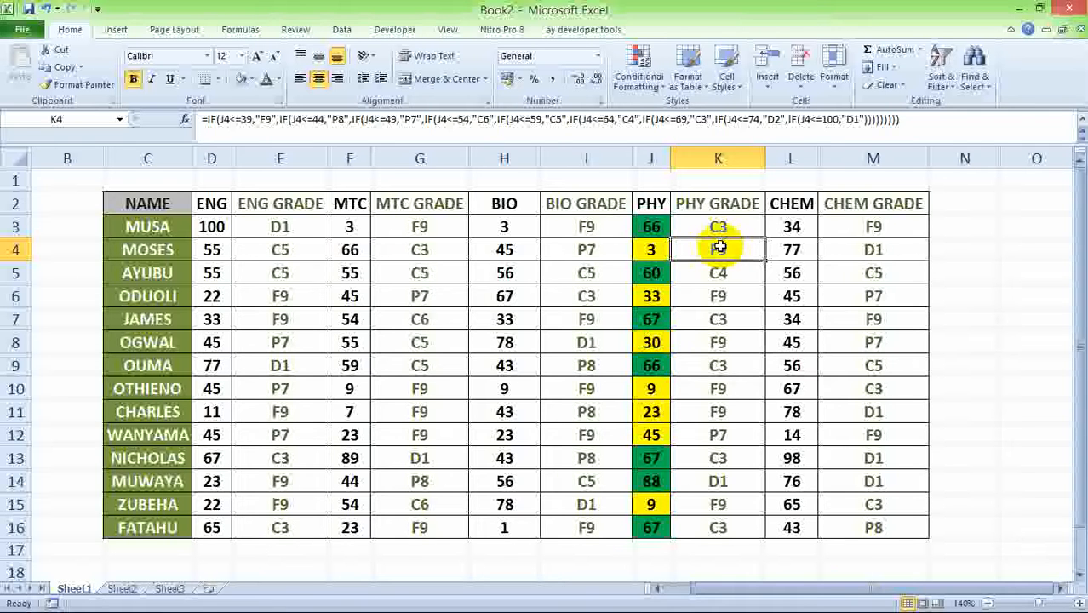
{"action": "left_click", "coordinate": [780, 245]}
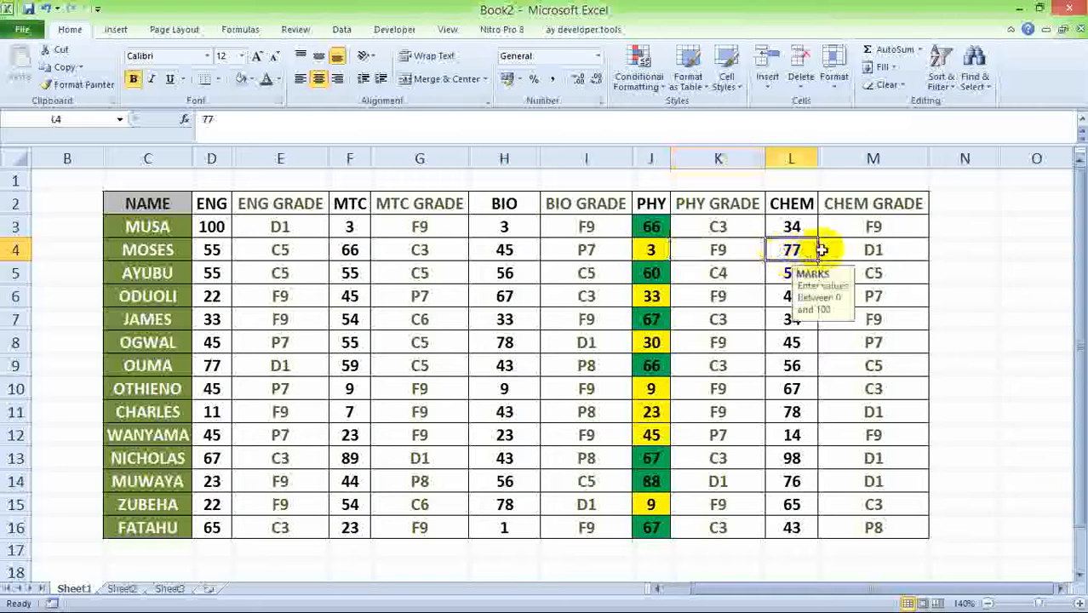
{"action": "left_click", "coordinate": [826, 249]}
{"action": "left_click", "coordinate": [725, 248]}
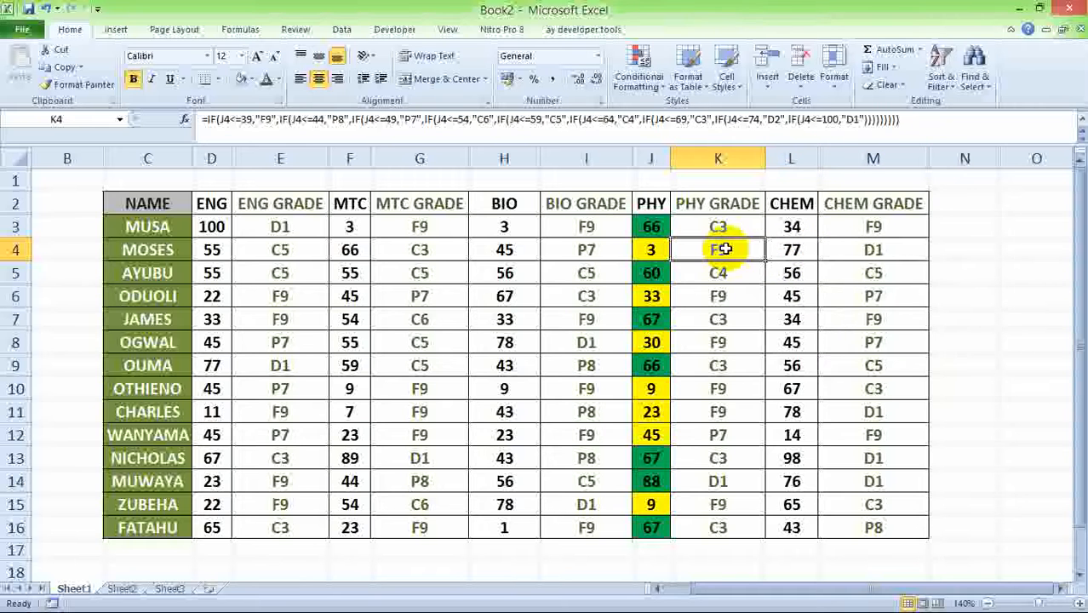